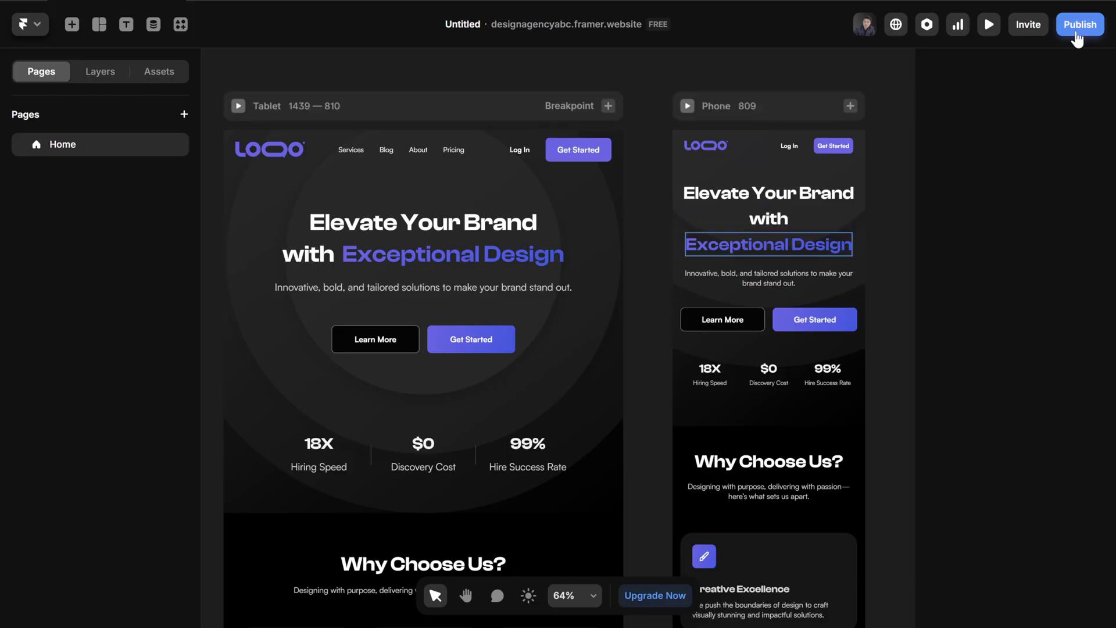
Republish the site so the latest changes go live on the framer.website address
{"action": "left_click", "coordinate": [1078, 36]}
{"action": "left_click", "coordinate": [1021, 144]}
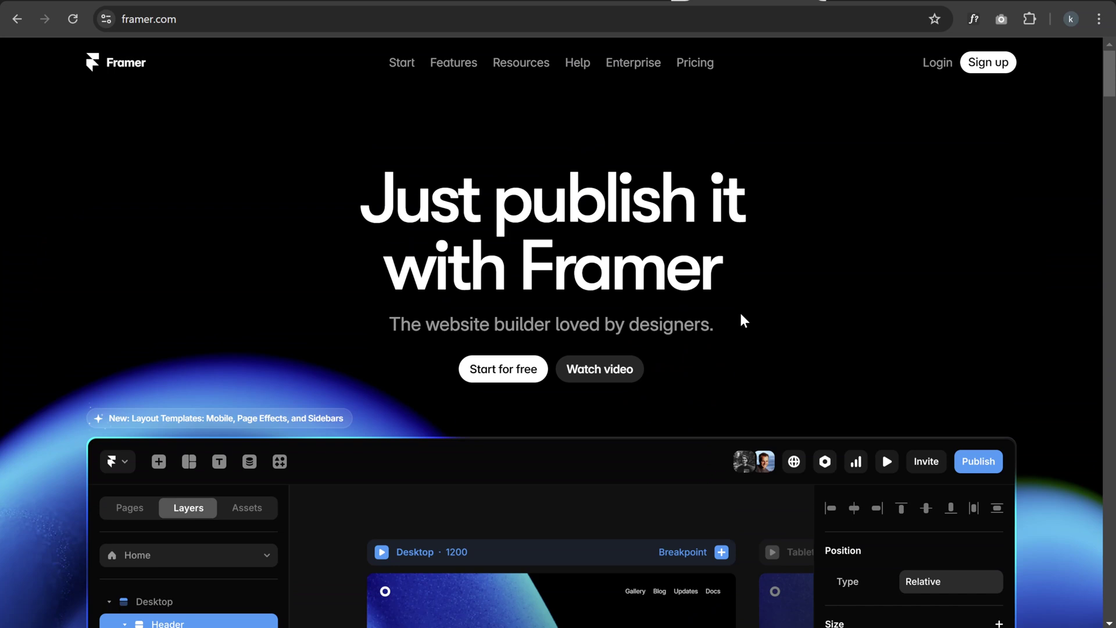
{"action": "scroll", "coordinate": [742, 321], "scroll_direction": "down", "scroll_amount": 5}
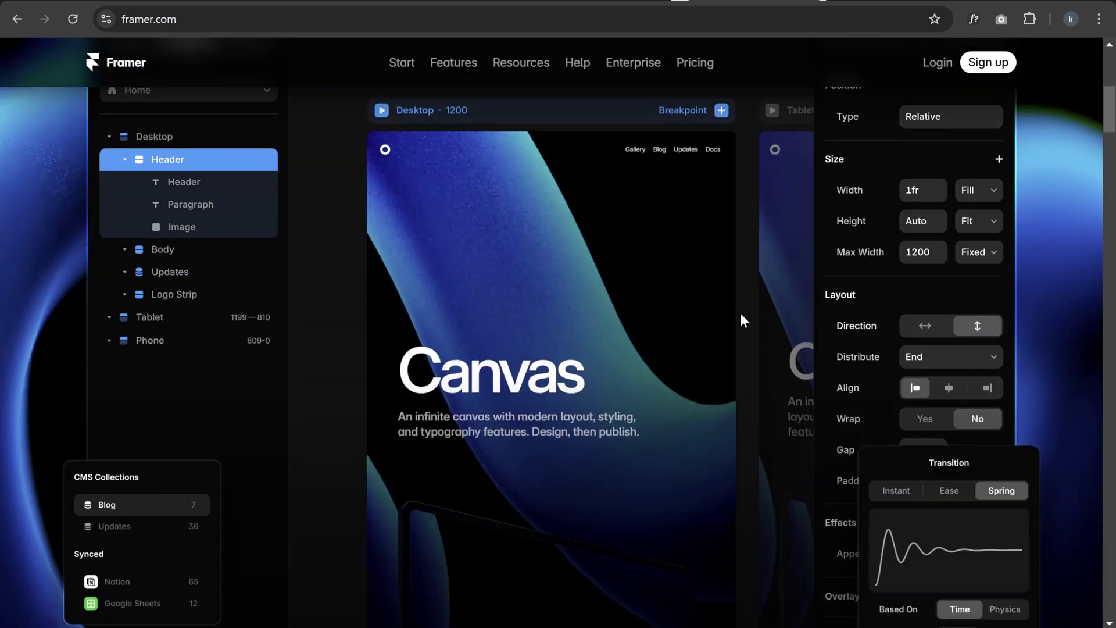
{"action": "scroll", "coordinate": [741, 321], "scroll_direction": "down", "scroll_amount": 5}
{"action": "scroll", "coordinate": [742, 322], "scroll_direction": "down", "scroll_amount": 3}
{"action": "scroll", "coordinate": [742, 321], "scroll_direction": "down", "scroll_amount": 4}
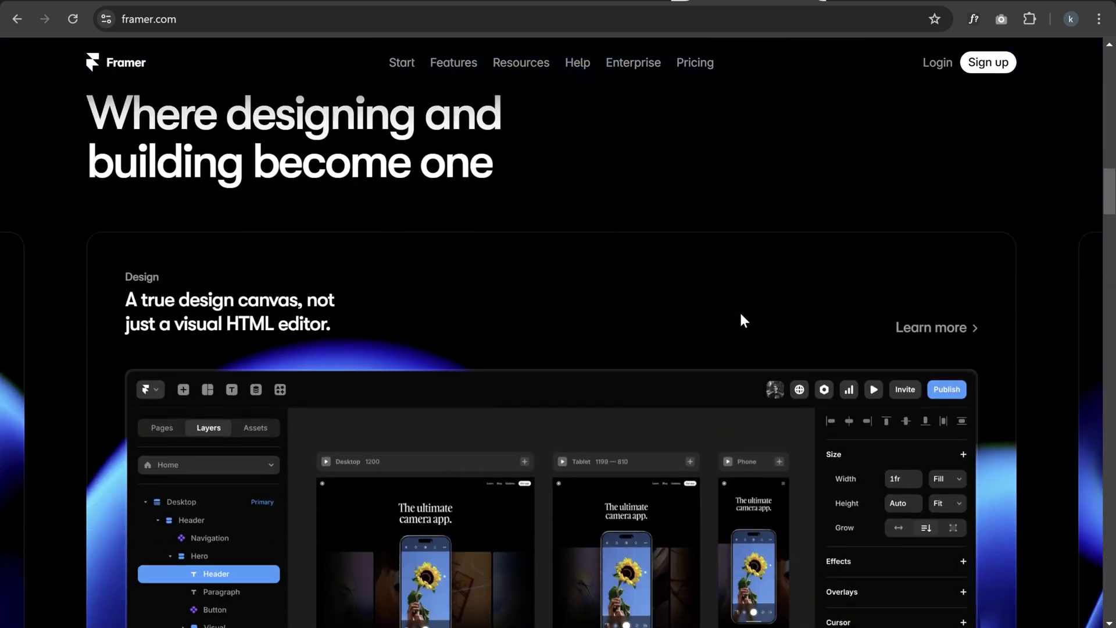
{"action": "scroll", "coordinate": [741, 321], "scroll_direction": "down", "scroll_amount": 2}
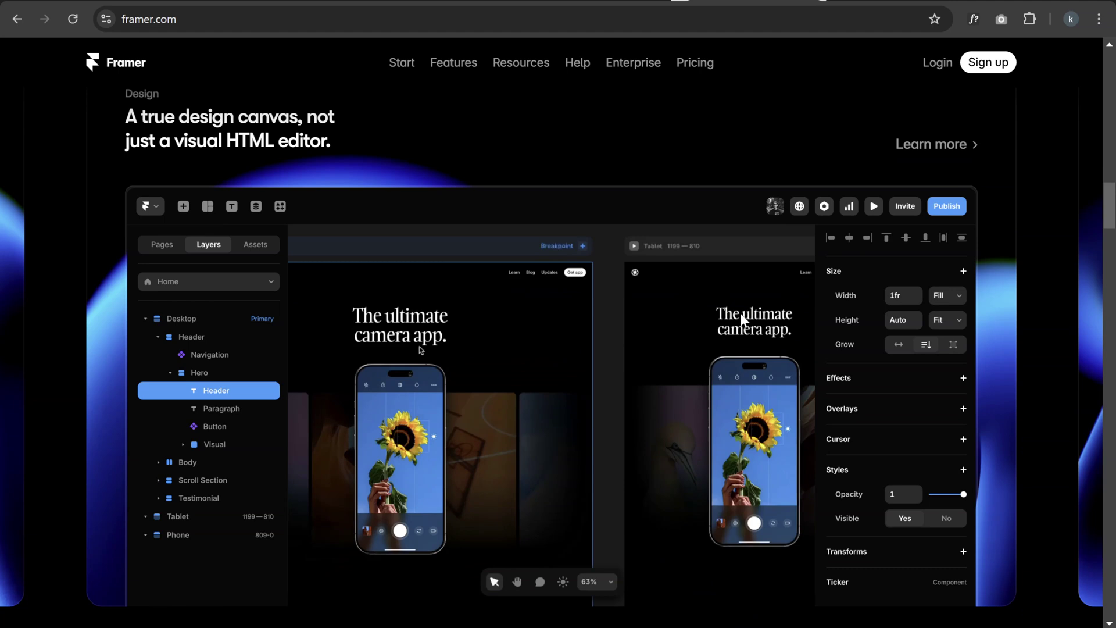
{"action": "scroll", "coordinate": [741, 313], "scroll_direction": "down", "scroll_amount": 5}
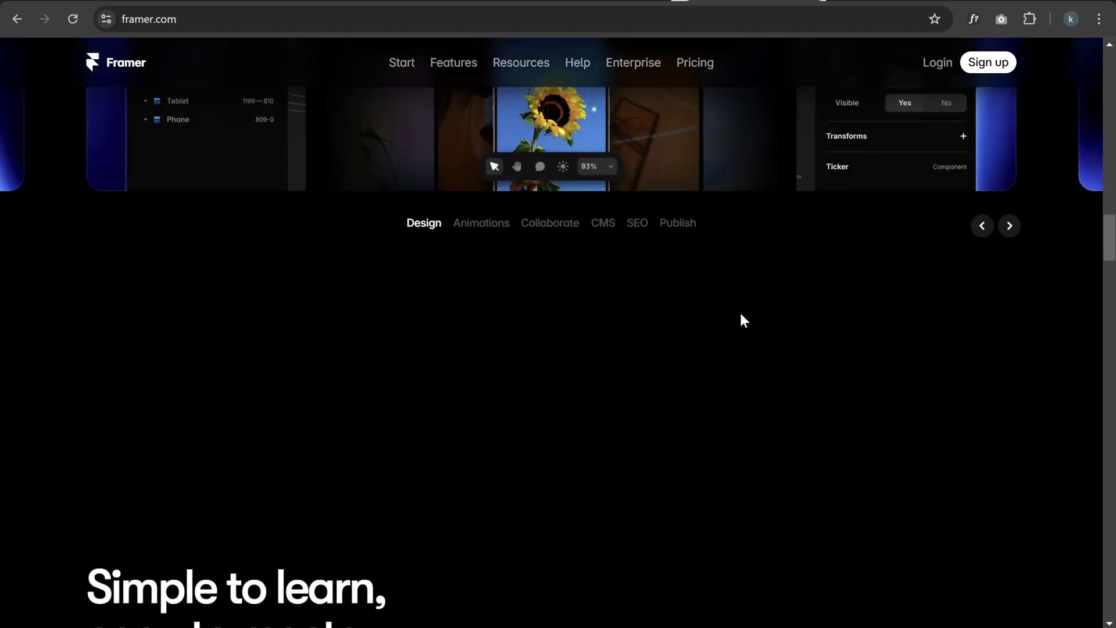
{"action": "scroll", "coordinate": [741, 322], "scroll_direction": "down", "scroll_amount": 3}
{"action": "scroll", "coordinate": [741, 321], "scroll_direction": "down", "scroll_amount": 3}
{"action": "scroll", "coordinate": [741, 321], "scroll_direction": "down", "scroll_amount": 3}
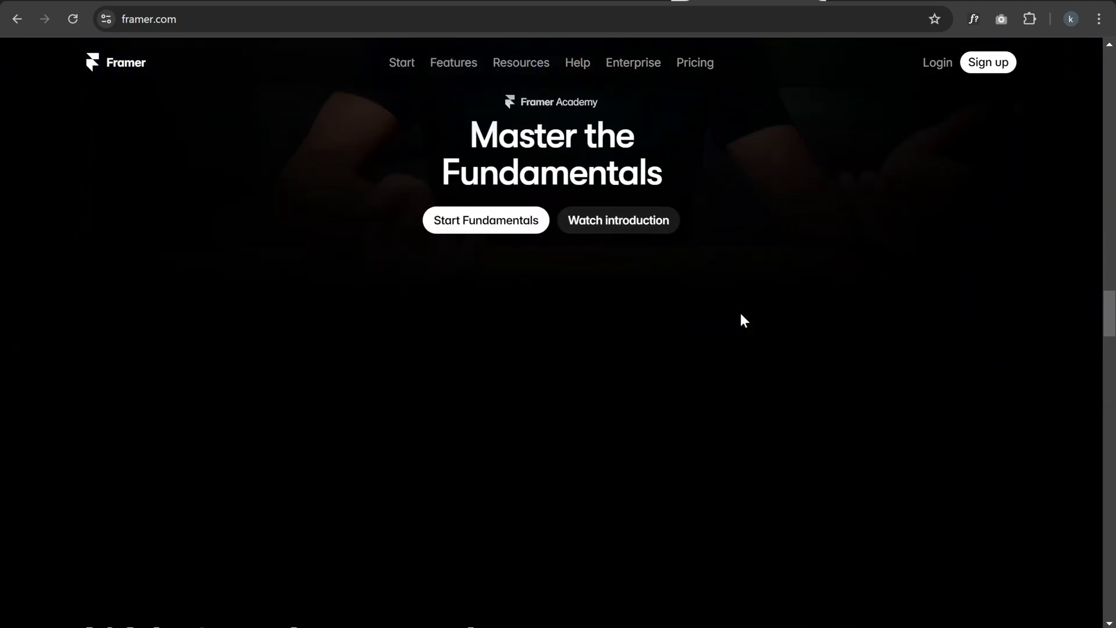
{"action": "scroll", "coordinate": [741, 321], "scroll_direction": "down", "scroll_amount": 4}
{"action": "scroll", "coordinate": [741, 321], "scroll_direction": "down", "scroll_amount": 3}
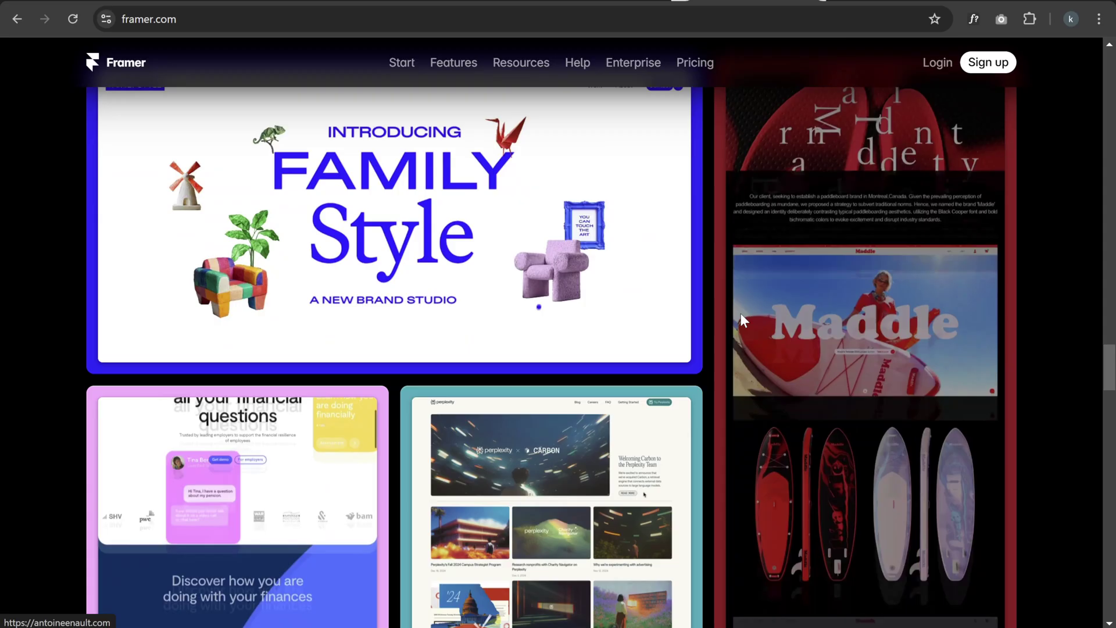
{"action": "scroll", "coordinate": [741, 313], "scroll_direction": "down", "scroll_amount": 3}
{"action": "scroll", "coordinate": [741, 314], "scroll_direction": "down", "scroll_amount": 1}
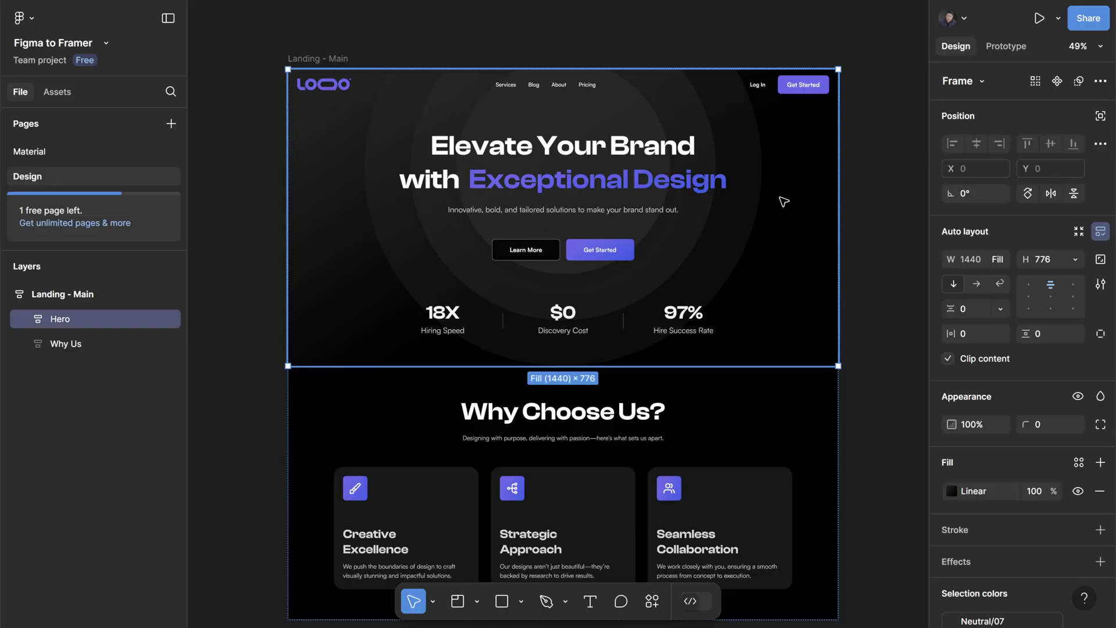
{"action": "scroll", "coordinate": [828, 262], "scroll_direction": "down", "scroll_amount": 1}
{"action": "left_click", "coordinate": [834, 438]}
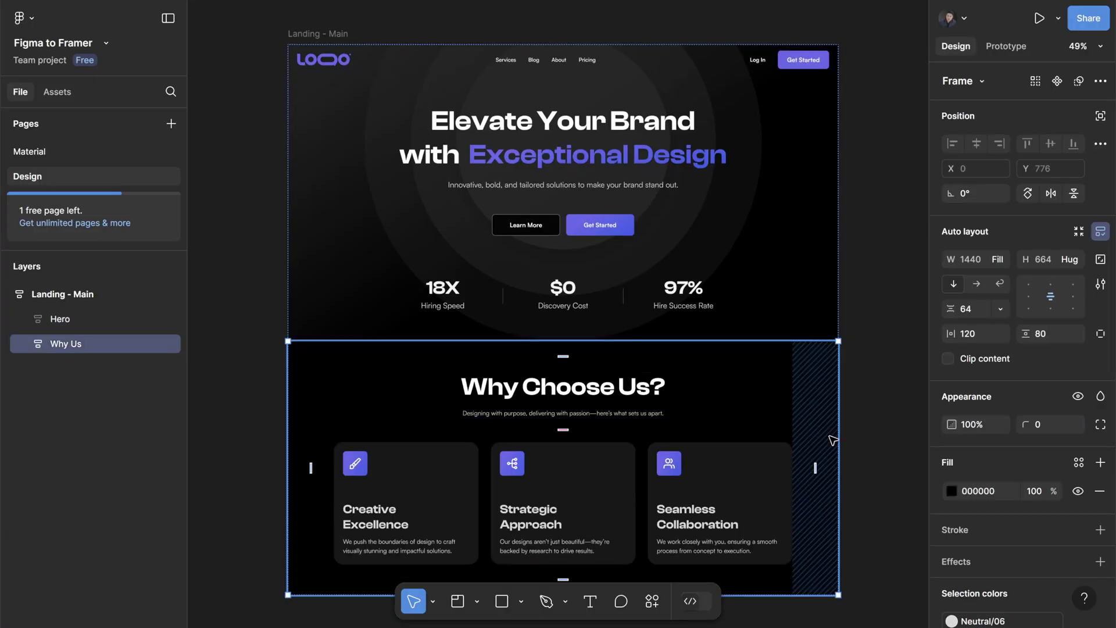
{"action": "left_click", "coordinate": [600, 185]}
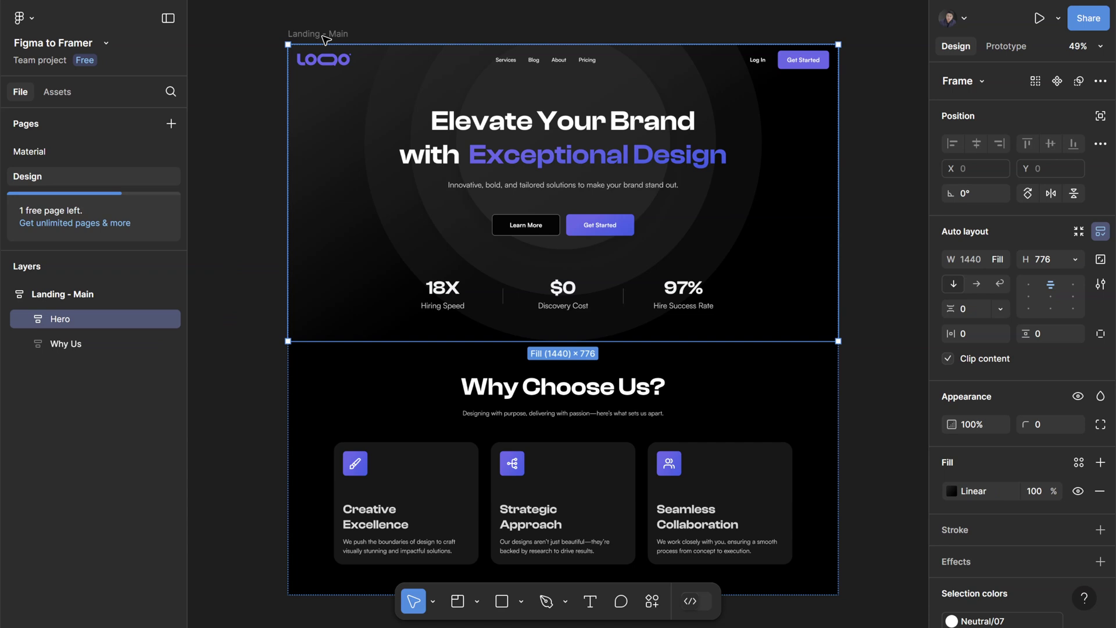
{"action": "left_click", "coordinate": [630, 446]}
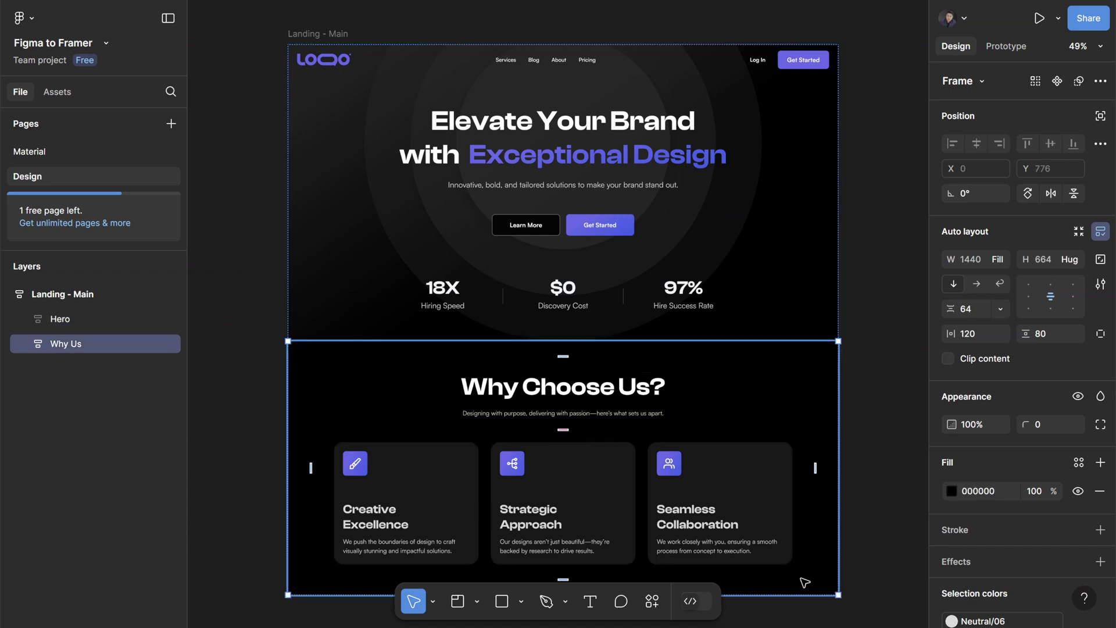
{"action": "left_click", "coordinate": [878, 484]}
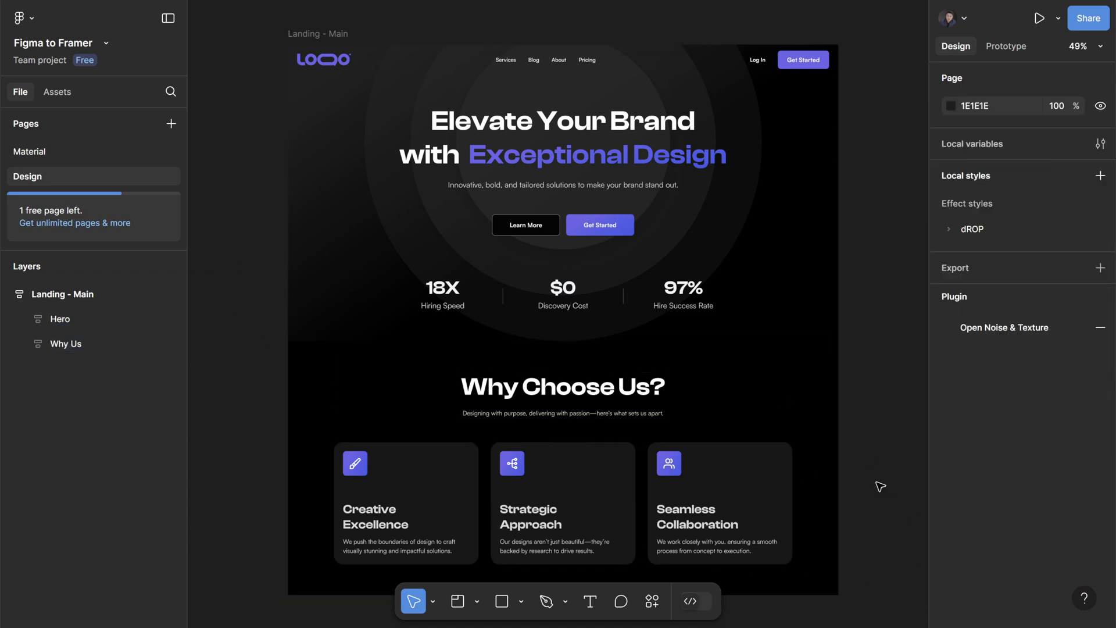
{"action": "scroll", "coordinate": [865, 454], "scroll_direction": "up", "scroll_amount": 2}
{"action": "scroll", "coordinate": [865, 456], "scroll_direction": "up", "scroll_amount": 1}
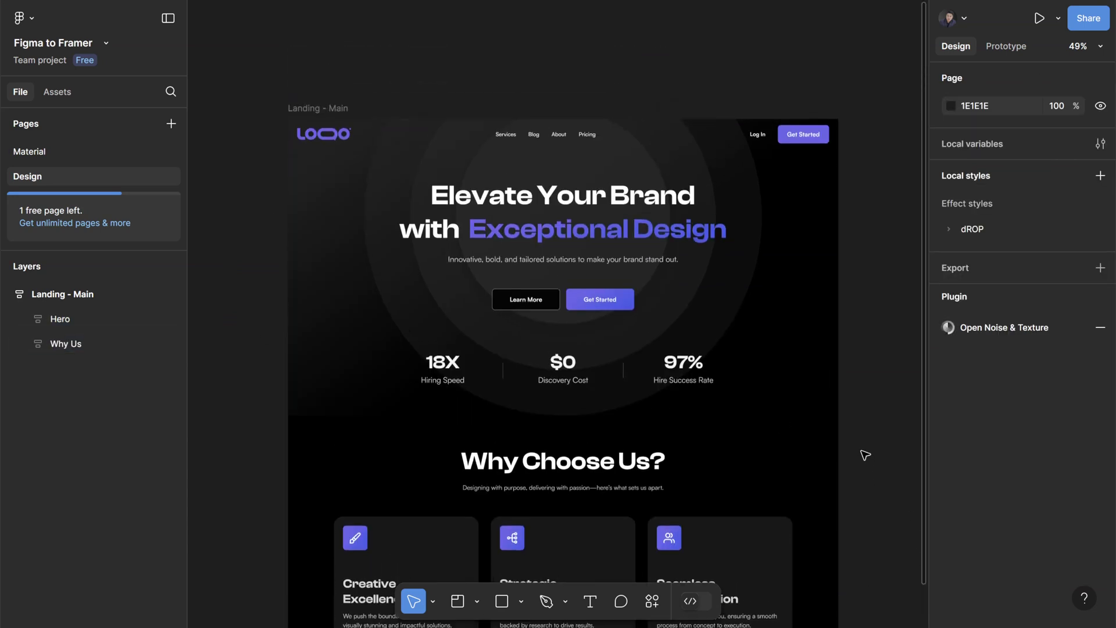
{"action": "left_click", "coordinate": [618, 230]}
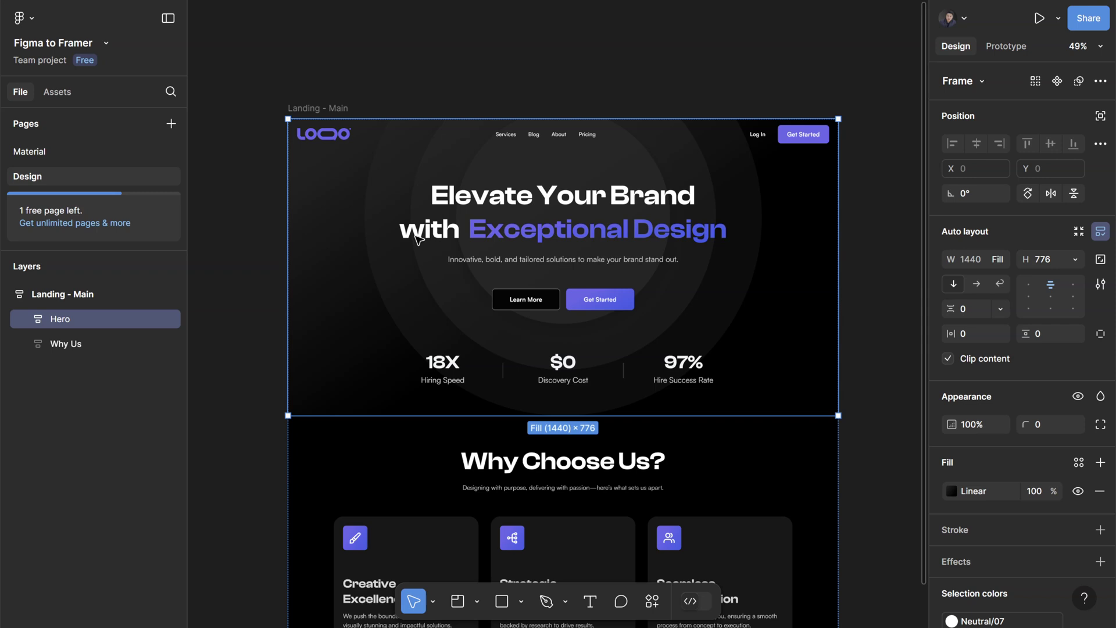
Run Figma to HTML with Framer on the Hero frame and copy its 44 layers to the clipboard
{"action": "right_click", "coordinate": [365, 224]}
{"action": "mouse_move", "coordinate": [445, 442]}
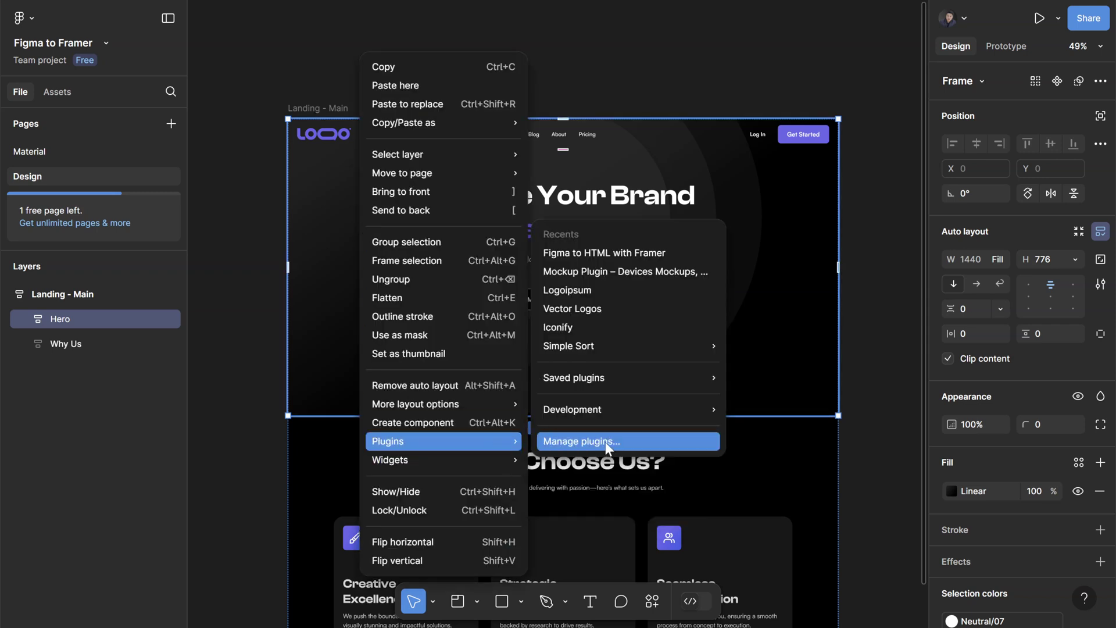
{"action": "left_click", "coordinate": [606, 443]}
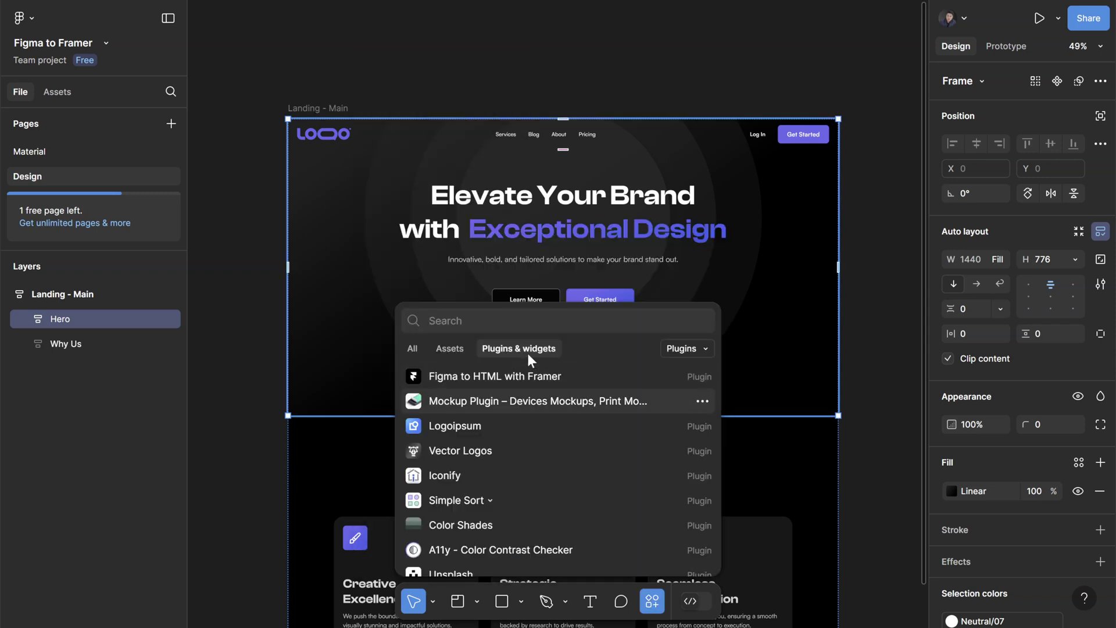
{"action": "type", "text": "figma t"}
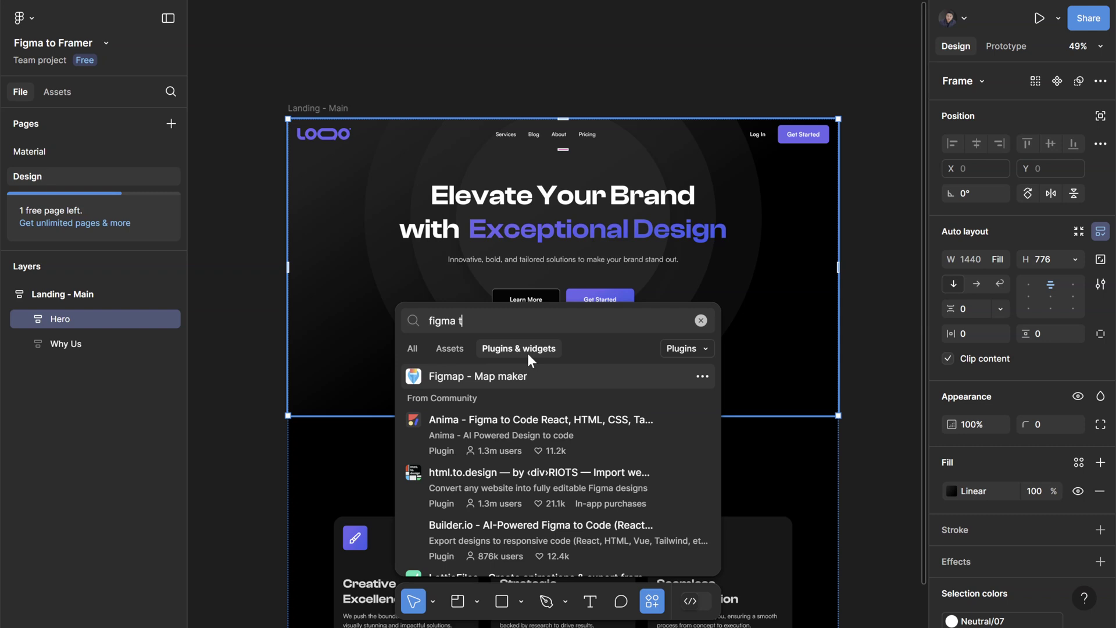
{"action": "type", "text": "o html"}
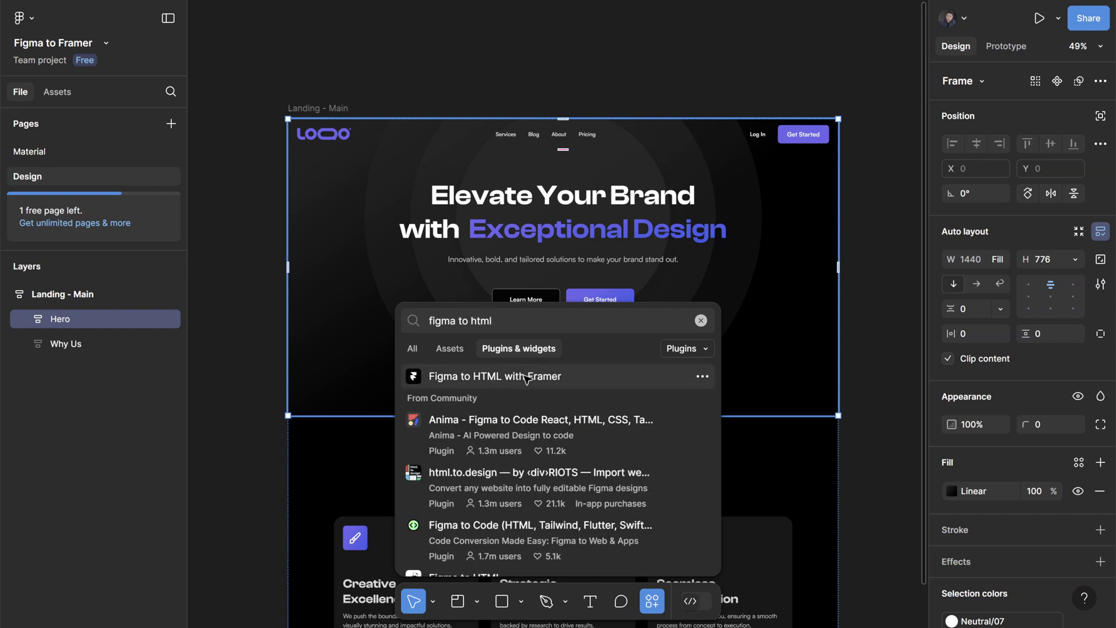
{"action": "left_click", "coordinate": [522, 376]}
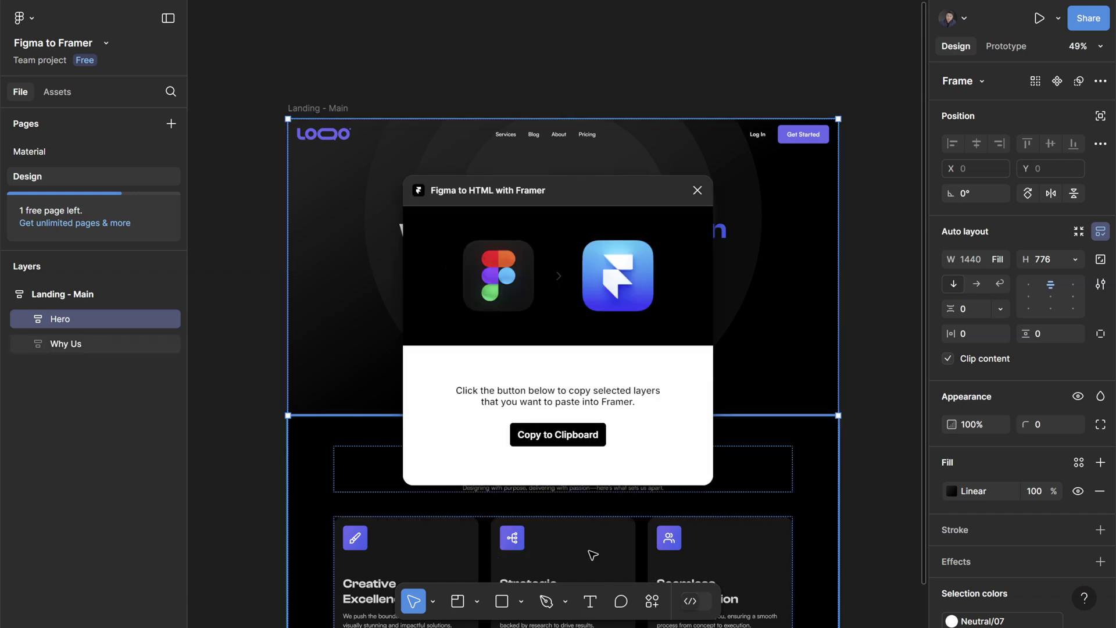
{"action": "left_click", "coordinate": [582, 439]}
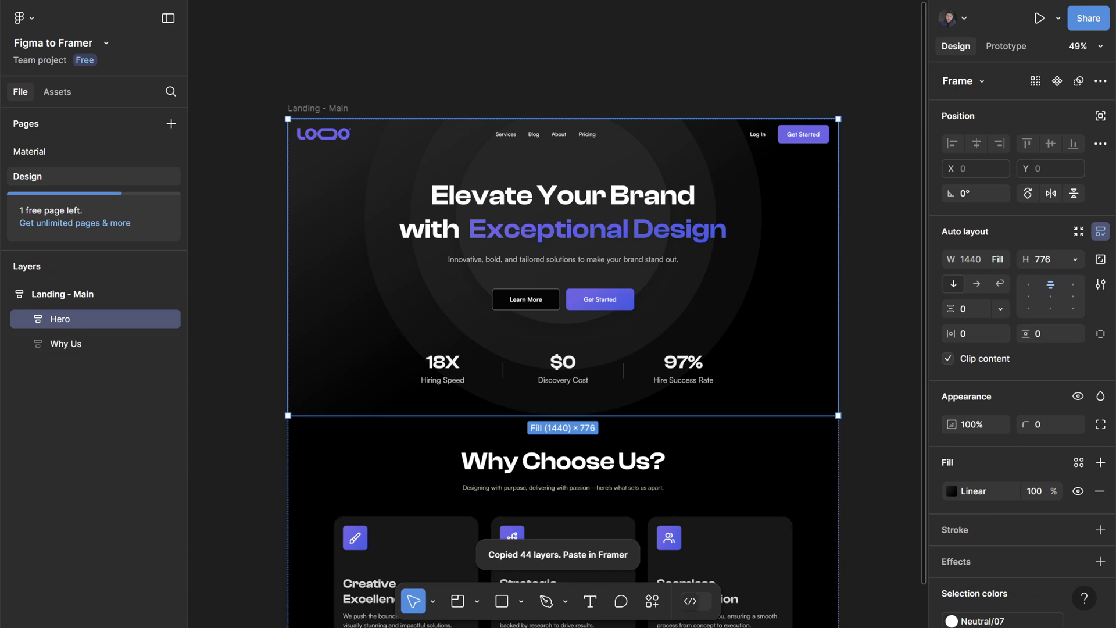
Switch to the untitled Framer project and set the Desktop breakpoint width to 1440
{"action": "left_click", "coordinate": [803, 568]}
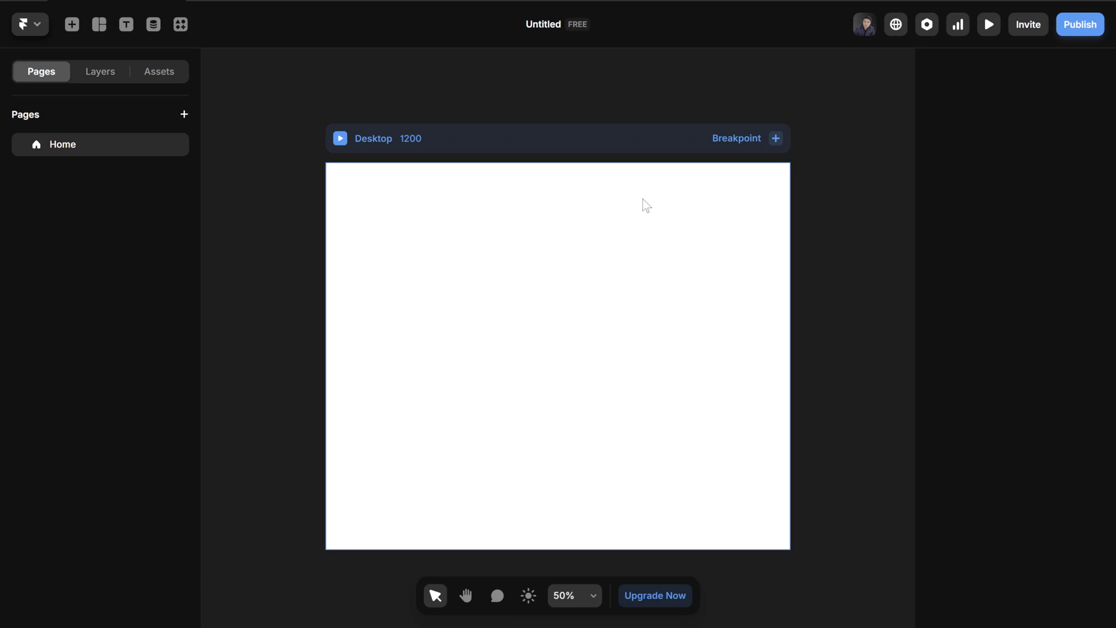
{"action": "left_click", "coordinate": [592, 138]}
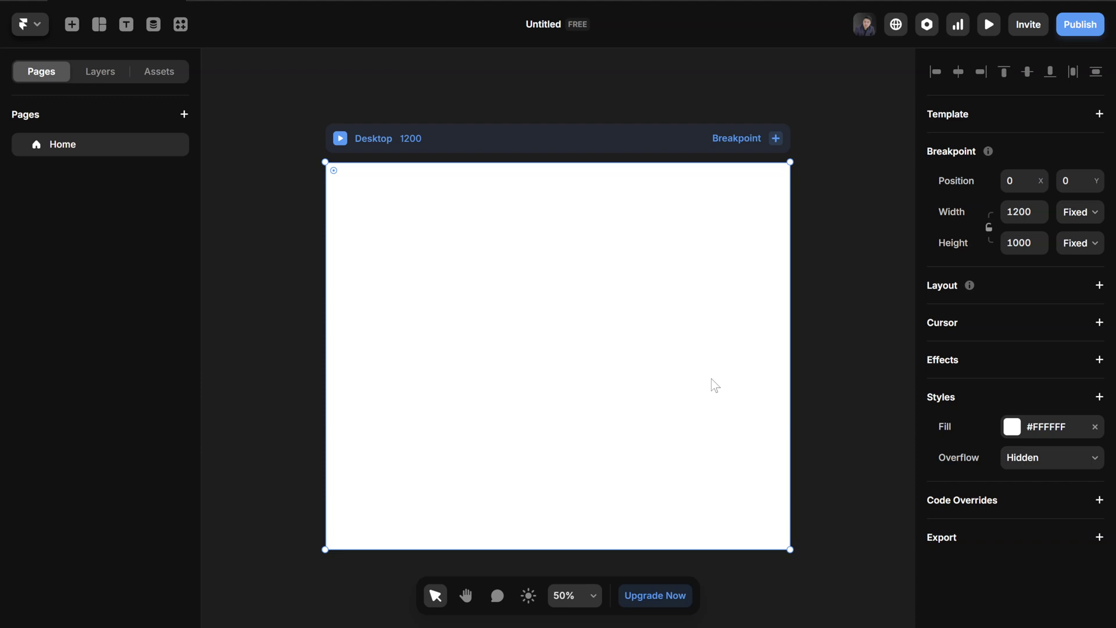
{"action": "left_click", "coordinate": [1024, 211]}
{"action": "type", "text": "1"}
{"action": "key", "text": "Return"}
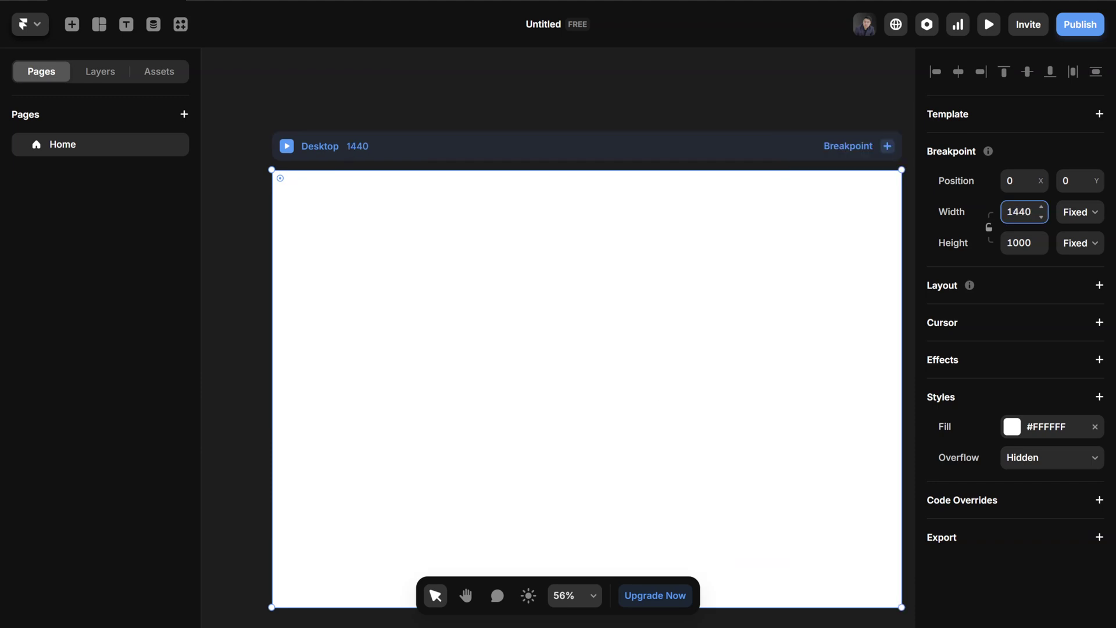
{"action": "scroll", "coordinate": [711, 254], "scroll_direction": "down", "scroll_amount": 5}
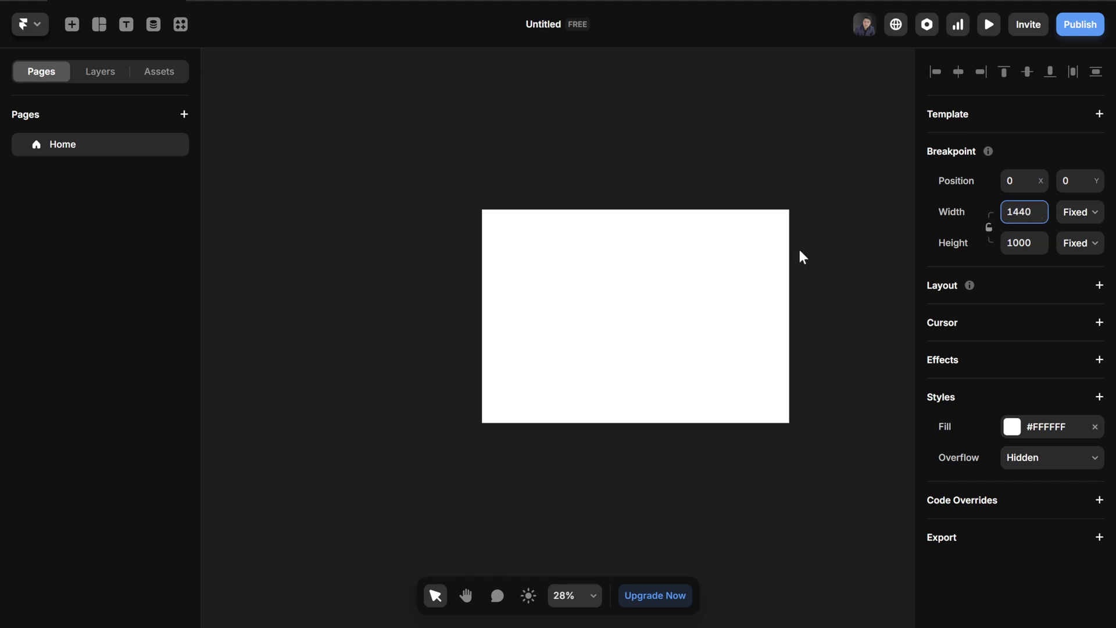
{"action": "scroll", "coordinate": [769, 327], "scroll_direction": "up", "scroll_amount": 5}
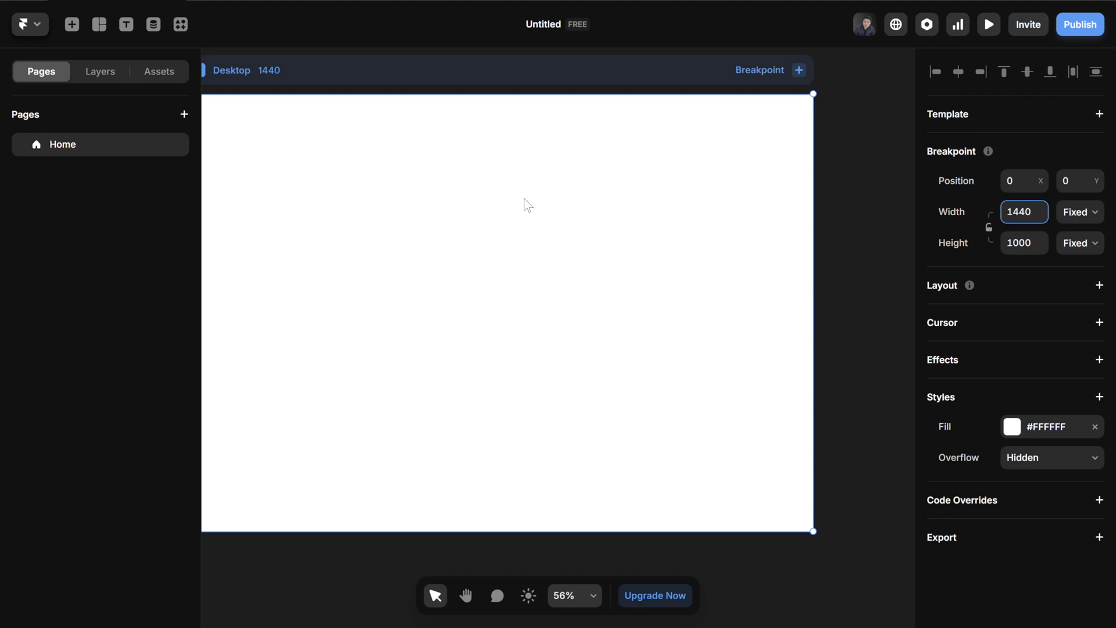
{"action": "scroll", "coordinate": [526, 207], "scroll_direction": "up", "scroll_amount": 1}
{"action": "scroll", "coordinate": [677, 322], "scroll_direction": "down", "scroll_amount": 1}
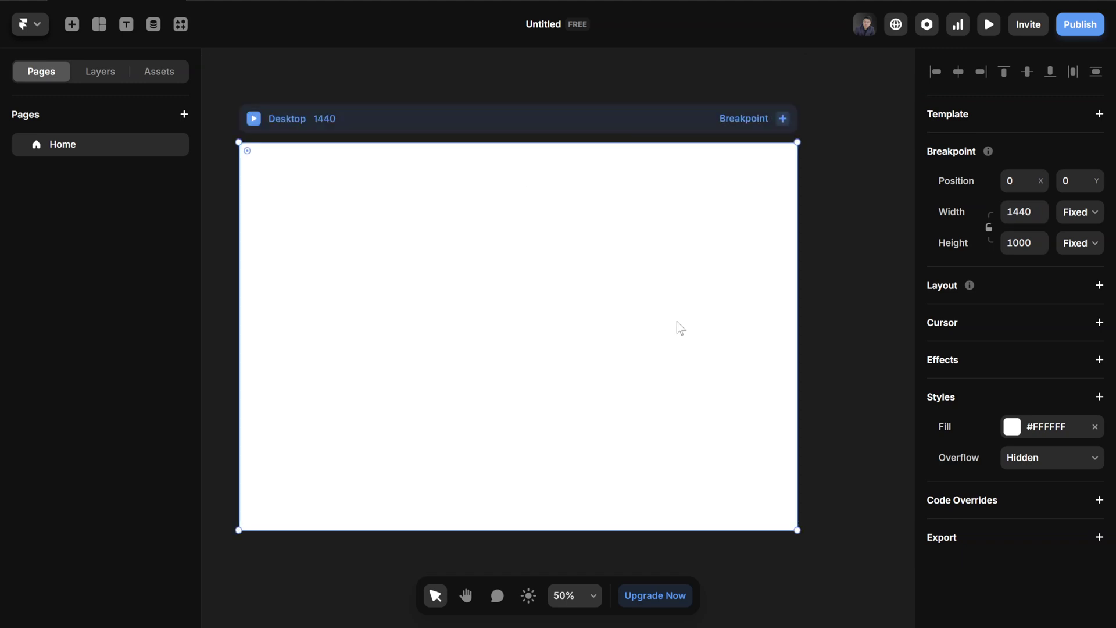
Paste the Hero section into Desktop, then expand the Hero frame in Figma's Layers panel
{"action": "key", "text": "ctrl+v"}
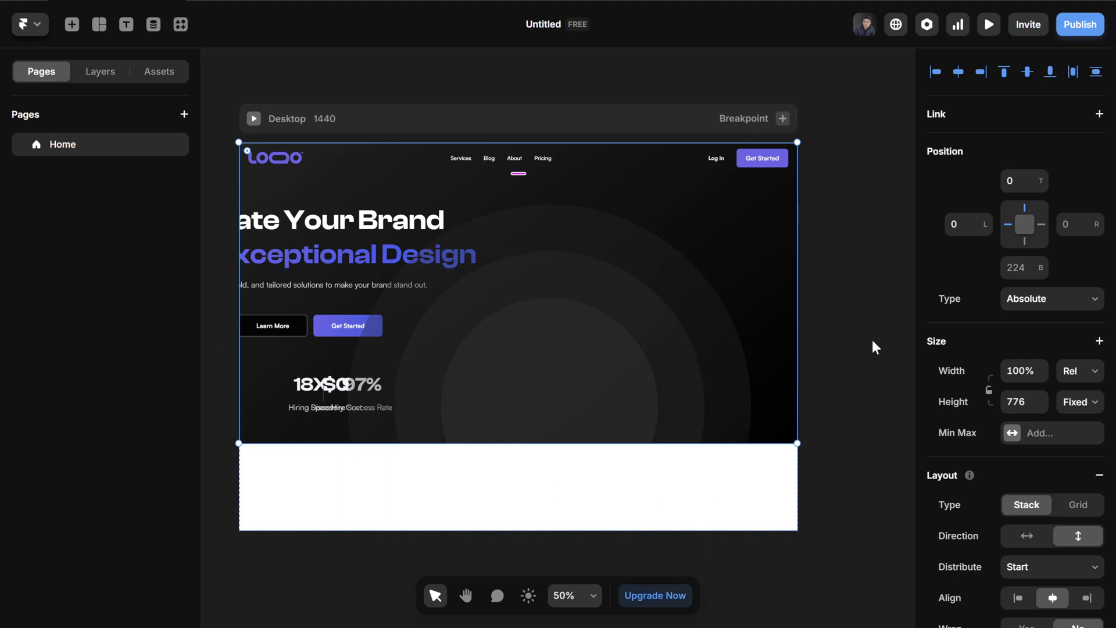
{"action": "left_click", "coordinate": [93, 77]}
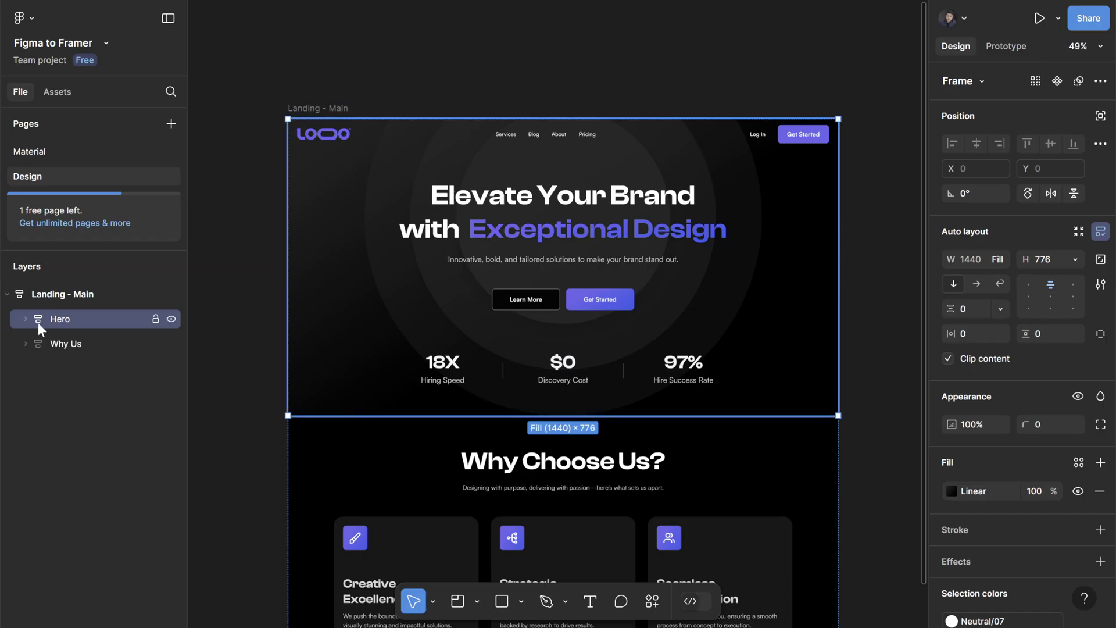
{"action": "left_click", "coordinate": [27, 320]}
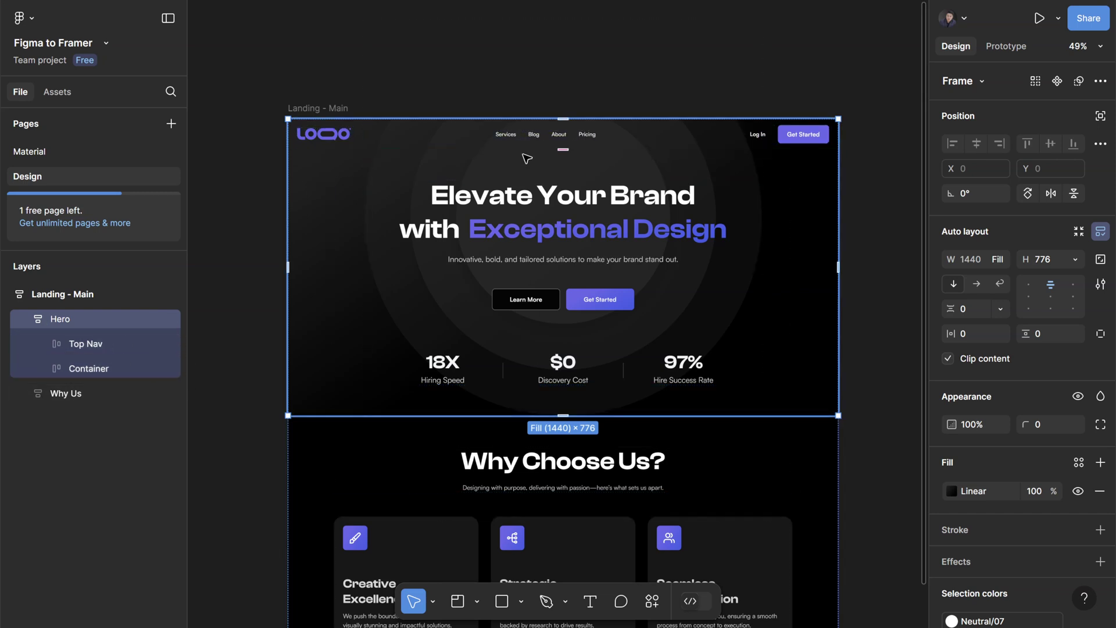
{"action": "scroll", "coordinate": [523, 135], "scroll_direction": "up", "scroll_amount": 2}
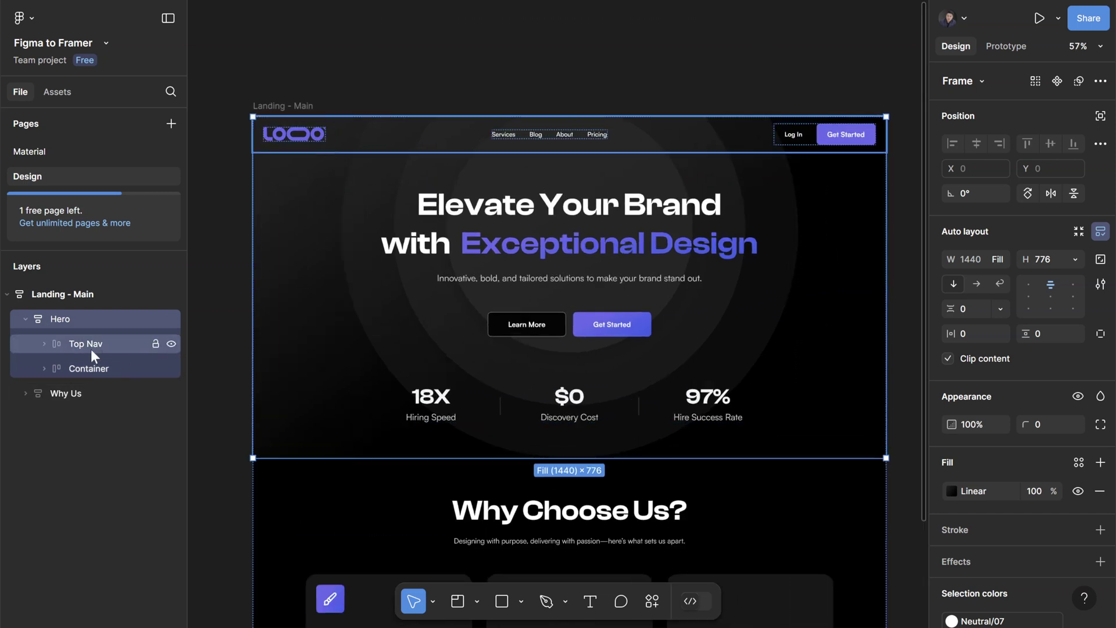
Inspect Top Nav, Container, Heading + Powered by and the BG frame's position in Figma's layers
{"action": "left_click", "coordinate": [106, 347]}
{"action": "left_click", "coordinate": [123, 373]}
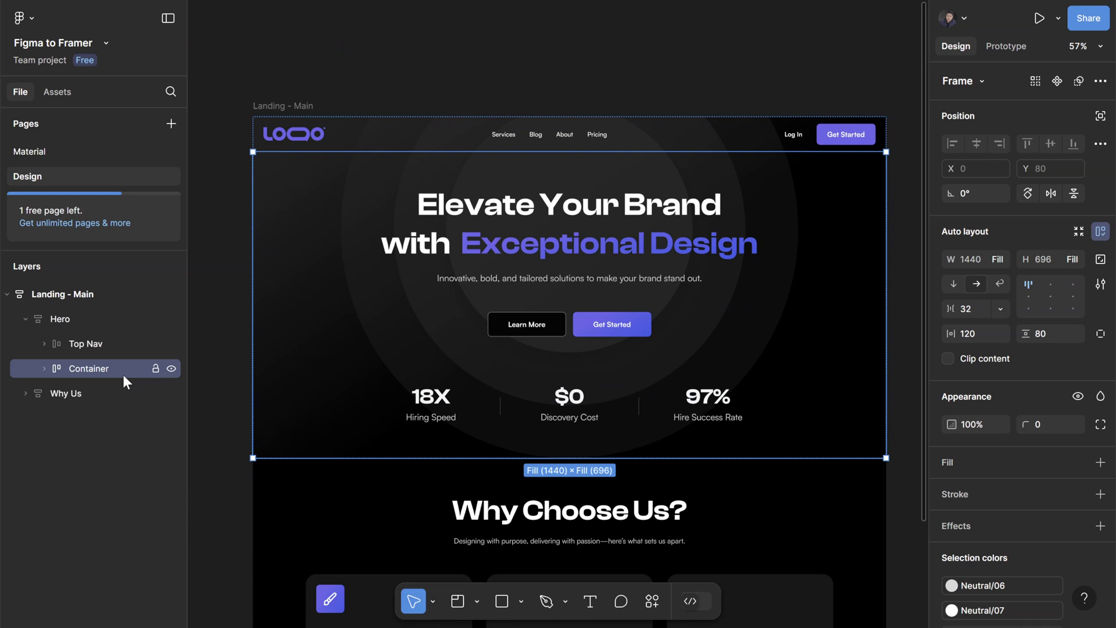
{"action": "left_click", "coordinate": [42, 369]}
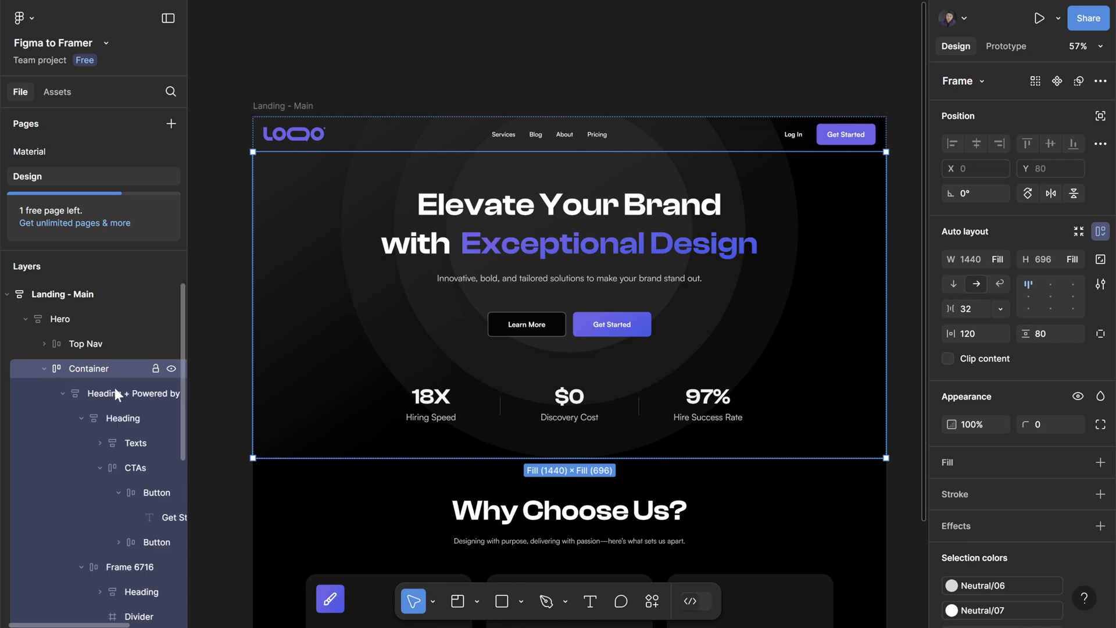
{"action": "left_click", "coordinate": [64, 397]}
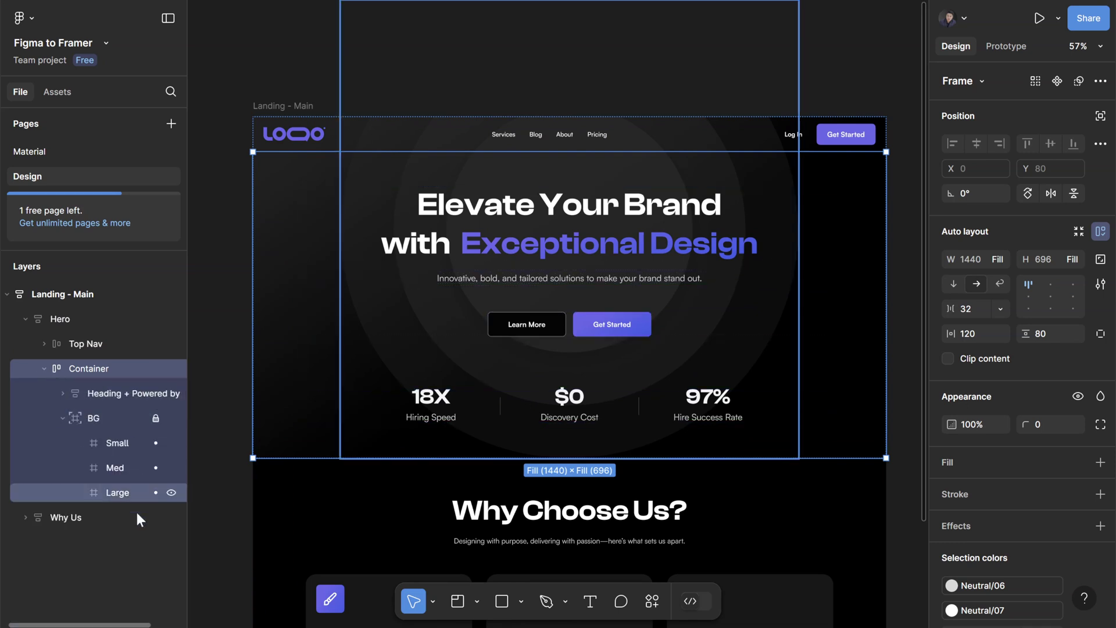
{"action": "left_click", "coordinate": [114, 397]}
{"action": "left_click", "coordinate": [90, 418]}
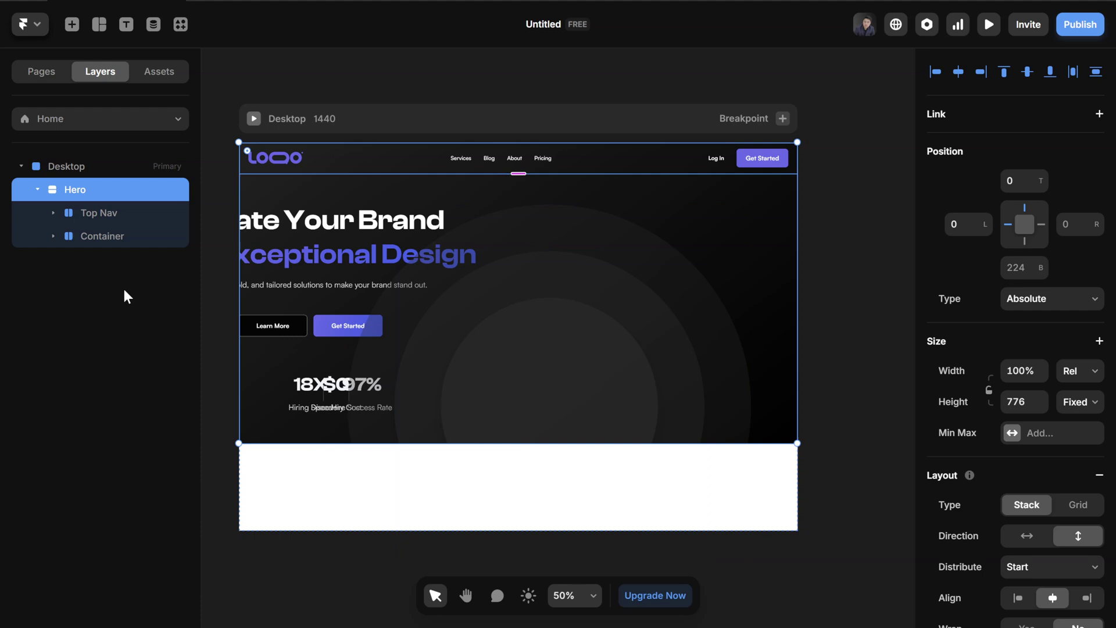
Select the BG layer inside Container and set its Position Type to Absolute
{"action": "left_click", "coordinate": [53, 236]}
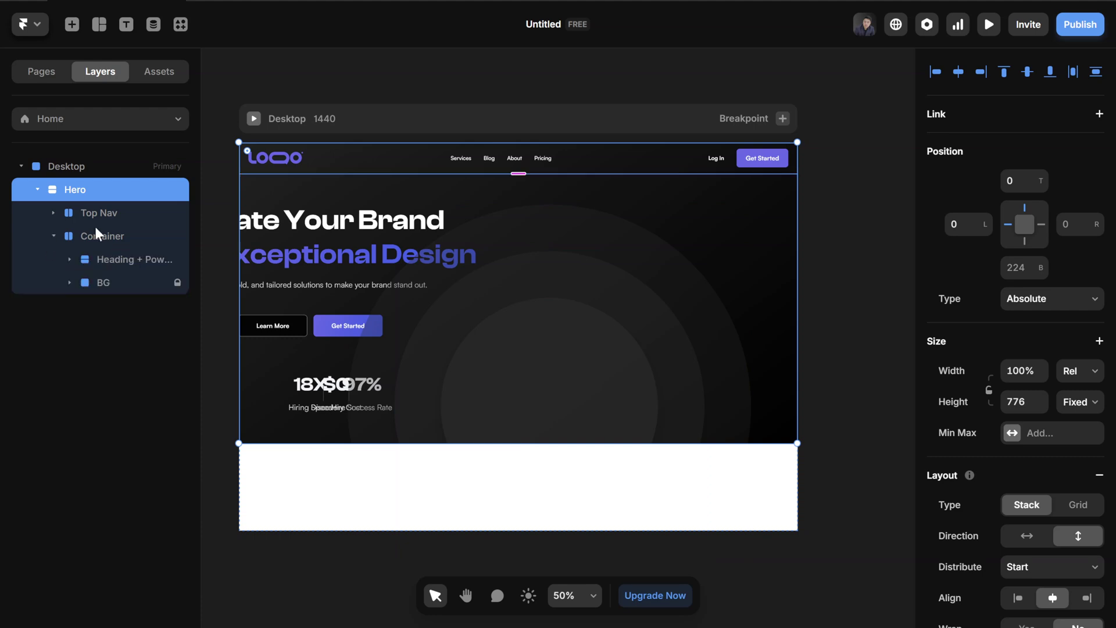
{"action": "left_click", "coordinate": [133, 284]}
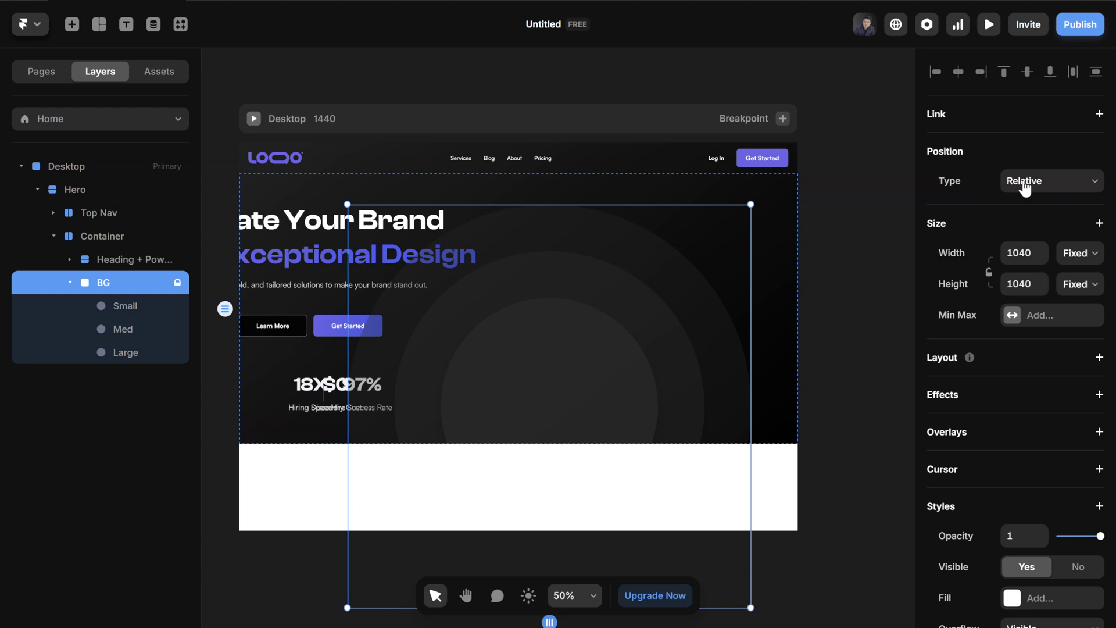
{"action": "left_click", "coordinate": [1072, 192]}
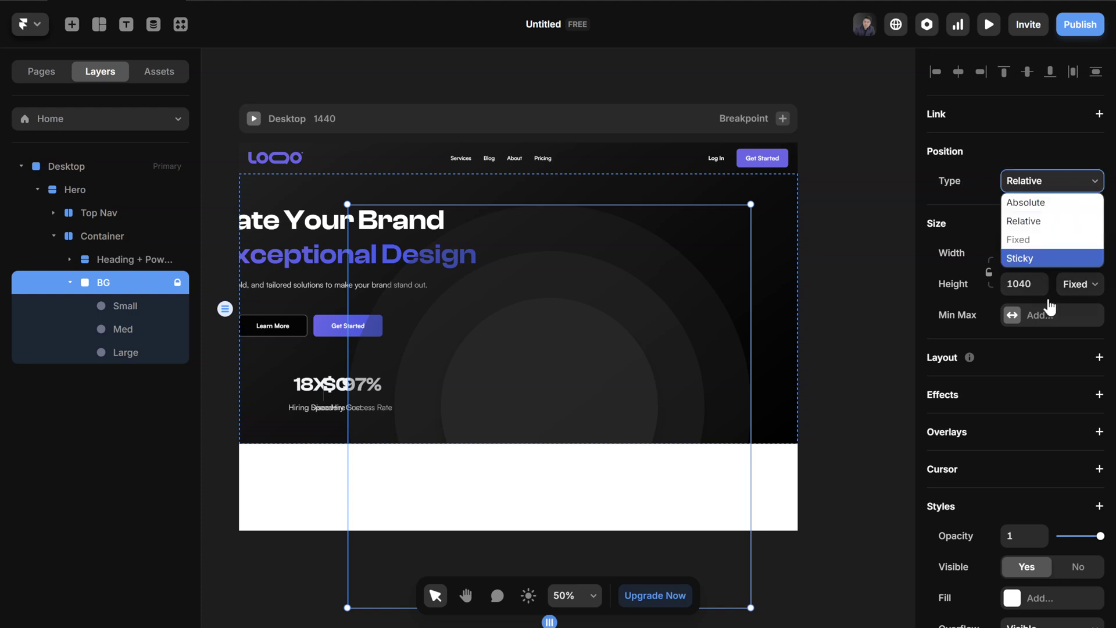
{"action": "left_click", "coordinate": [1049, 200]}
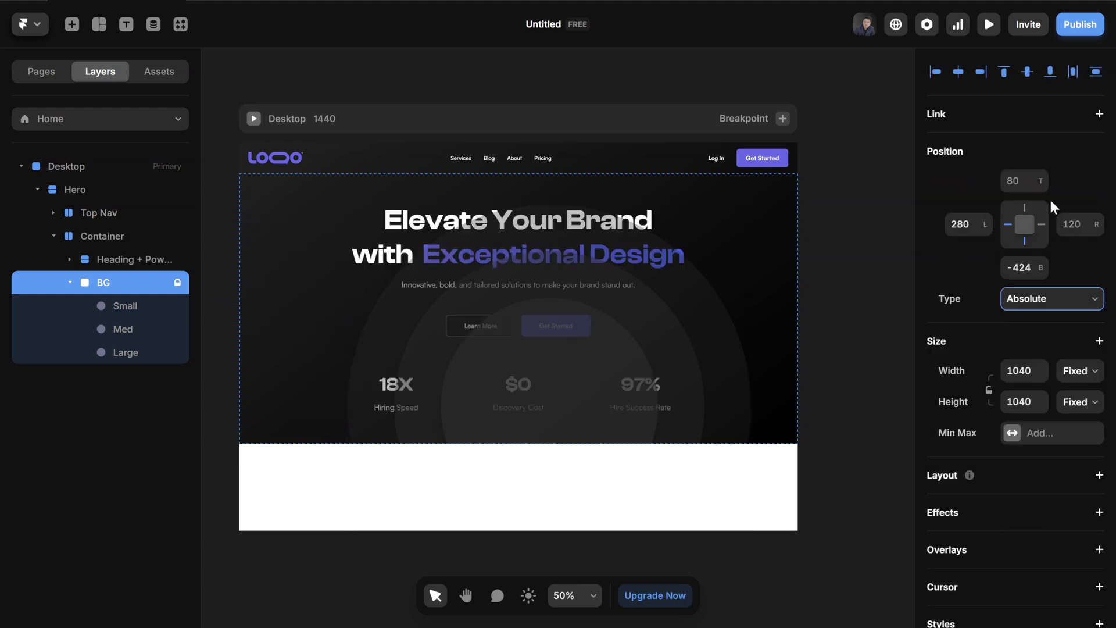
Align the BG circles to the hero's bottom and give BG a Z Index of 0
{"action": "left_click", "coordinate": [1050, 73]}
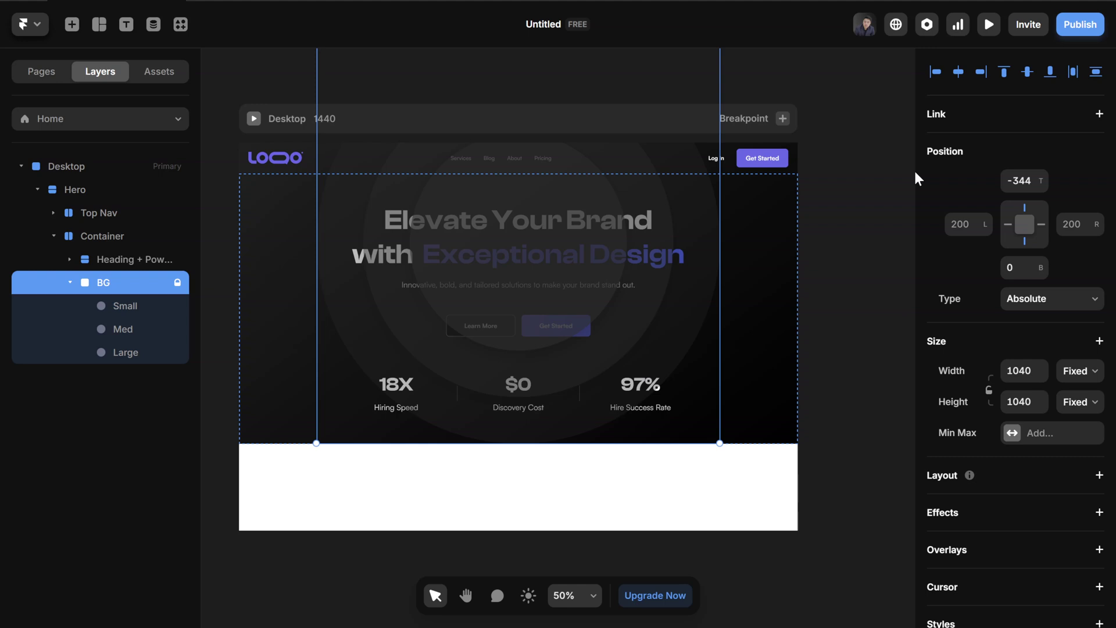
{"action": "scroll", "coordinate": [873, 343], "scroll_direction": "up", "scroll_amount": 1}
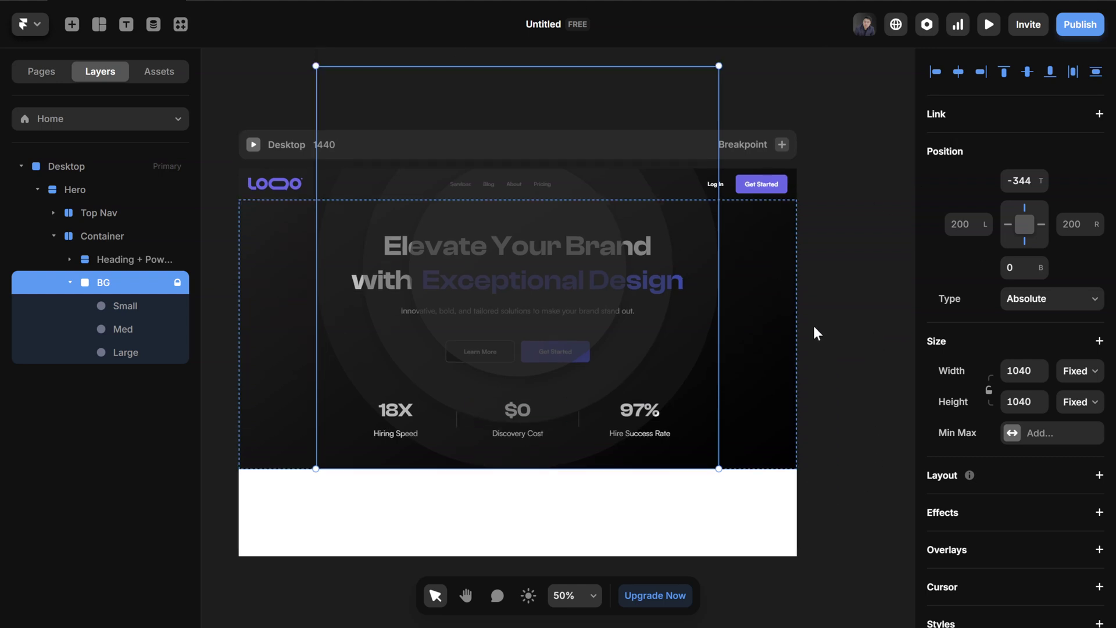
{"action": "scroll", "coordinate": [1029, 449], "scroll_direction": "down", "scroll_amount": 3}
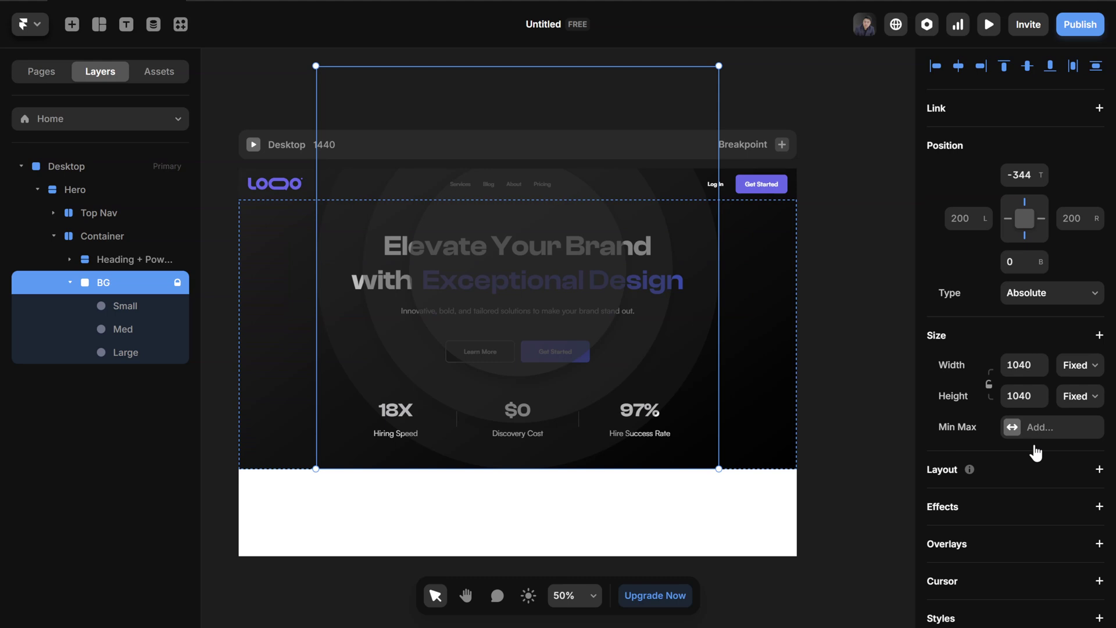
{"action": "scroll", "coordinate": [990, 454], "scroll_direction": "down", "scroll_amount": 2}
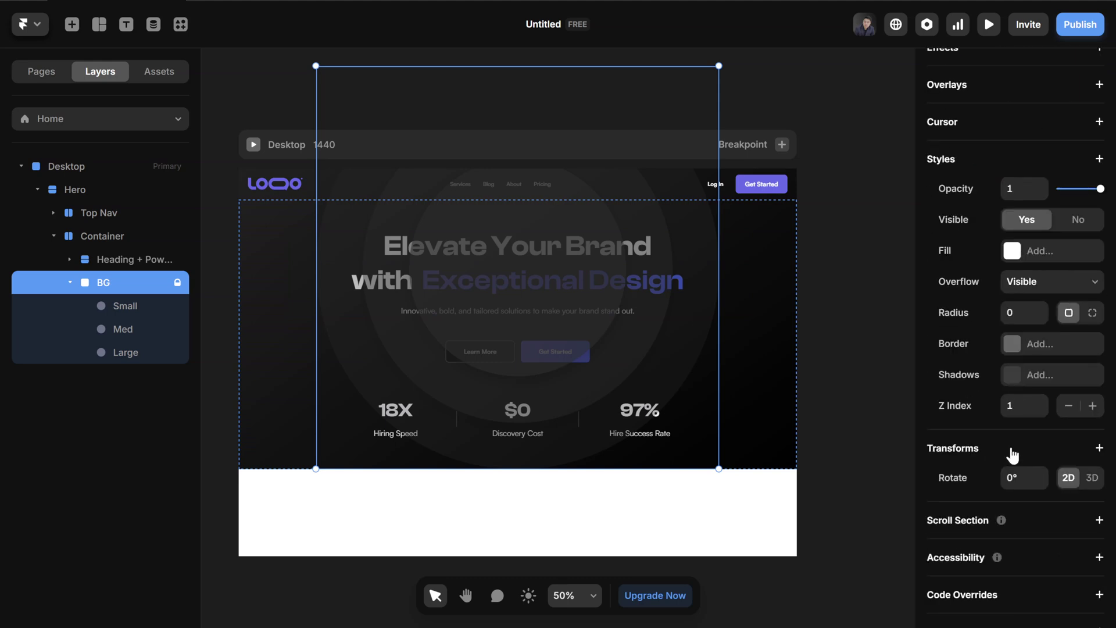
{"action": "left_click", "coordinate": [1033, 405]}
{"action": "type", "text": "0"}
{"action": "key", "text": "Return"}
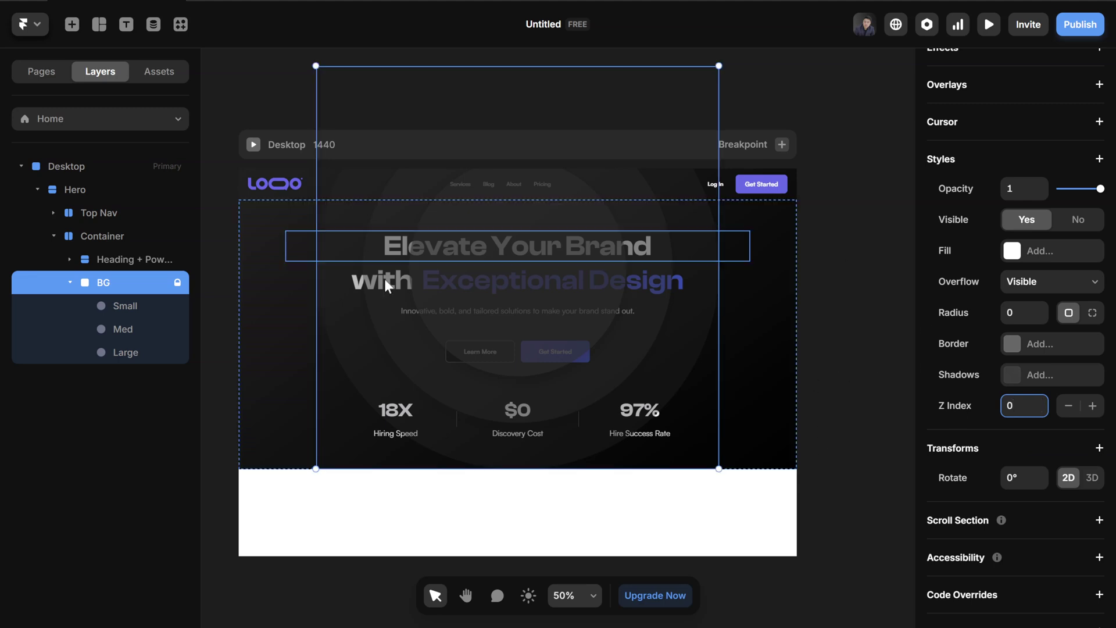
Add a Z Index of 2 to the Heading + Powered by group so it sits above the circles
{"action": "left_click", "coordinate": [108, 260]}
{"action": "scroll", "coordinate": [1027, 428], "scroll_direction": "down", "scroll_amount": 3}
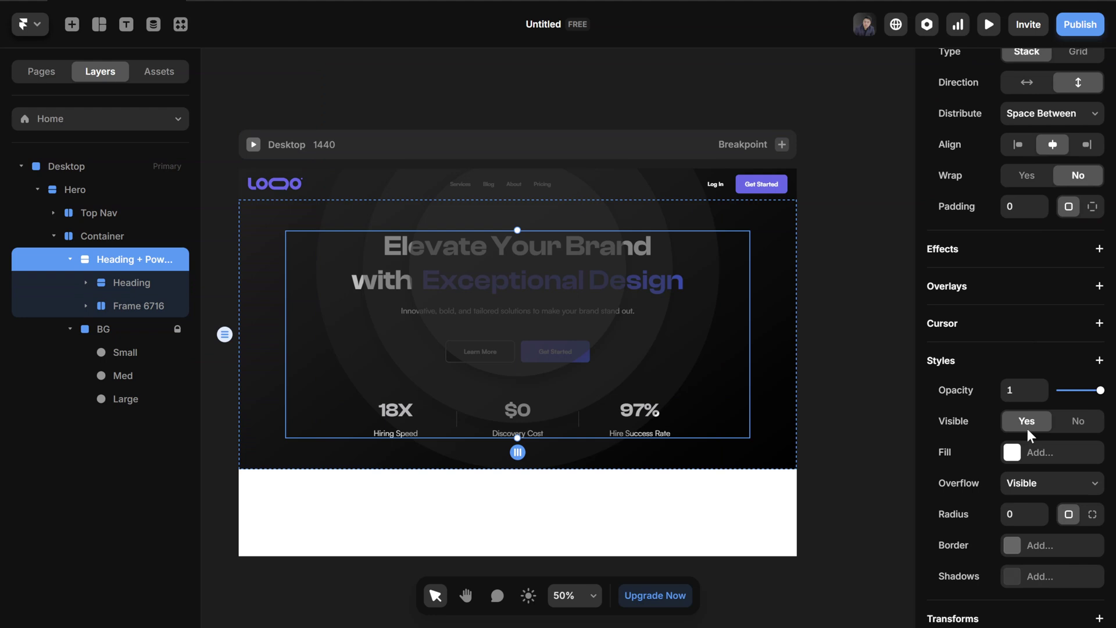
{"action": "scroll", "coordinate": [1049, 228], "scroll_direction": "down", "scroll_amount": 3}
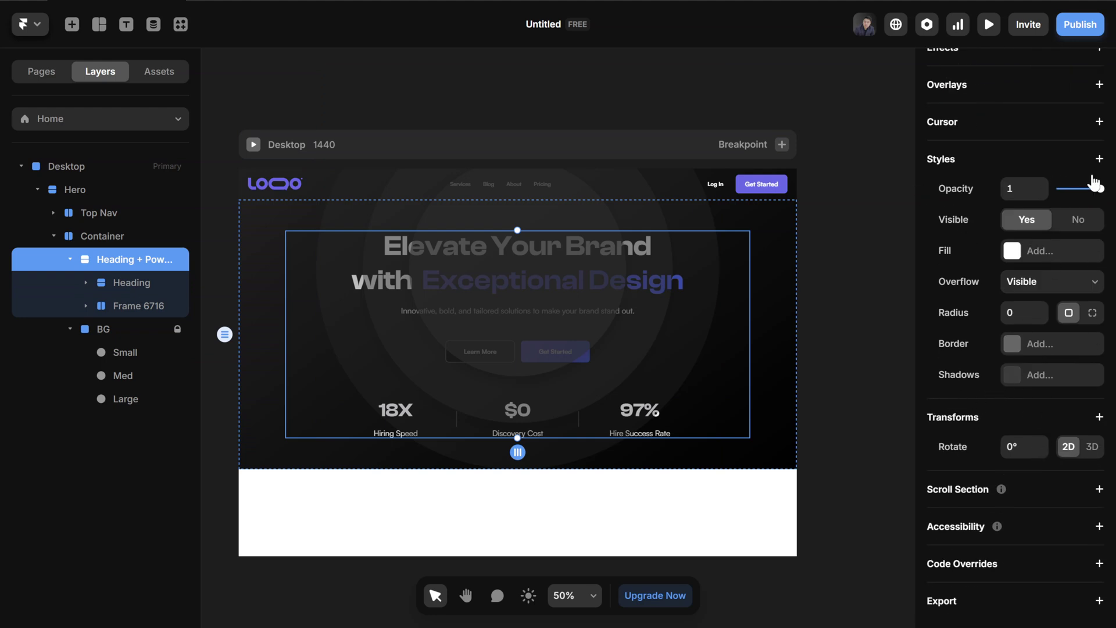
{"action": "left_click", "coordinate": [1099, 159]}
{"action": "left_click", "coordinate": [1013, 469]}
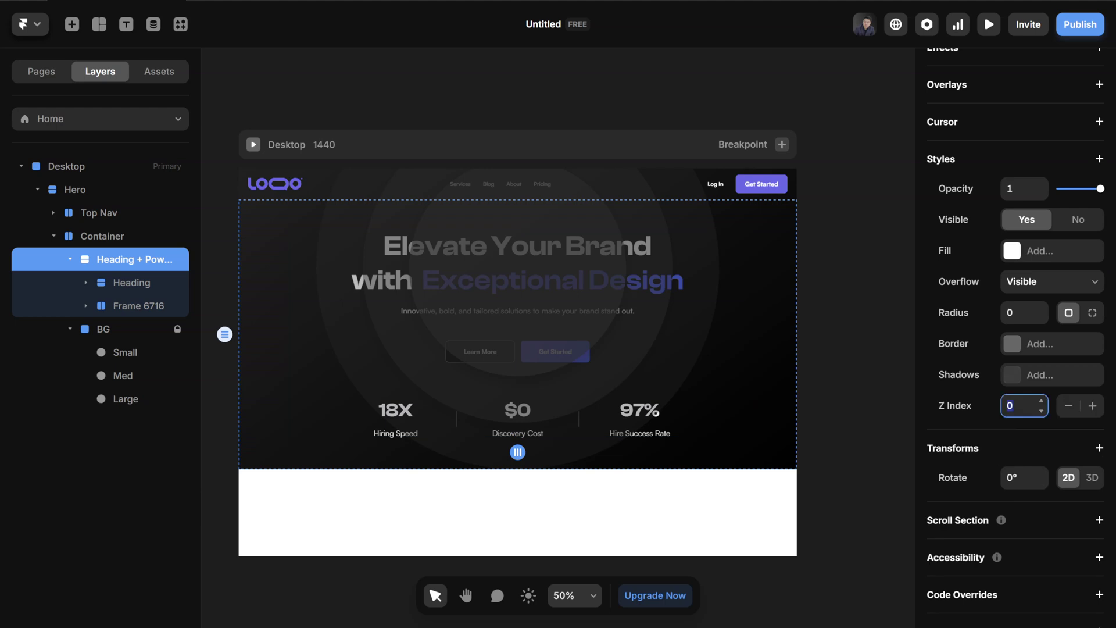
{"action": "type", "text": "1"}
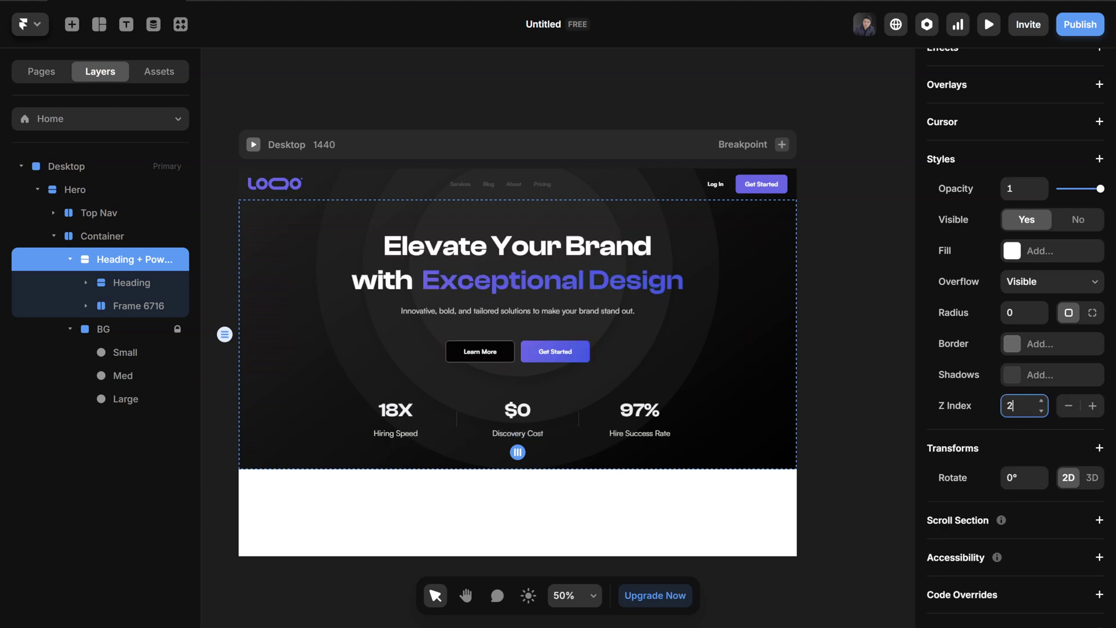
{"action": "left_click", "coordinate": [666, 135]}
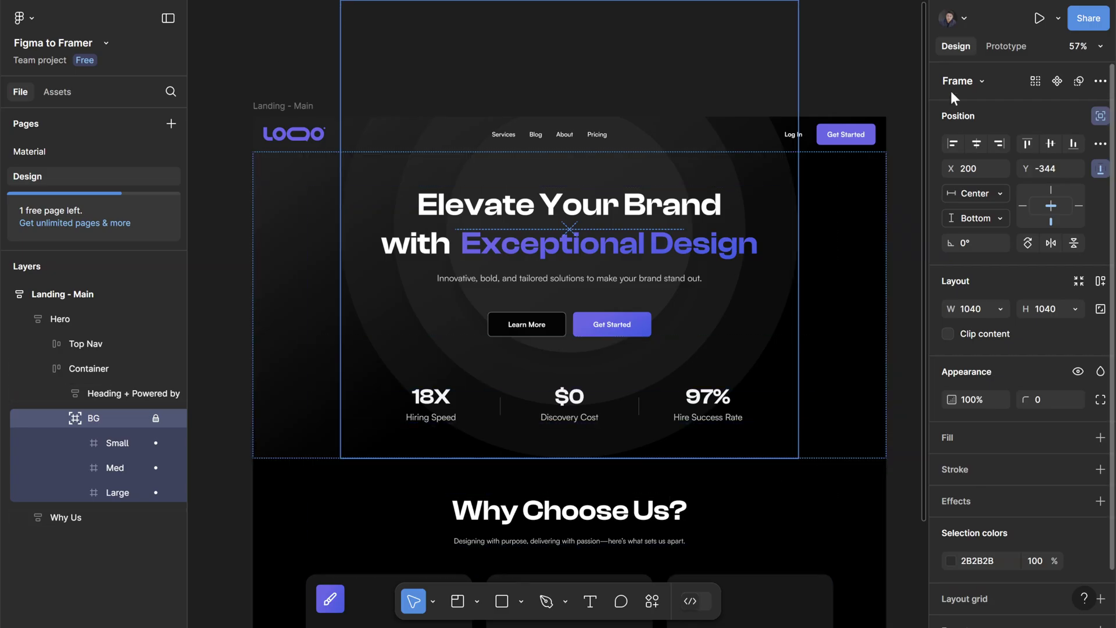
Run Figma to HTML with Framer on the Why Us frame and copy its layers to the clipboard
{"action": "left_click", "coordinate": [875, 55]}
{"action": "scroll", "coordinate": [769, 474], "scroll_direction": "down", "scroll_amount": 2}
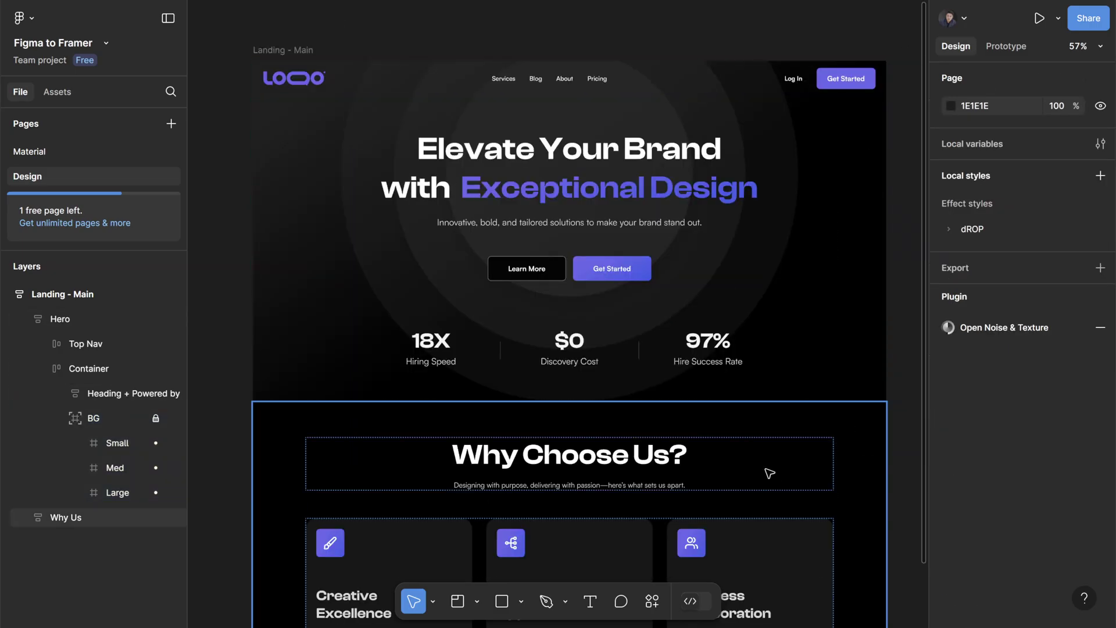
{"action": "scroll", "coordinate": [717, 267], "scroll_direction": "down", "scroll_amount": 5}
{"action": "left_click", "coordinate": [719, 267]}
{"action": "right_click", "coordinate": [708, 268]}
{"action": "mouse_move", "coordinate": [730, 442]}
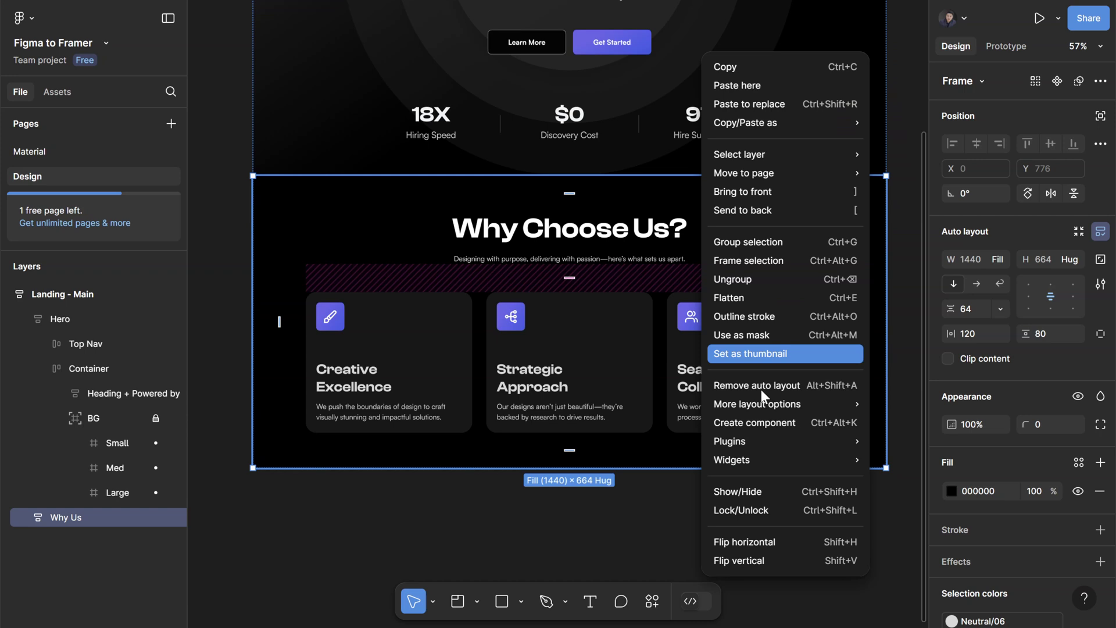
{"action": "left_click", "coordinate": [908, 445]}
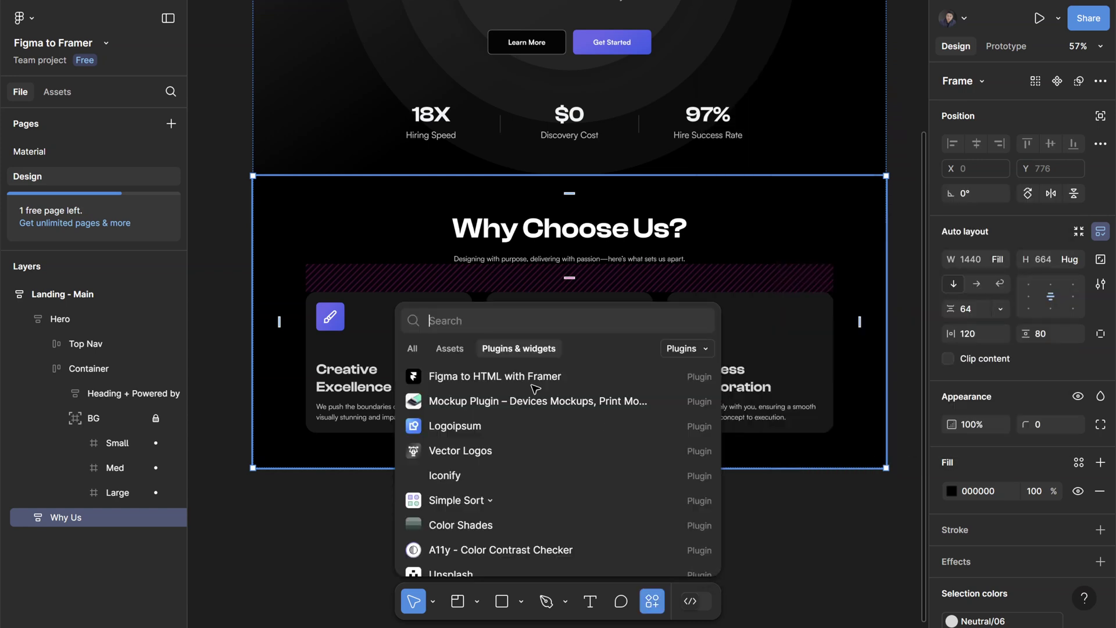
{"action": "left_click", "coordinate": [491, 377]}
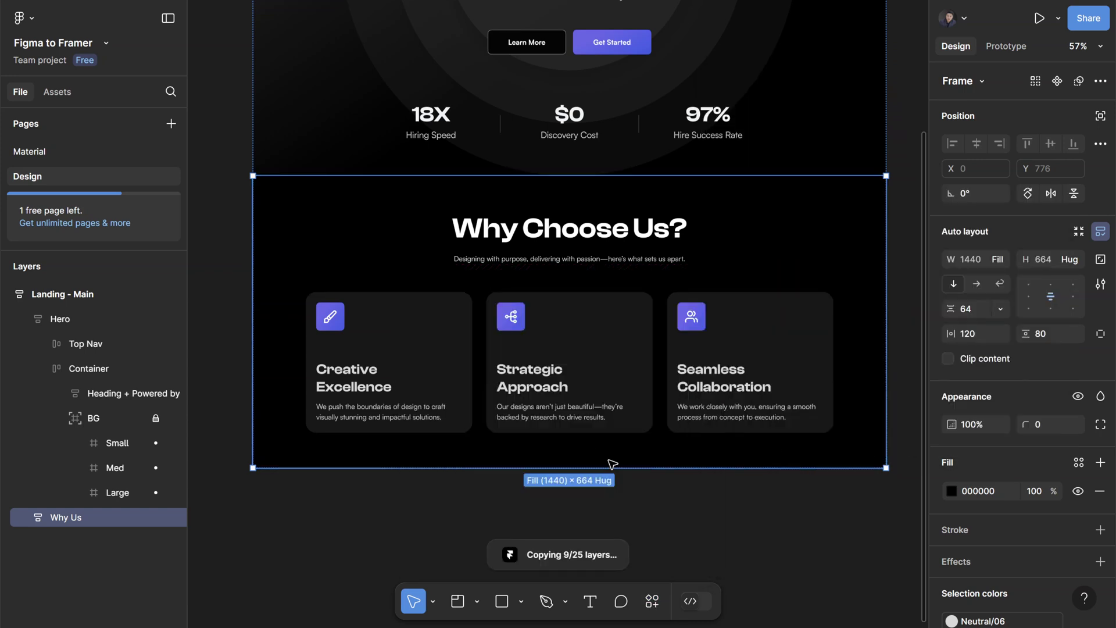
{"action": "left_click", "coordinate": [564, 435]}
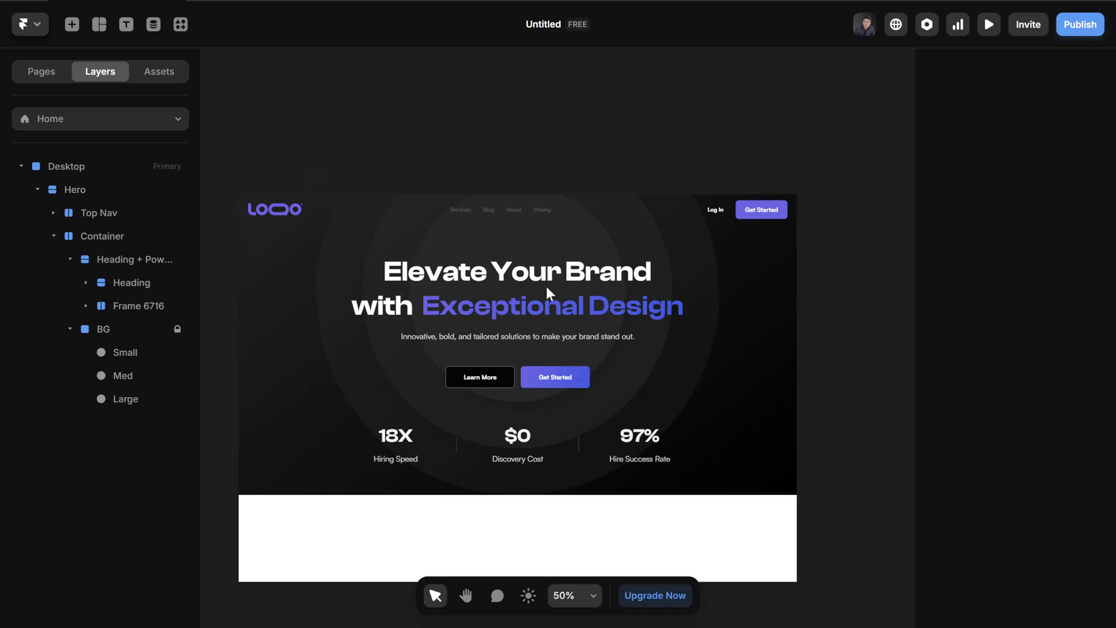
Paste the Why Us section into the Desktop frame, then remove the misplaced paste
{"action": "left_click", "coordinate": [405, 172]}
{"action": "scroll", "coordinate": [857, 392], "scroll_direction": "down", "scroll_amount": 1}
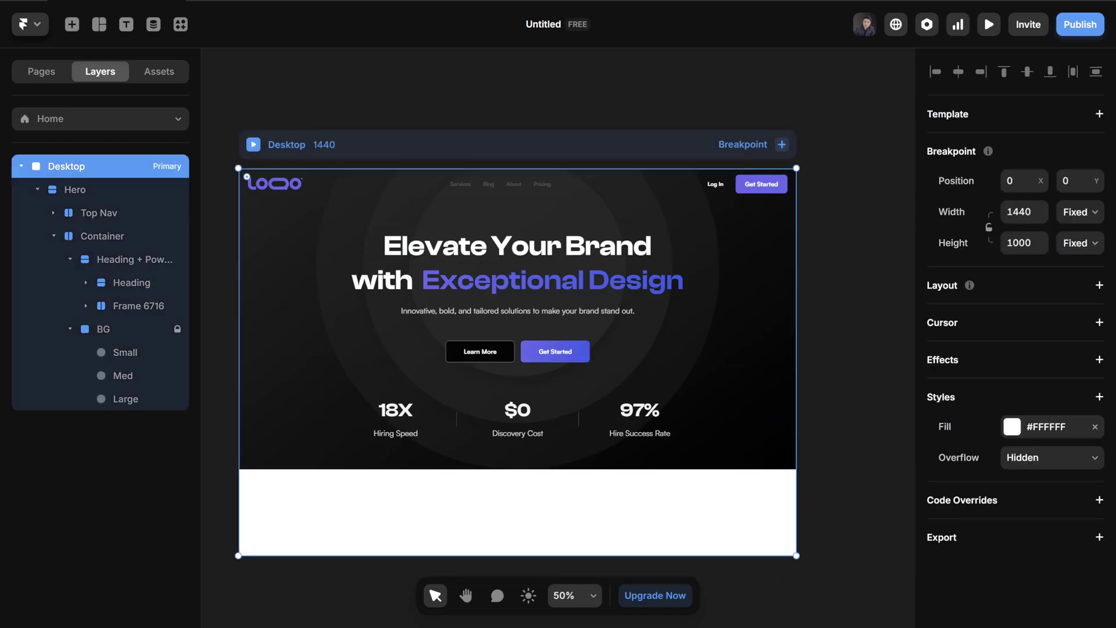
{"action": "scroll", "coordinate": [837, 366], "scroll_direction": "down", "scroll_amount": 2}
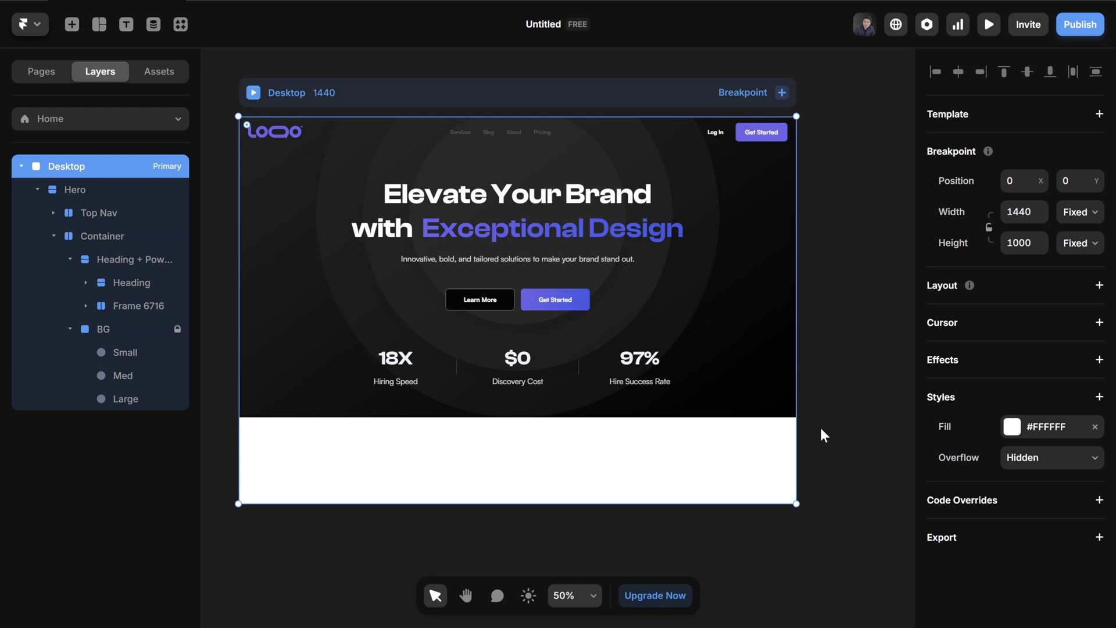
{"action": "key", "text": "ctrl+v"}
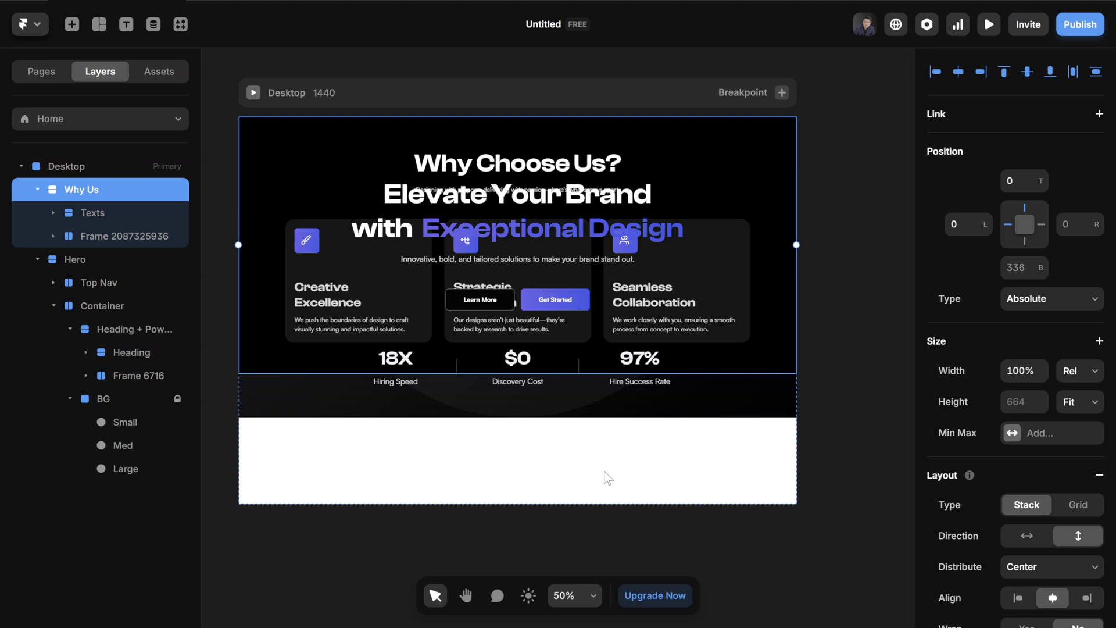
{"action": "key", "text": "Delete"}
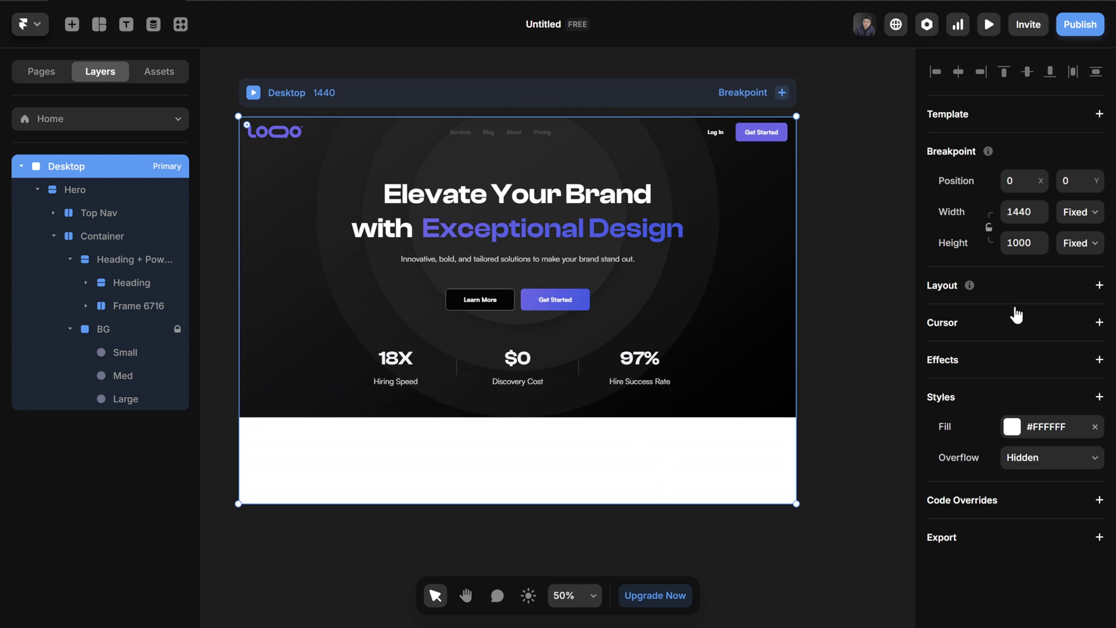
Give Desktop a vertical Stack layout with Gap 0 and paste Why Us below the Hero
{"action": "left_click", "coordinate": [1100, 286]}
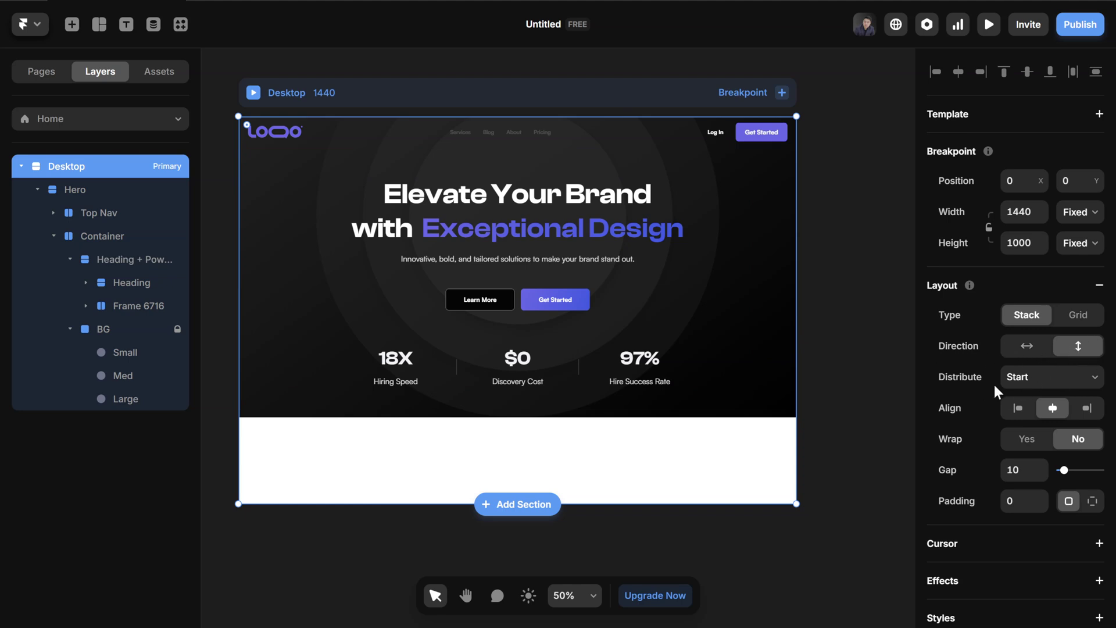
{"action": "left_click", "coordinate": [1015, 470]}
{"action": "type", "text": "0"}
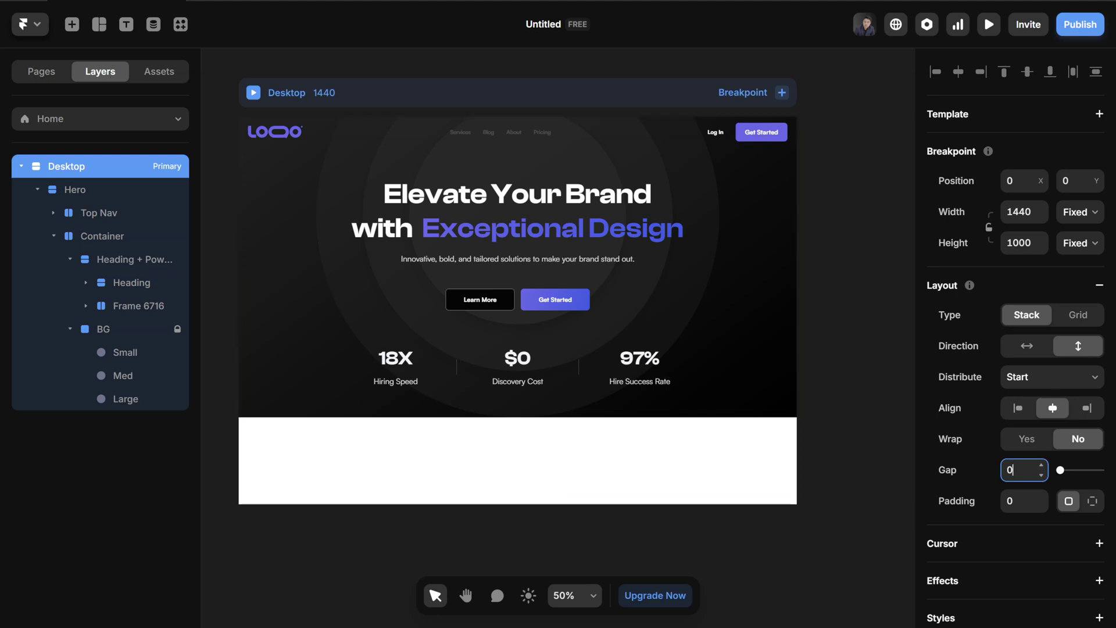
{"action": "key", "text": "Return"}
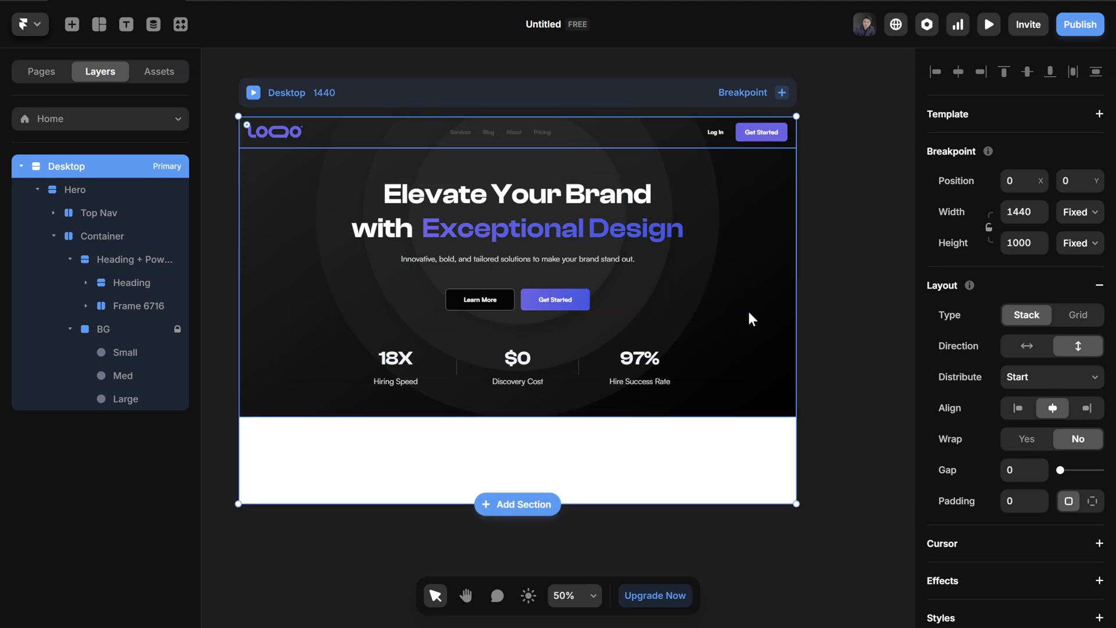
{"action": "key", "text": "ctrl+v"}
{"action": "scroll", "coordinate": [711, 314], "scroll_direction": "down", "scroll_amount": 1}
Set the Desktop frame's Height to Fit Content so all three Why Us cards show
{"action": "left_click", "coordinate": [799, 298]}
{"action": "scroll", "coordinate": [800, 297], "scroll_direction": "down", "scroll_amount": 2}
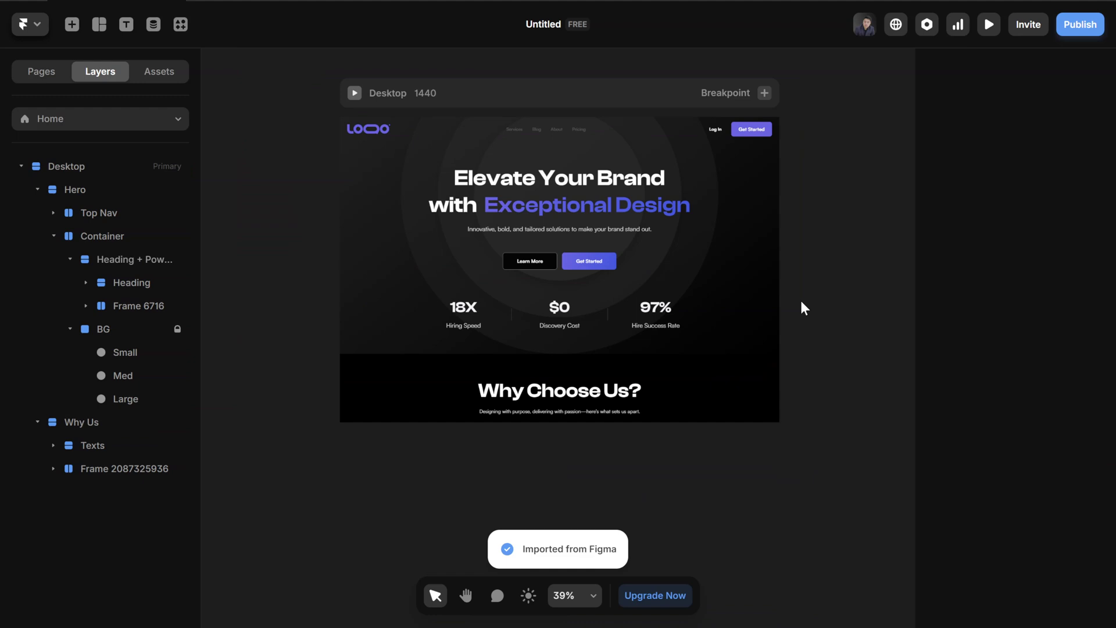
{"action": "scroll", "coordinate": [732, 128], "scroll_direction": "up", "scroll_amount": 1}
{"action": "scroll", "coordinate": [573, 130], "scroll_direction": "up", "scroll_amount": 1}
{"action": "left_click", "coordinate": [481, 113]}
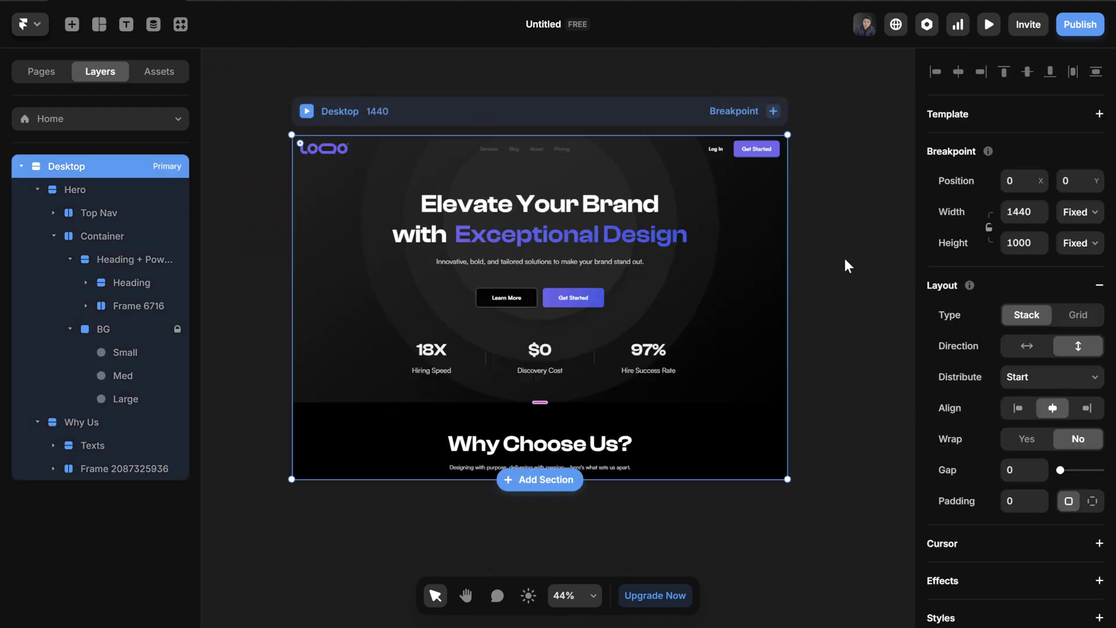
{"action": "scroll", "coordinate": [1052, 358], "scroll_direction": "down", "scroll_amount": 1}
{"action": "scroll", "coordinate": [1066, 276], "scroll_direction": "up", "scroll_amount": 1}
{"action": "left_click", "coordinate": [1080, 243]}
{"action": "left_click", "coordinate": [1079, 322]}
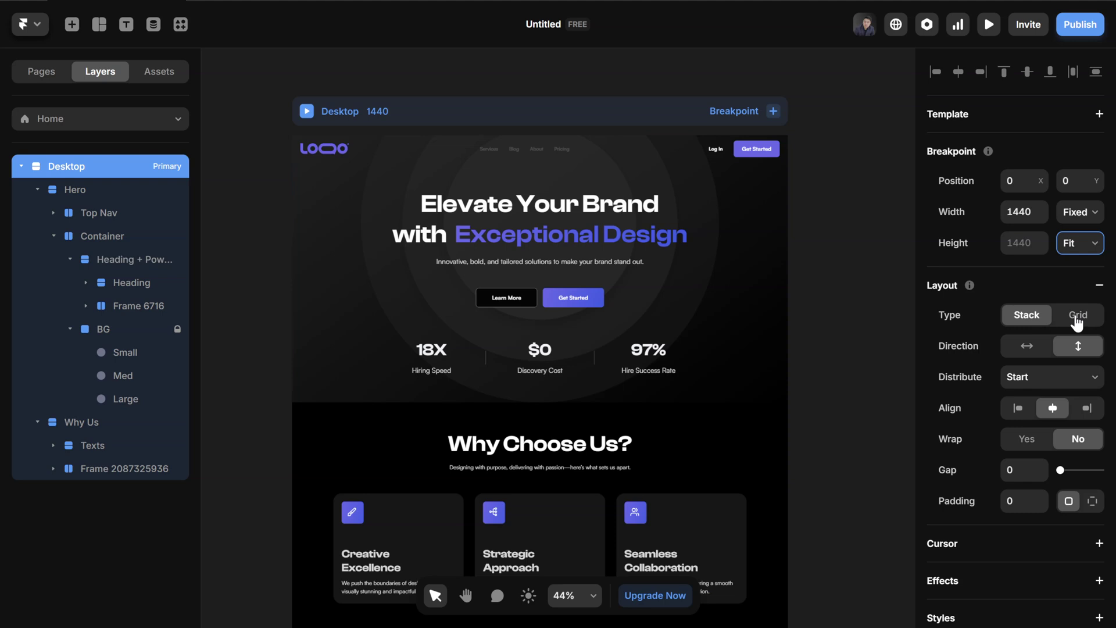
{"action": "left_click", "coordinate": [852, 435]}
{"action": "scroll", "coordinate": [513, 450], "scroll_direction": "down", "scroll_amount": 1}
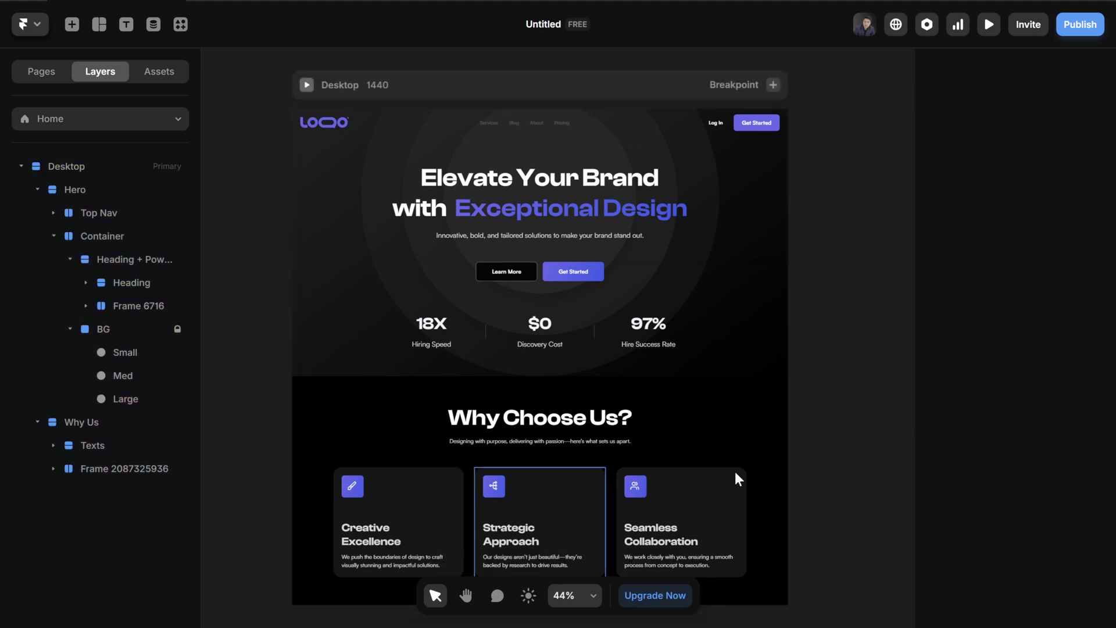
{"action": "scroll", "coordinate": [805, 476], "scroll_direction": "down", "scroll_amount": 2}
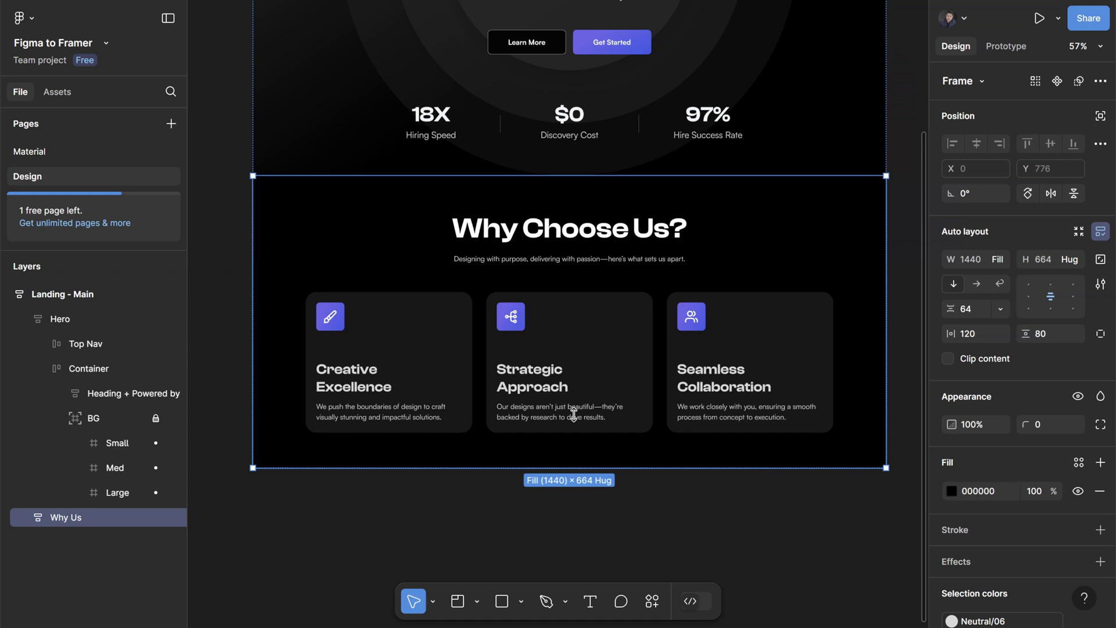
{"action": "left_click", "coordinate": [697, 340]}
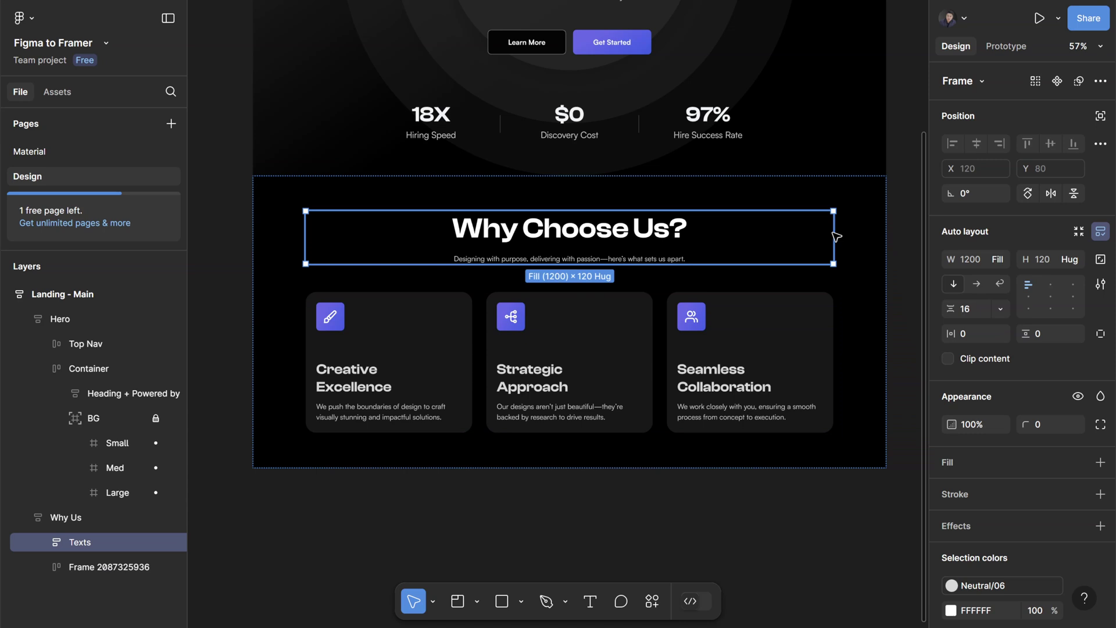
{"action": "left_click", "coordinate": [838, 238]}
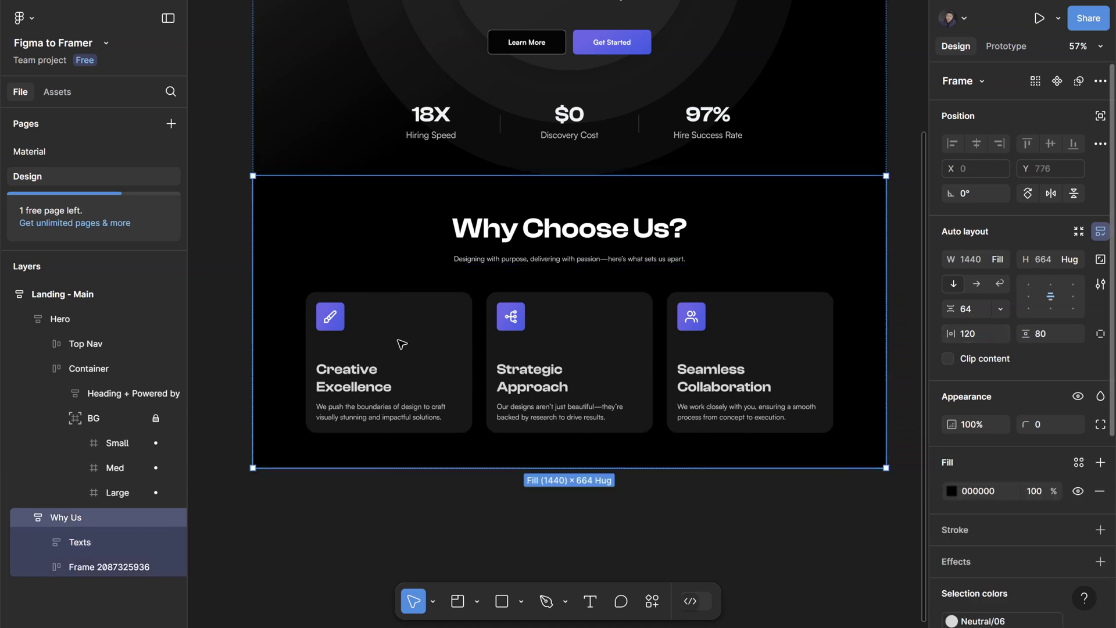
{"action": "left_click", "coordinate": [363, 332]}
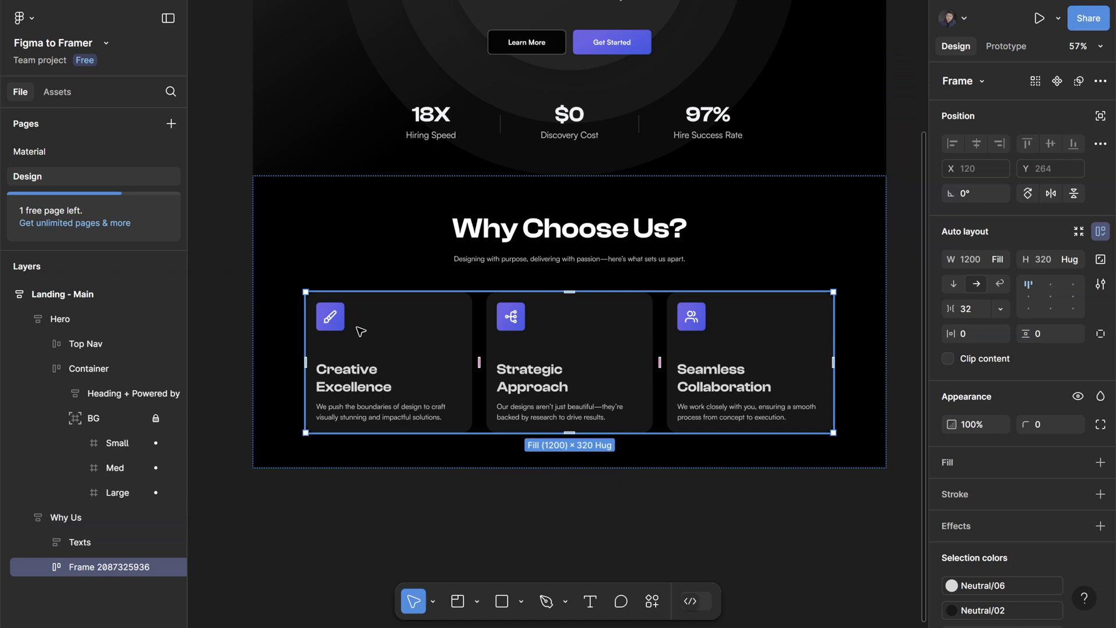
{"action": "key", "text": "Return"}
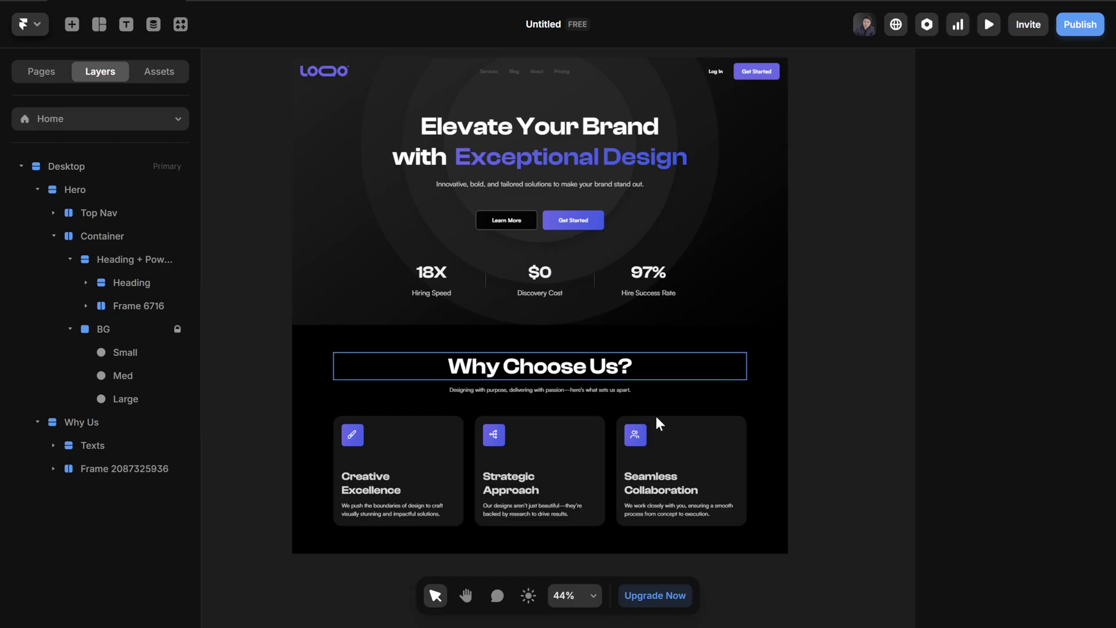
Set the Why Us card row's width to Fill so the three cards stretch across the section
{"action": "left_click", "coordinate": [650, 371]}
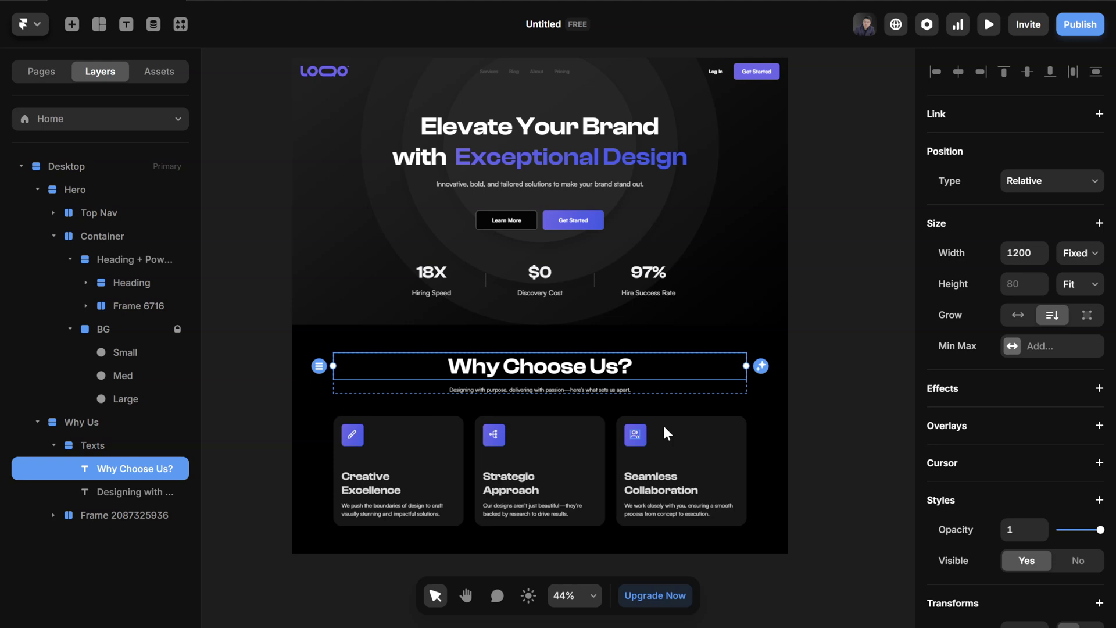
{"action": "left_click", "coordinate": [768, 415]}
{"action": "scroll", "coordinate": [359, 518], "scroll_direction": "up", "scroll_amount": 5}
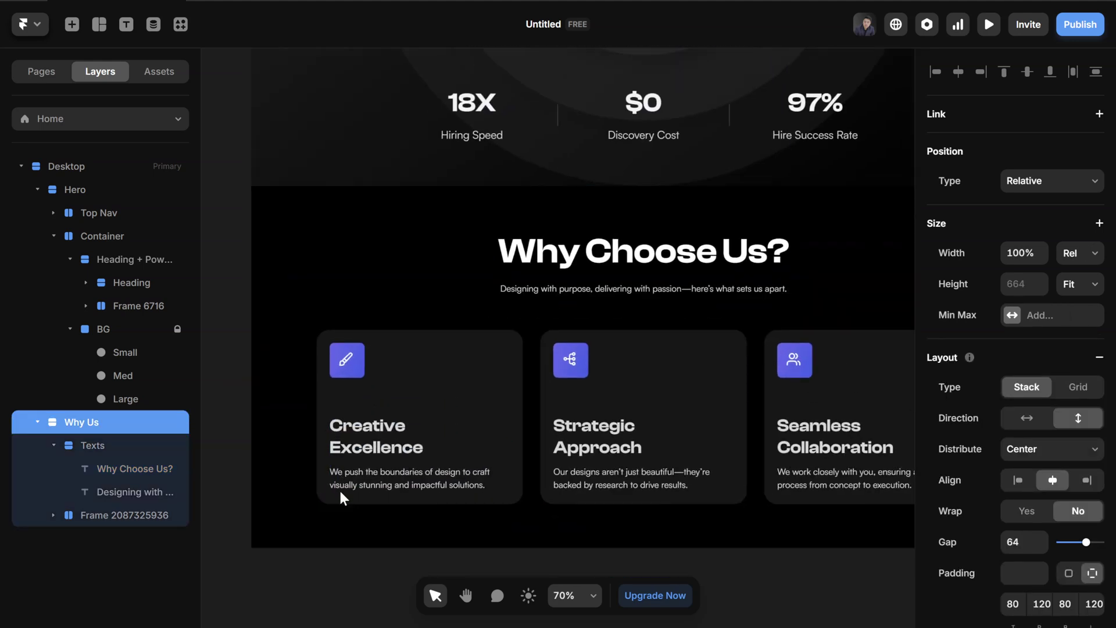
{"action": "scroll", "coordinate": [340, 488], "scroll_direction": "down", "scroll_amount": 1}
{"action": "scroll", "coordinate": [540, 374], "scroll_direction": "down", "scroll_amount": 1}
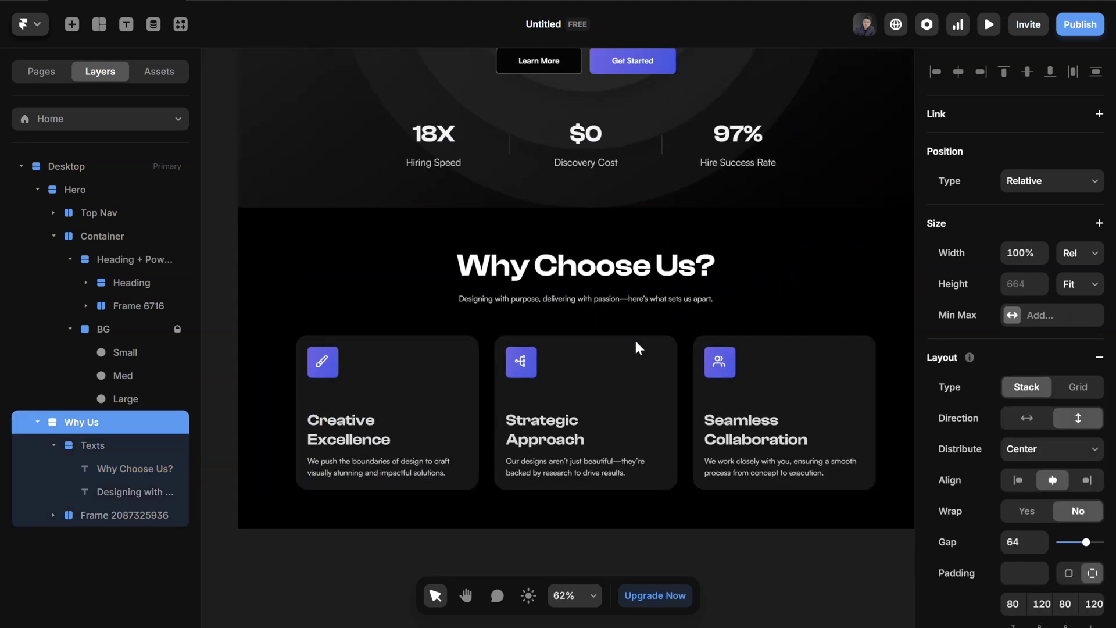
{"action": "left_click", "coordinate": [534, 410]}
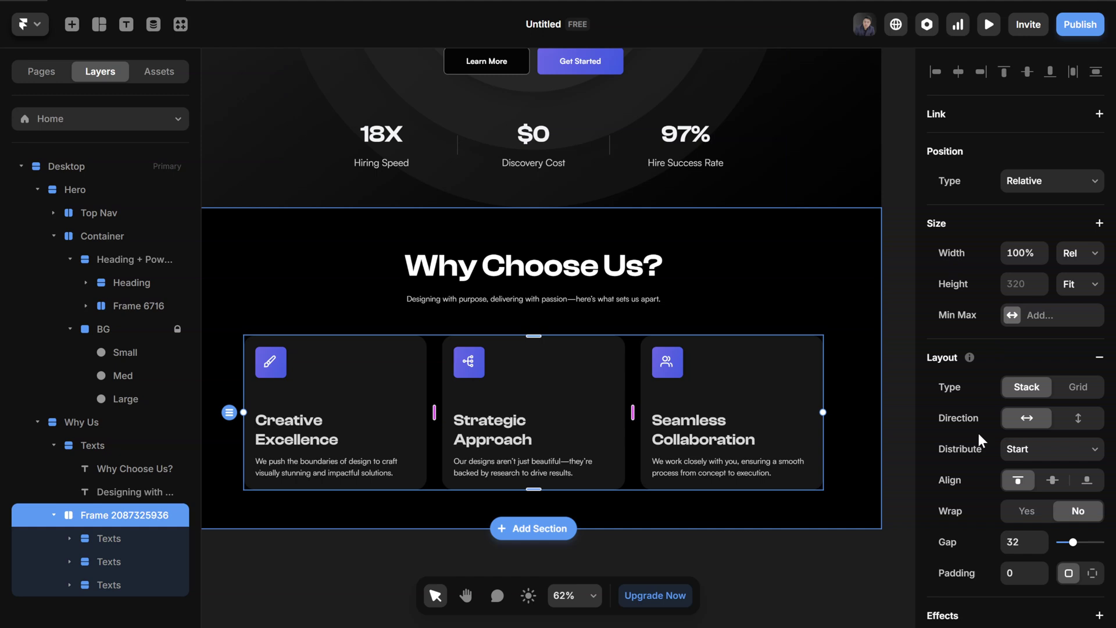
{"action": "left_click", "coordinate": [1094, 255]}
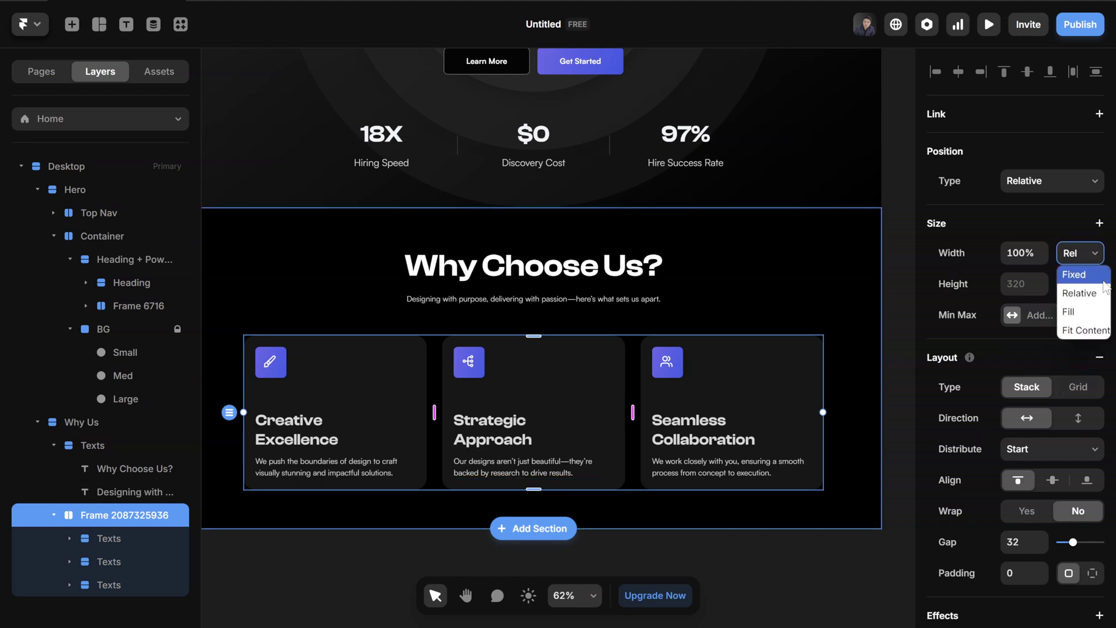
{"action": "left_click", "coordinate": [1088, 316]}
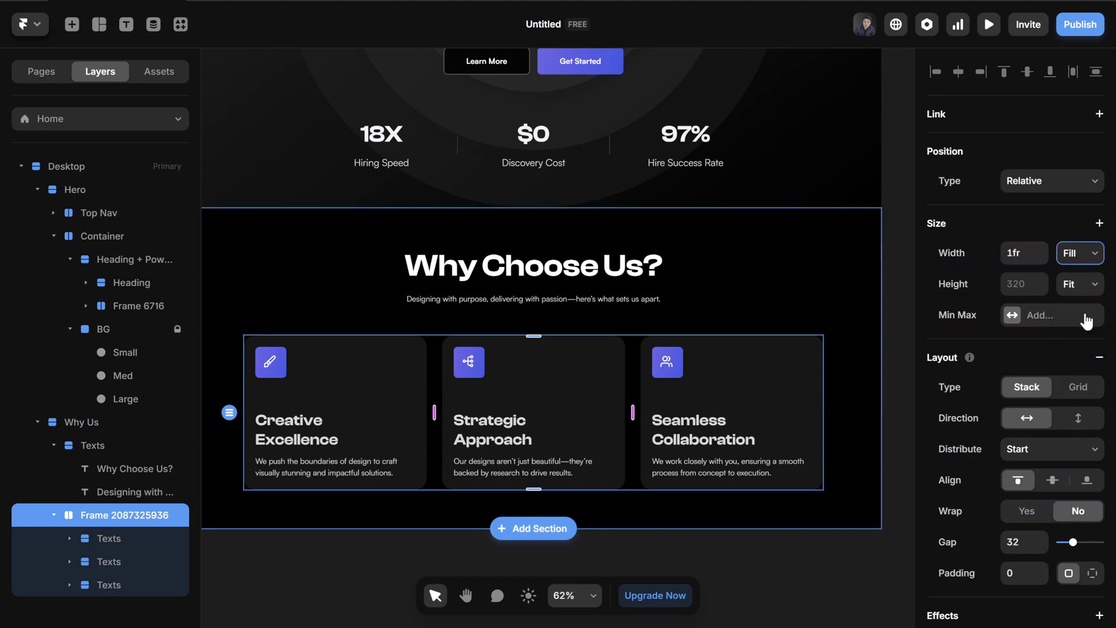
Select the three Texts cards together in Layers, then clear the selection
{"action": "left_click", "coordinate": [122, 539]}
{"action": "scroll", "coordinate": [122, 587], "scroll_direction": "down", "scroll_amount": 1}
{"action": "left_click", "coordinate": [109, 607], "text": "shift"}
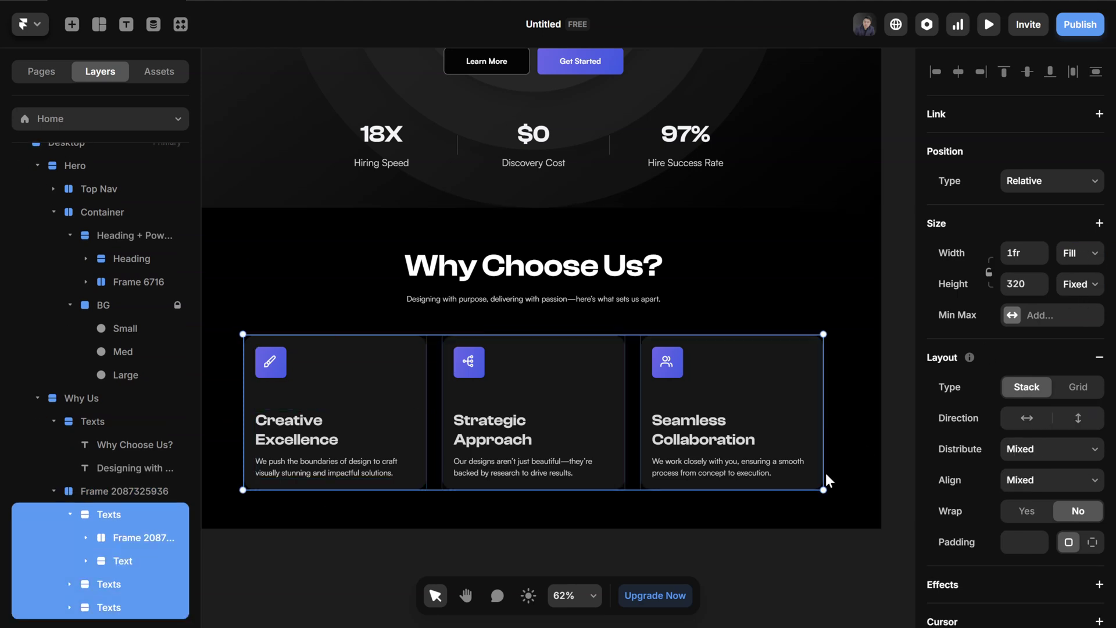
{"action": "left_click", "coordinate": [778, 543]}
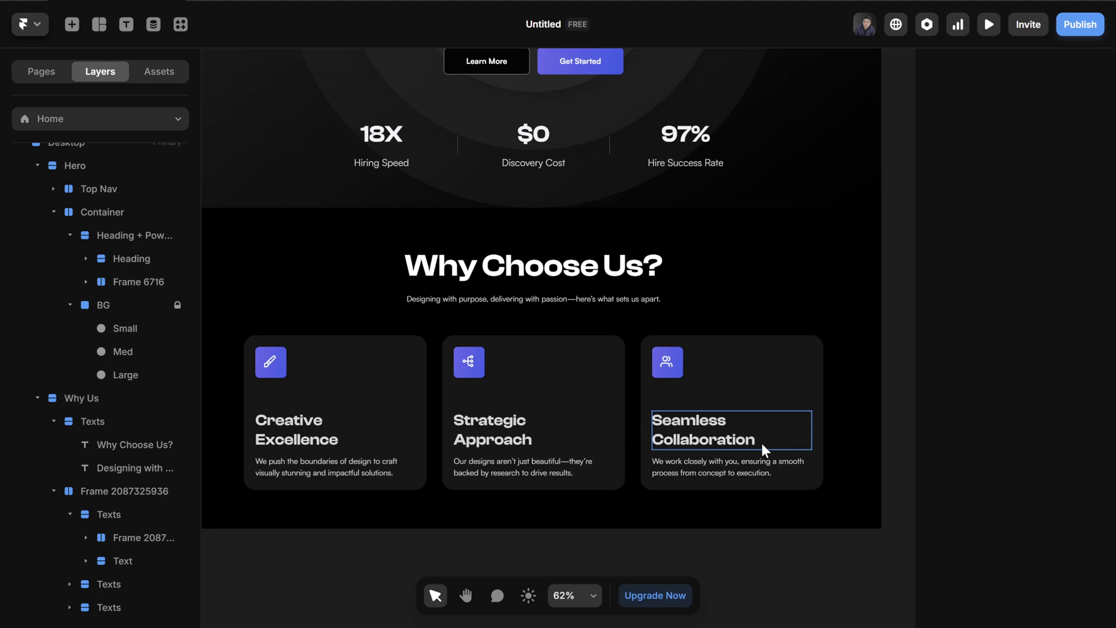
Set the Seamless Collaboration card's heading and paragraph width to Fill
{"action": "left_click", "coordinate": [735, 443]}
{"action": "scroll", "coordinate": [811, 459], "scroll_direction": "up", "scroll_amount": 2, "text": "ctrl"}
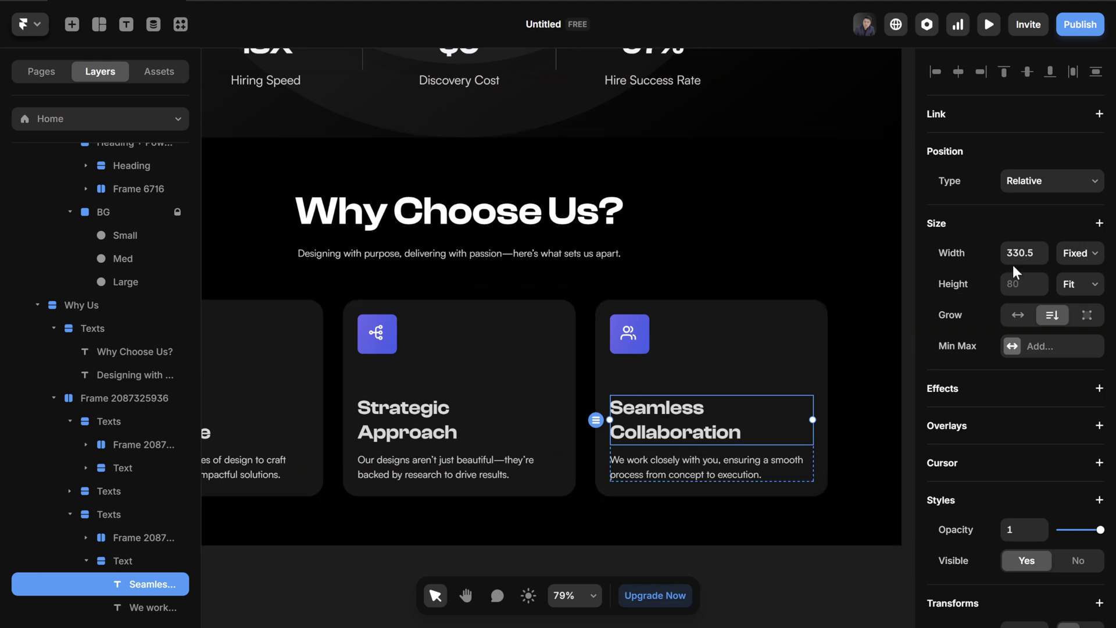
{"action": "left_click", "coordinate": [724, 463]}
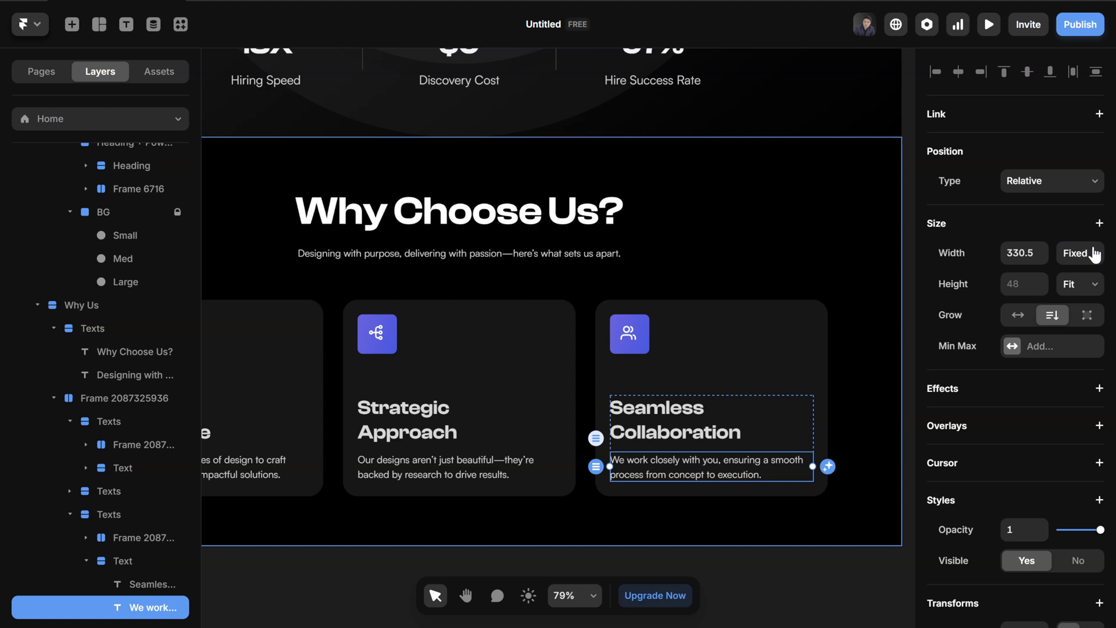
{"action": "left_click", "coordinate": [1079, 253]}
{"action": "left_click", "coordinate": [1077, 309]}
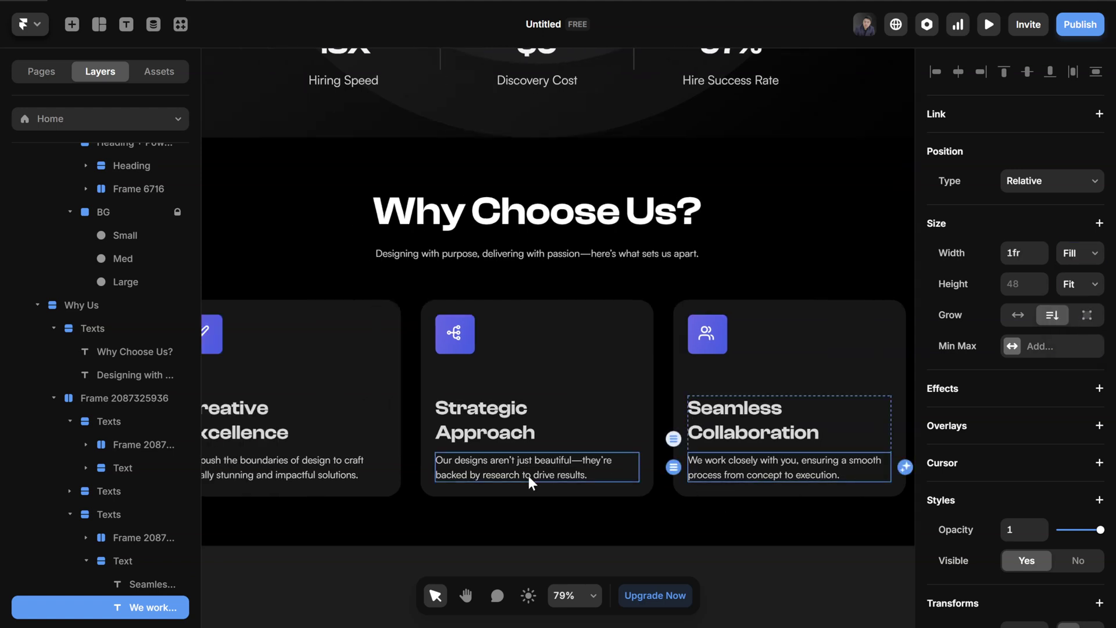
{"action": "left_click", "coordinate": [530, 476]}
{"action": "left_click", "coordinate": [494, 432], "text": "shift"}
{"action": "left_click", "coordinate": [1080, 253]}
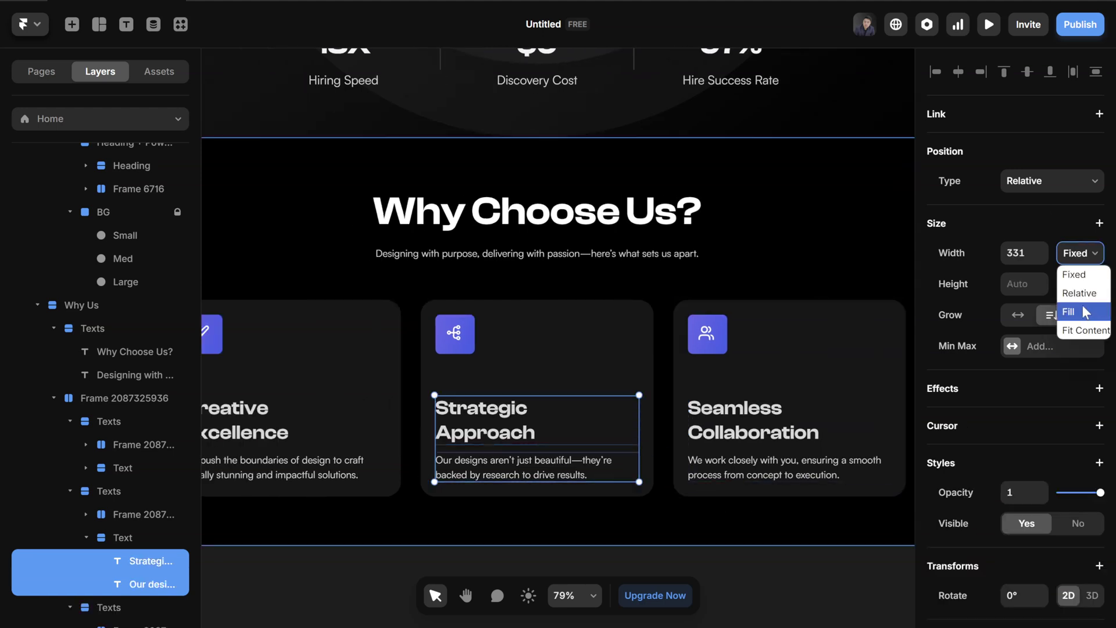
{"action": "left_click", "coordinate": [1091, 316]}
Set the Creative Excellence card's heading and paragraph width to Fill
{"action": "left_click", "coordinate": [434, 470]}
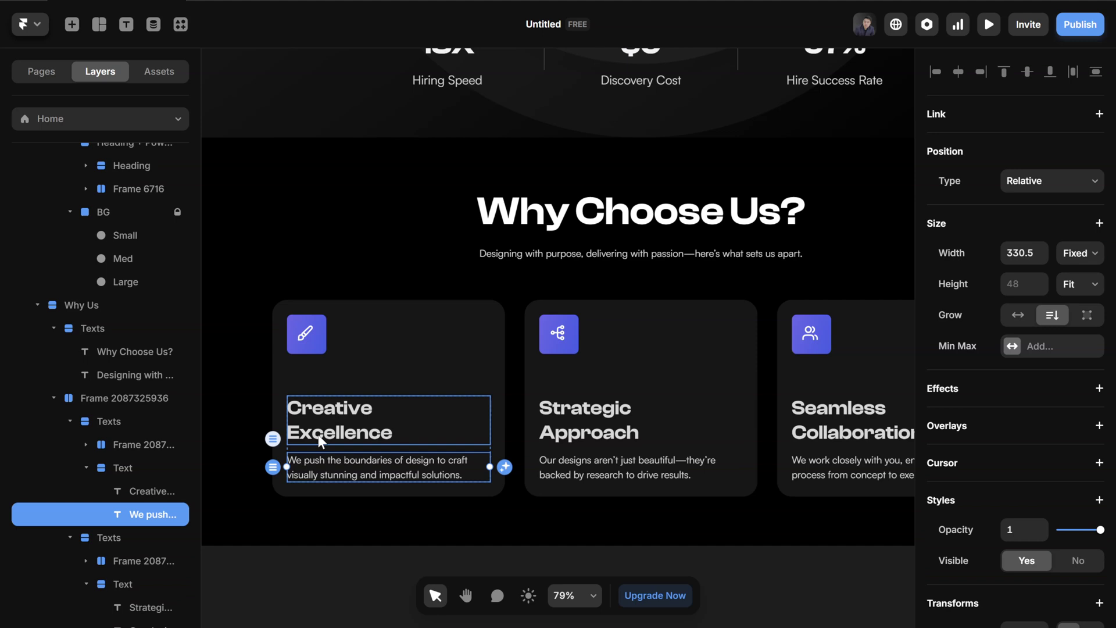
{"action": "left_click", "coordinate": [319, 435], "text": "shift"}
{"action": "left_click", "coordinate": [1073, 254]}
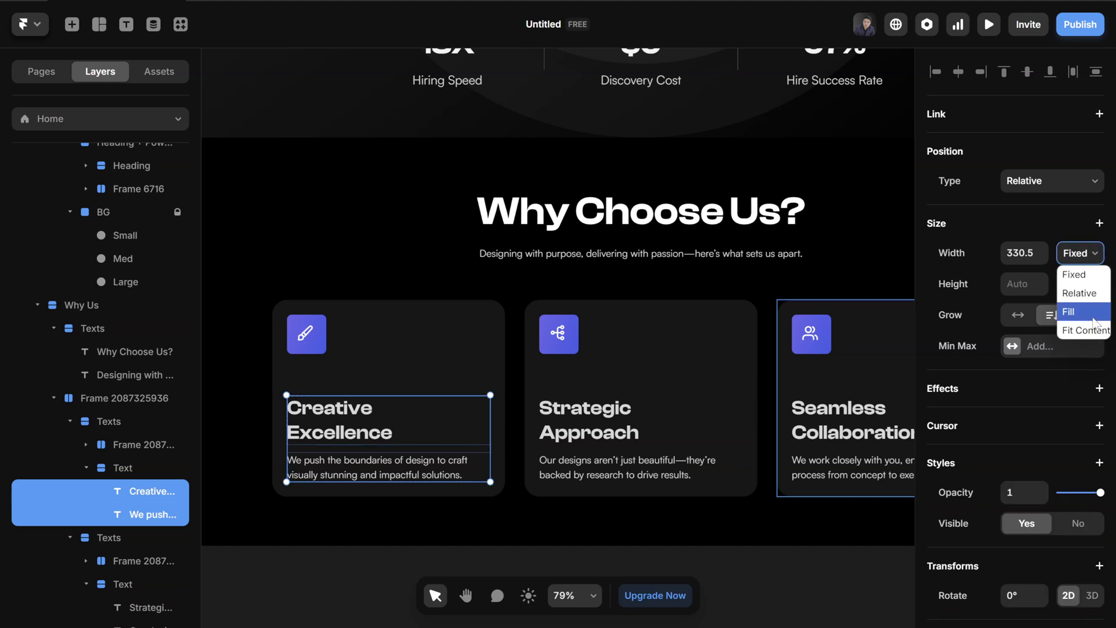
{"action": "left_click", "coordinate": [1078, 310]}
{"action": "left_click", "coordinate": [439, 556]}
{"action": "scroll", "coordinate": [253, 408], "scroll_direction": "up", "scroll_amount": 5}
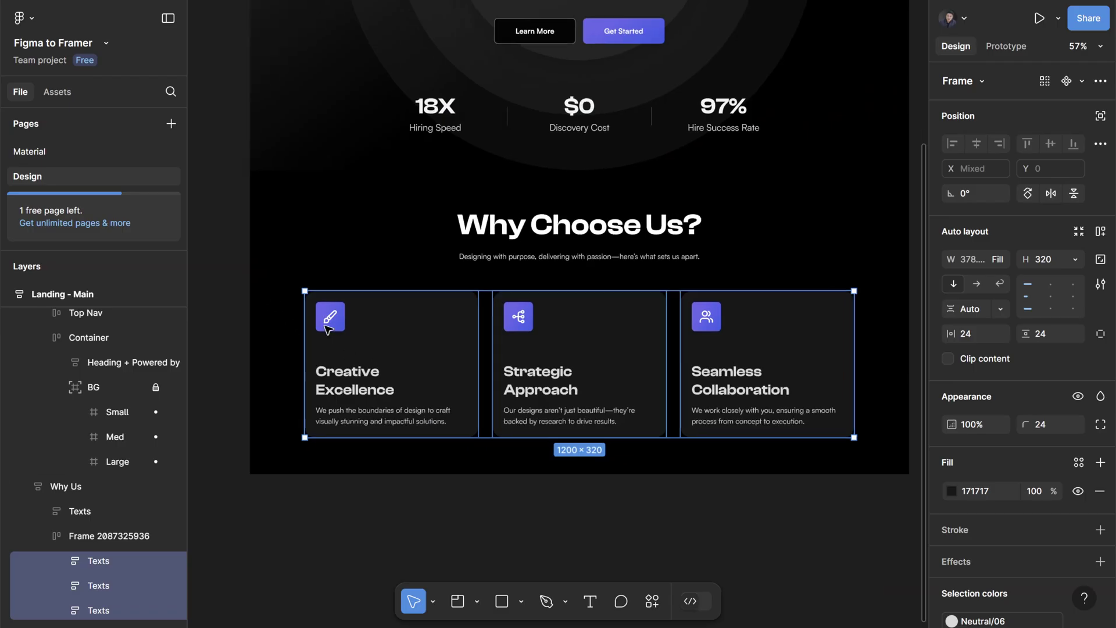
{"action": "scroll", "coordinate": [327, 328], "scroll_direction": "up", "scroll_amount": 5}
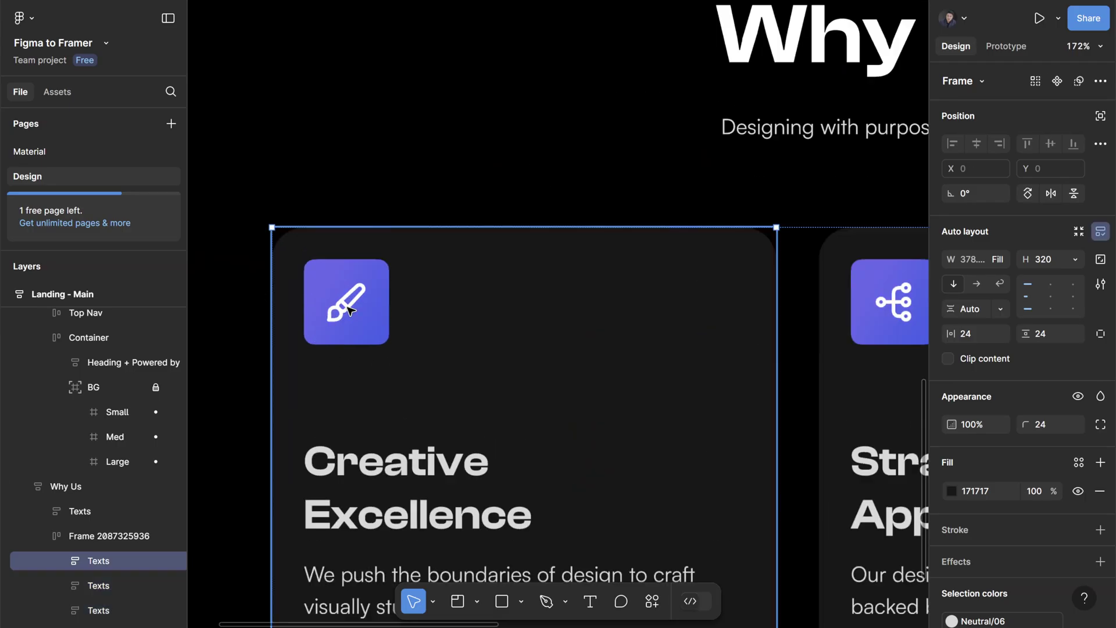
{"action": "double_click", "coordinate": [366, 280]}
{"action": "scroll", "coordinate": [356, 402], "scroll_direction": "up", "scroll_amount": 3}
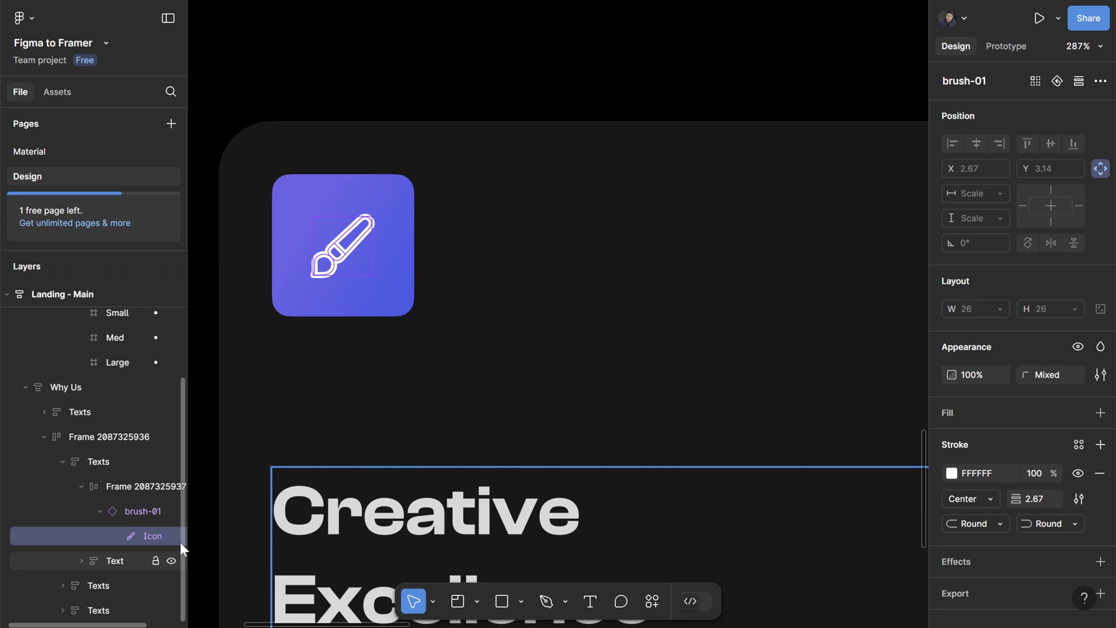
{"action": "left_click", "coordinate": [126, 516]}
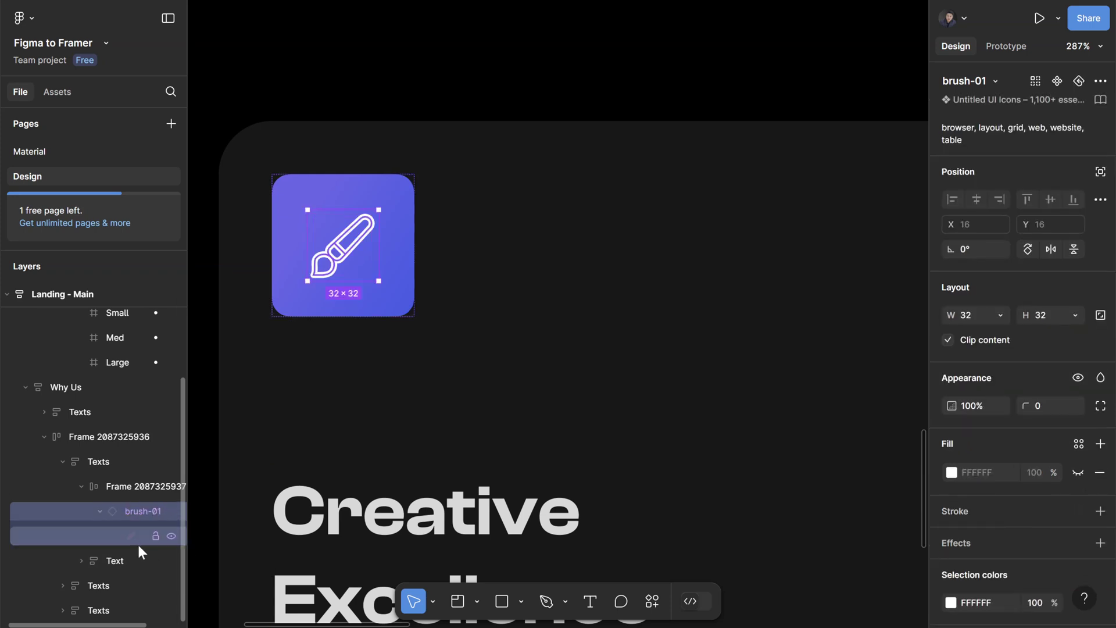
{"action": "left_click", "coordinate": [175, 489]}
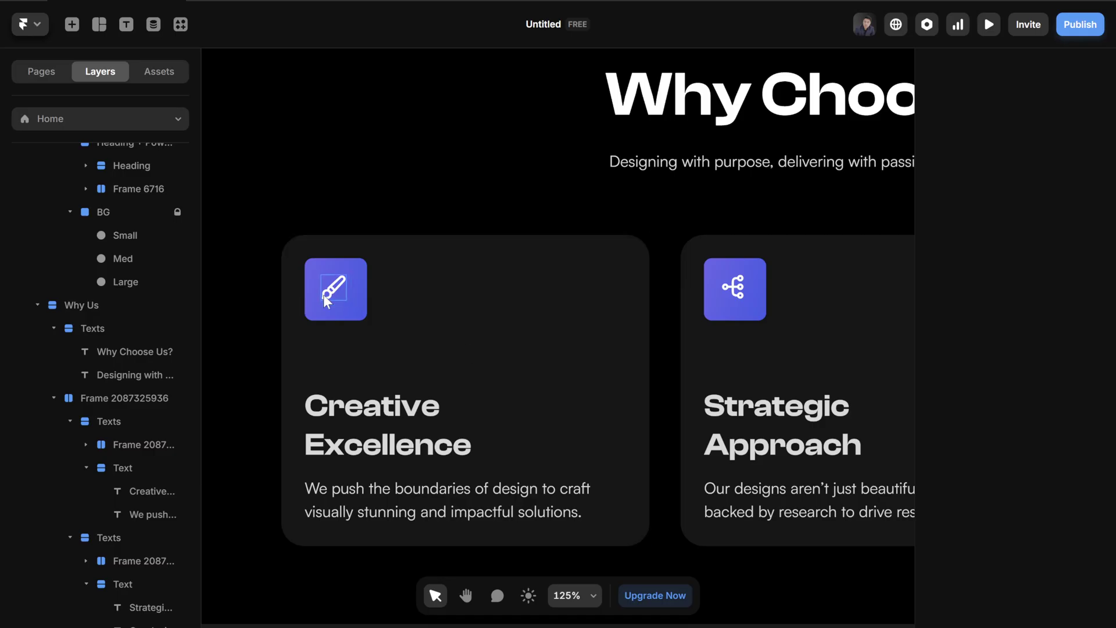
{"action": "scroll", "coordinate": [324, 295], "scroll_direction": "up", "scroll_amount": 5}
Align the brush icon to horizontal and vertical center inside its purple square
{"action": "left_click", "coordinate": [344, 273]}
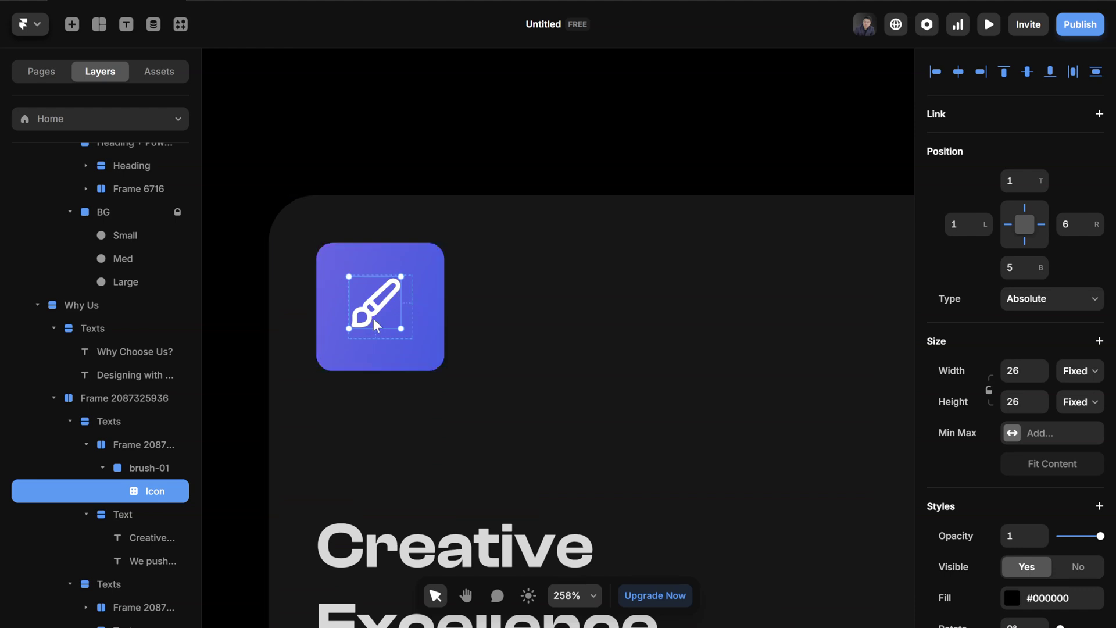
{"action": "scroll", "coordinate": [374, 316], "scroll_direction": "up", "scroll_amount": 3}
{"action": "scroll", "coordinate": [511, 262], "scroll_direction": "up", "scroll_amount": 2}
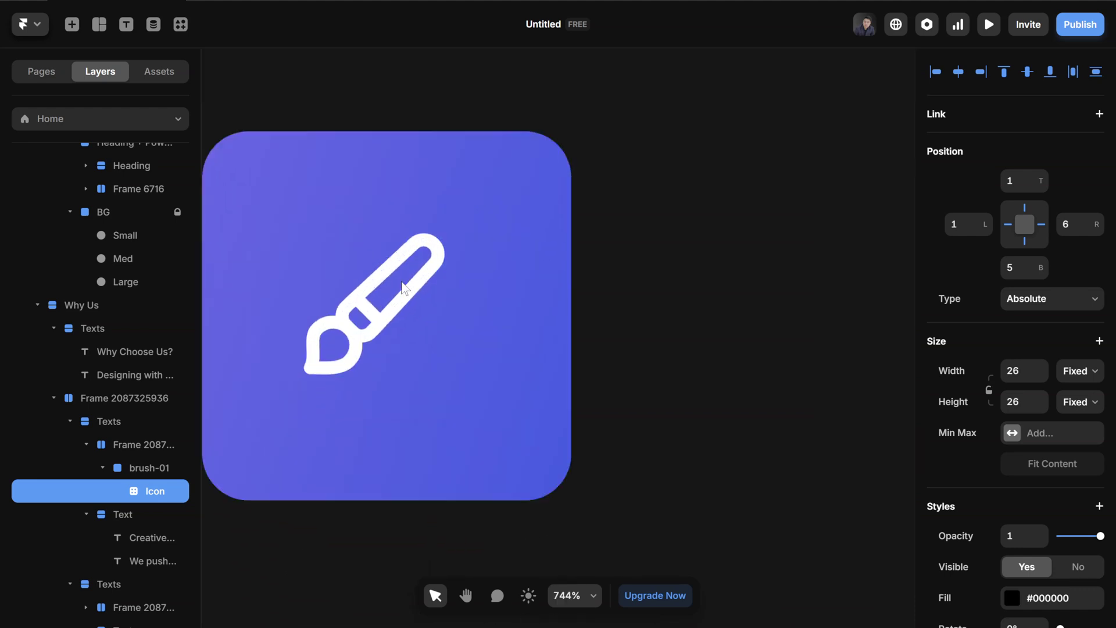
{"action": "scroll", "coordinate": [430, 242], "scroll_direction": "up", "scroll_amount": 2}
{"action": "scroll", "coordinate": [499, 416], "scroll_direction": "left", "scroll_amount": 2}
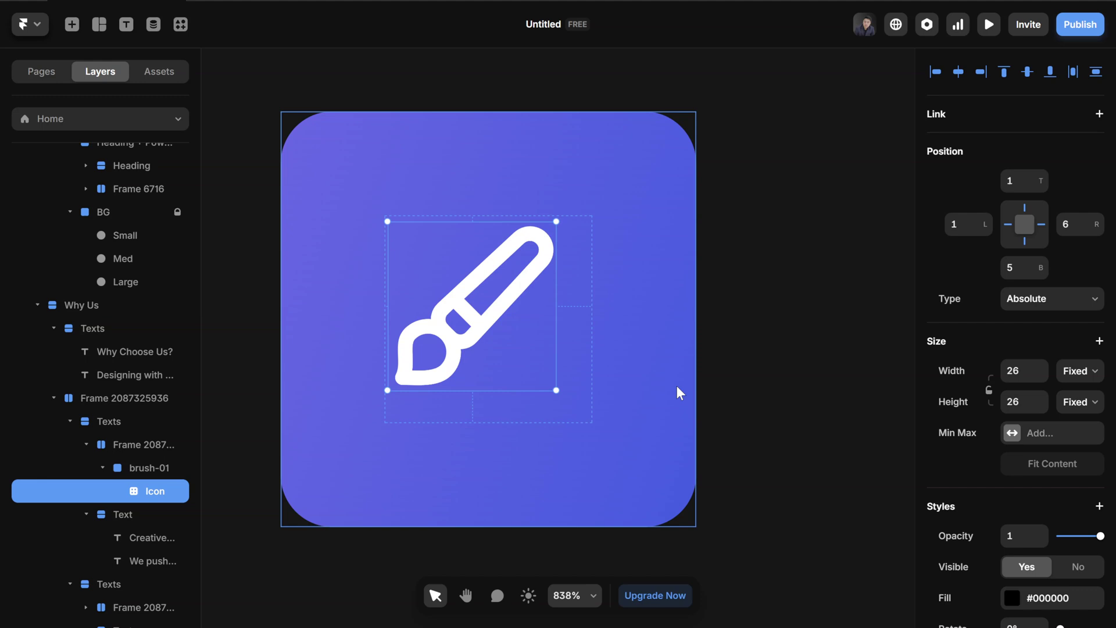
{"action": "left_click", "coordinate": [958, 71]}
{"action": "left_click", "coordinate": [1028, 74]}
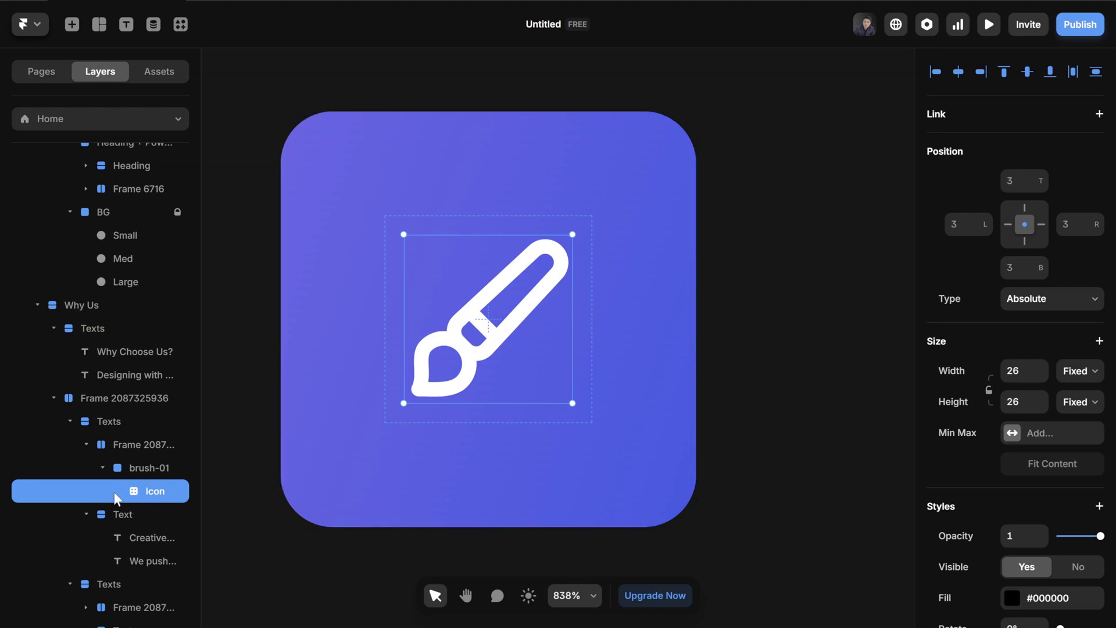
{"action": "scroll", "coordinate": [543, 466], "scroll_direction": "down", "scroll_amount": 3}
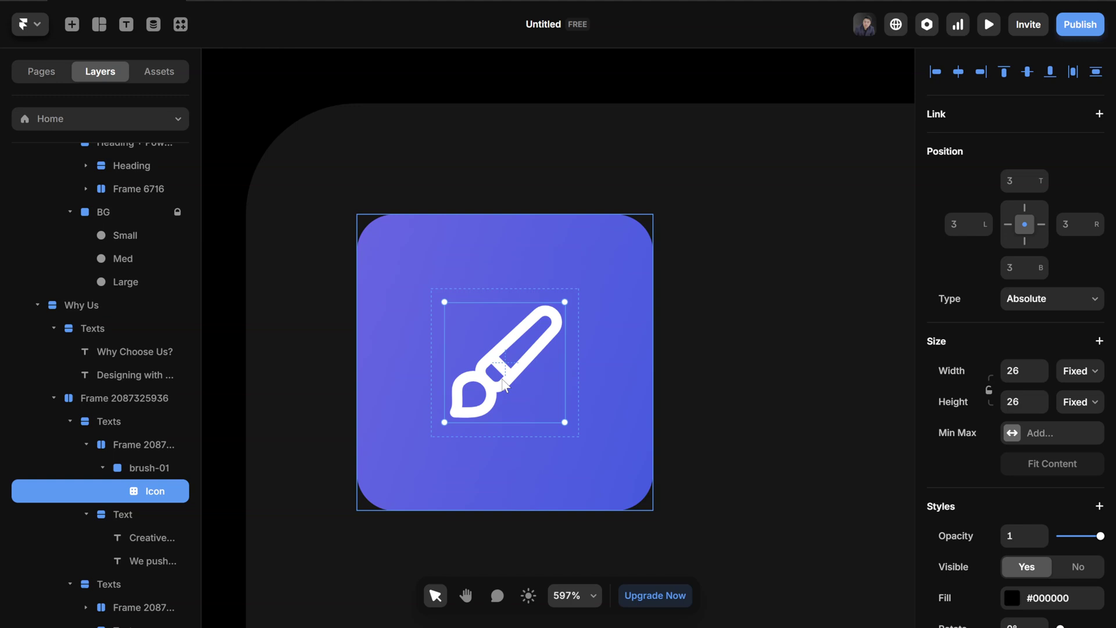
{"action": "key", "text": "Escape"}
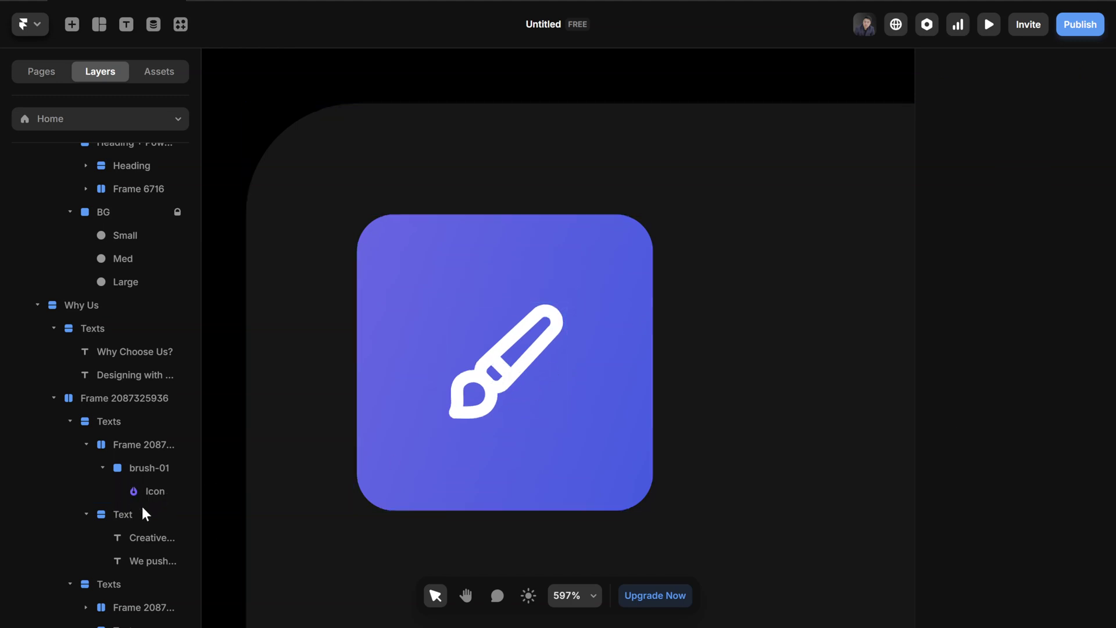
{"action": "double_click", "coordinate": [491, 377]}
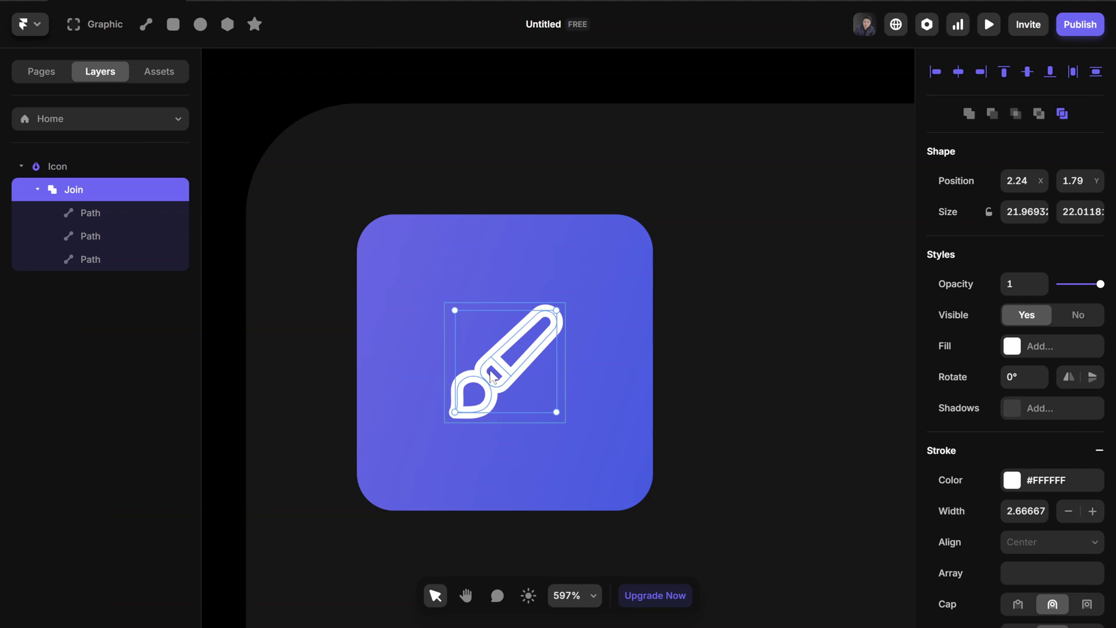
{"action": "left_click", "coordinate": [109, 210]}
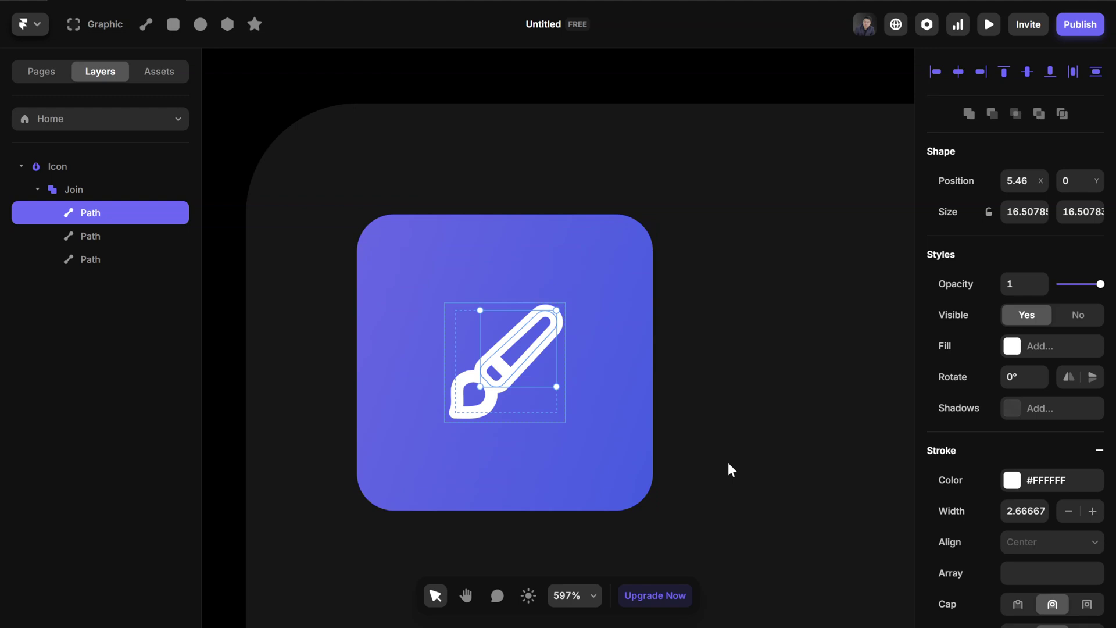
{"action": "scroll", "coordinate": [309, 402], "scroll_direction": "down", "scroll_amount": 2}
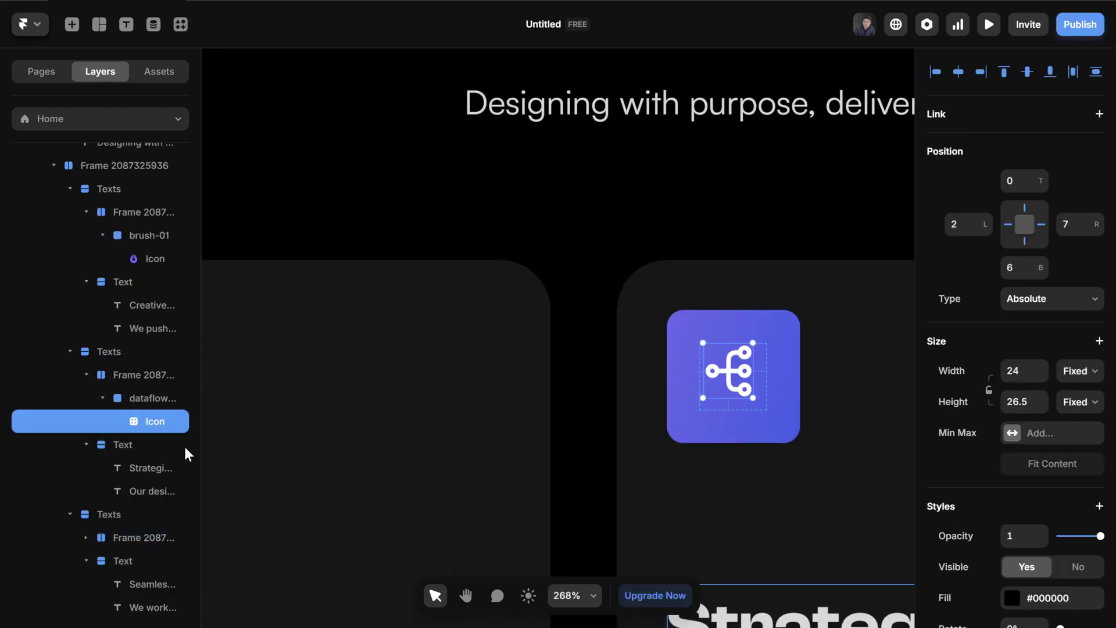
{"action": "scroll", "coordinate": [760, 394], "scroll_direction": "up", "scroll_amount": 2}
Align the dataflow icon to horizontal and vertical center, then check the Seamless card icon
{"action": "left_click", "coordinate": [960, 74]}
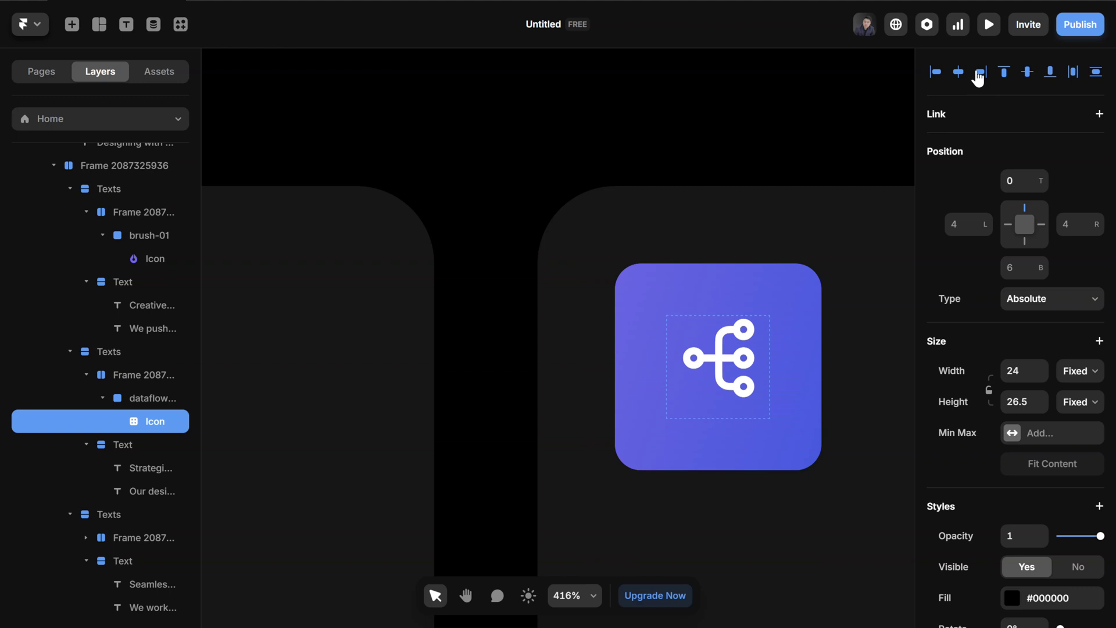
{"action": "left_click", "coordinate": [1027, 74]}
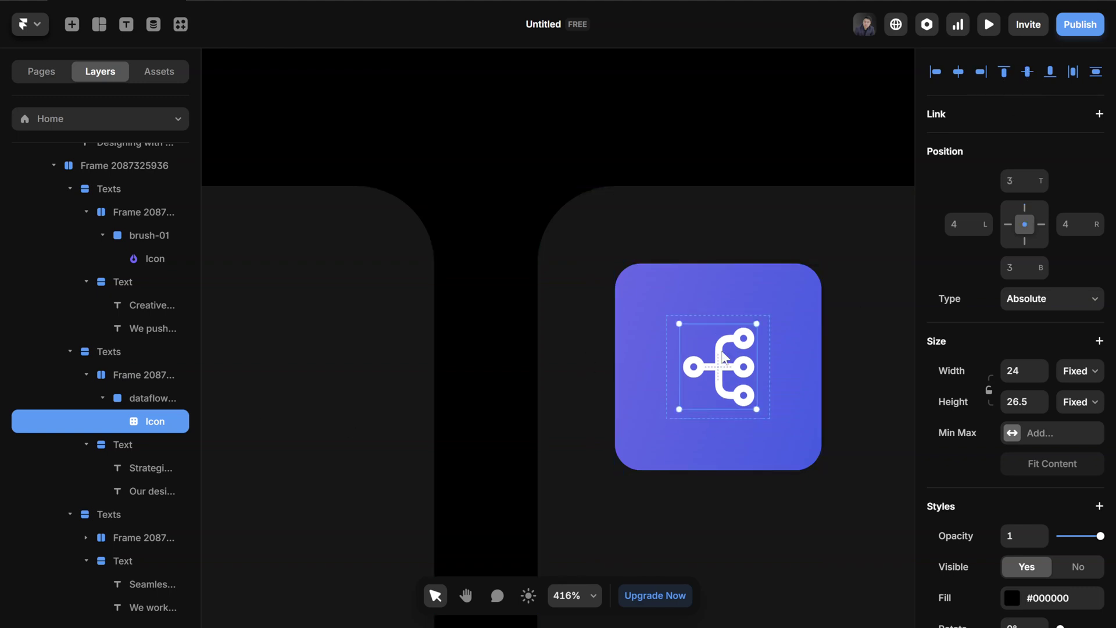
{"action": "key", "text": "Escape"}
{"action": "scroll", "coordinate": [442, 406], "scroll_direction": "down", "scroll_amount": 4}
{"action": "scroll", "coordinate": [442, 407], "scroll_direction": "down", "scroll_amount": 1}
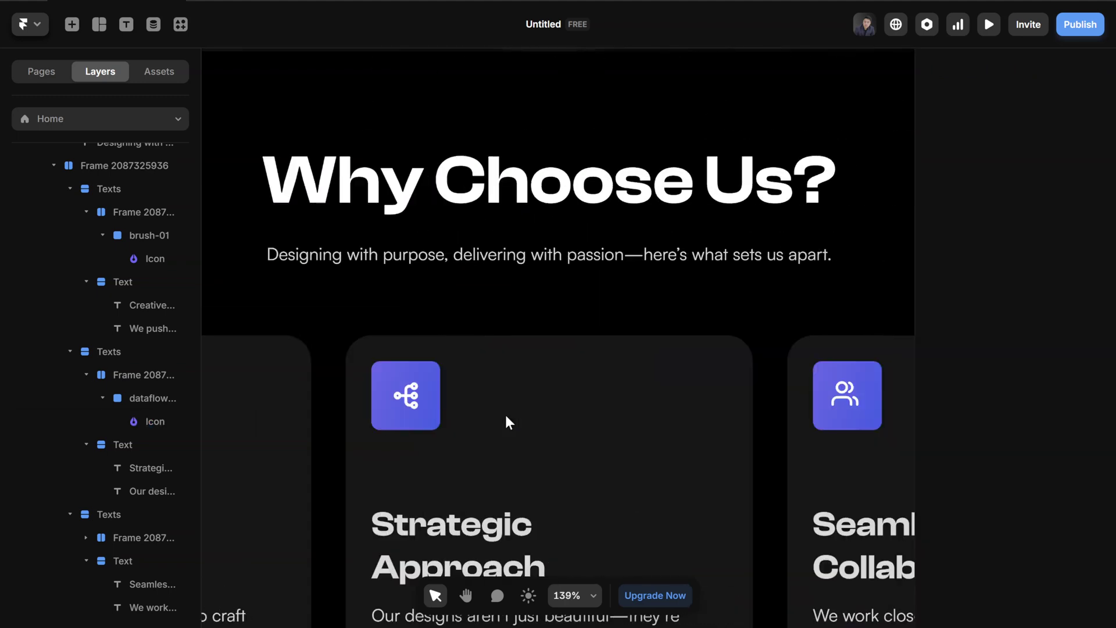
{"action": "scroll", "coordinate": [504, 412], "scroll_direction": "right", "scroll_amount": 2}
{"action": "scroll", "coordinate": [760, 412], "scroll_direction": "up", "scroll_amount": 3}
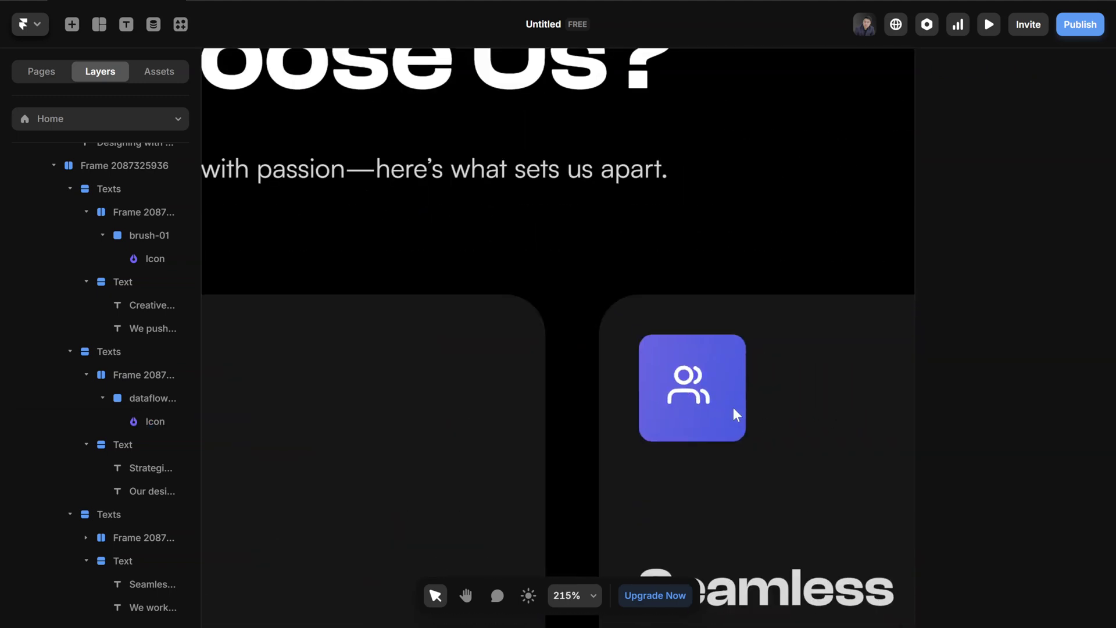
{"action": "double_click", "coordinate": [708, 384]}
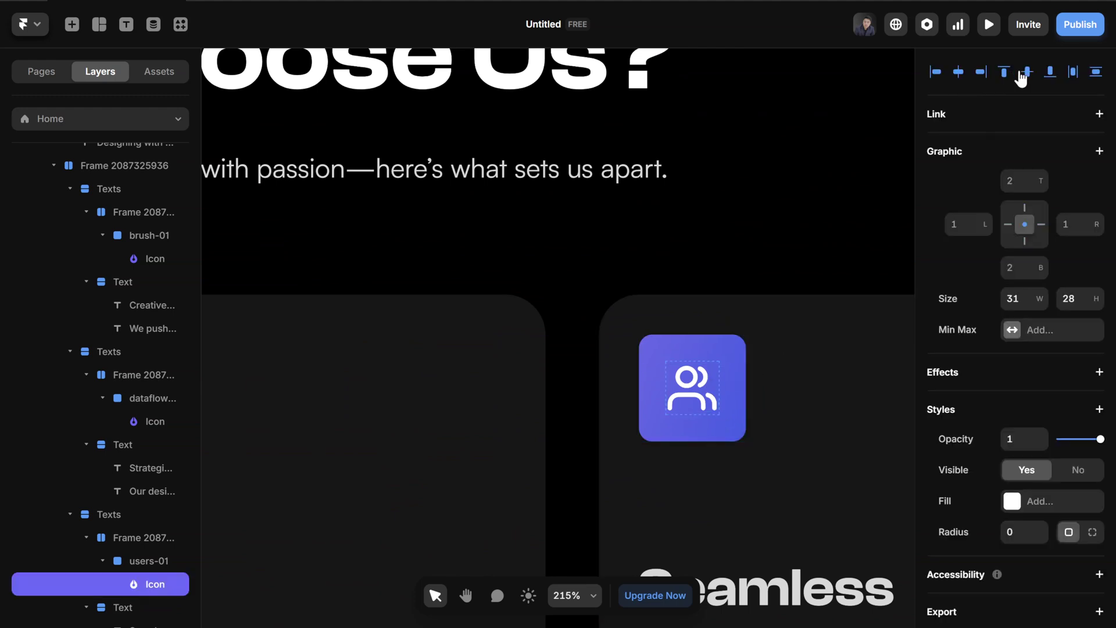
{"action": "left_click", "coordinate": [844, 169]}
{"action": "scroll", "coordinate": [553, 326], "scroll_direction": "down", "scroll_amount": 3}
{"action": "scroll", "coordinate": [555, 325], "scroll_direction": "down", "scroll_amount": 3}
{"action": "left_click", "coordinate": [848, 406]}
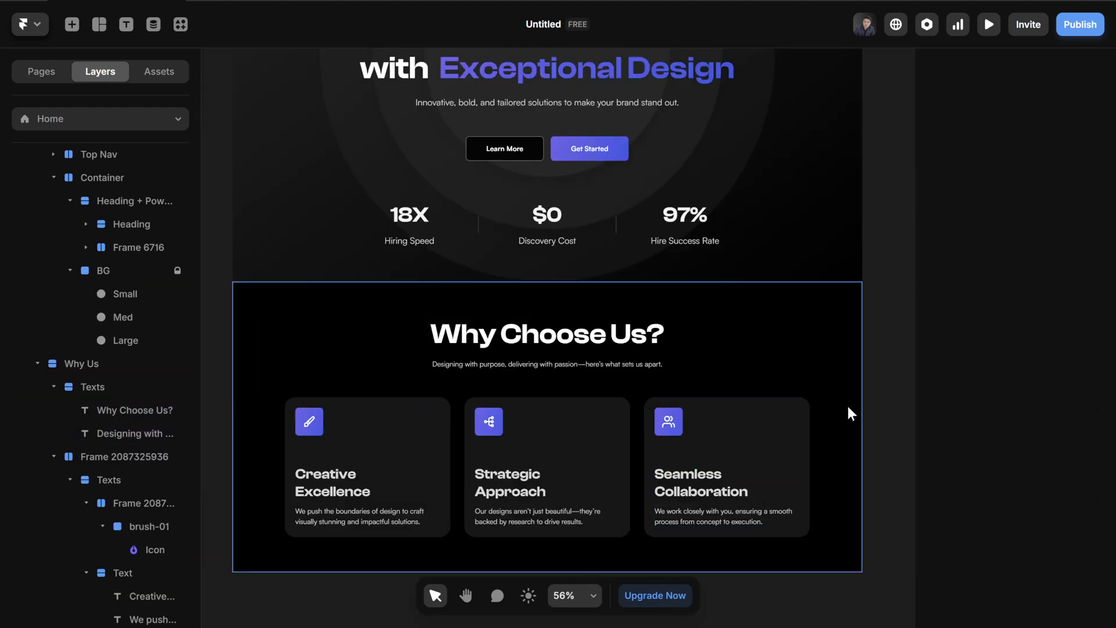
{"action": "scroll", "coordinate": [881, 480], "scroll_direction": "down", "scroll_amount": 2}
{"action": "scroll", "coordinate": [851, 498], "scroll_direction": "up", "scroll_amount": 2}
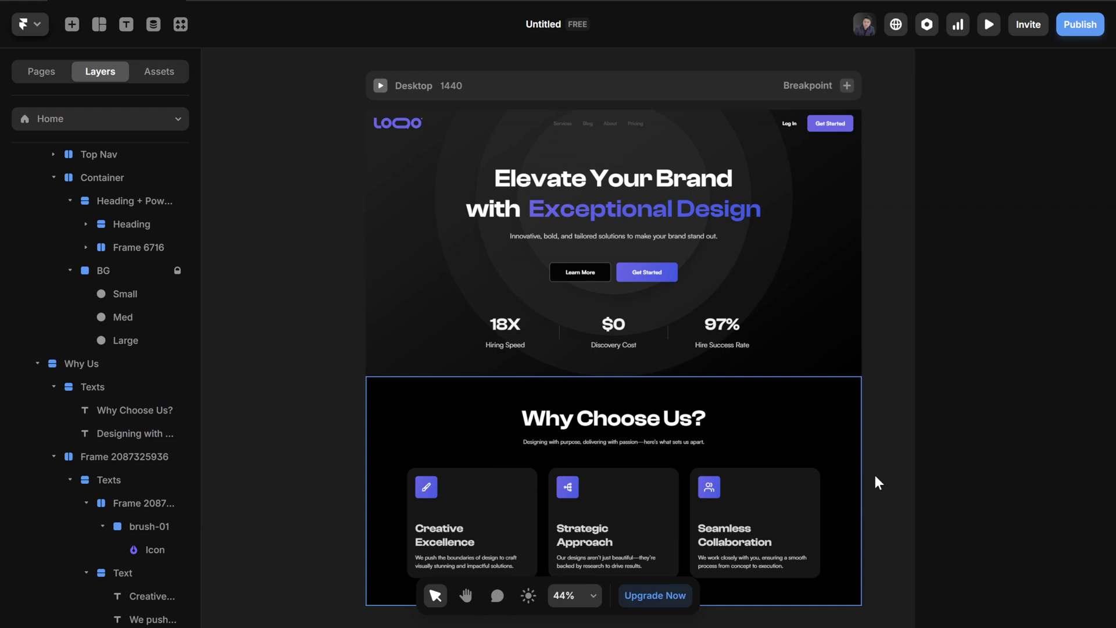
{"action": "scroll", "coordinate": [821, 496], "scroll_direction": "up", "scroll_amount": 1}
{"action": "scroll", "coordinate": [822, 500], "scroll_direction": "down", "scroll_amount": 2}
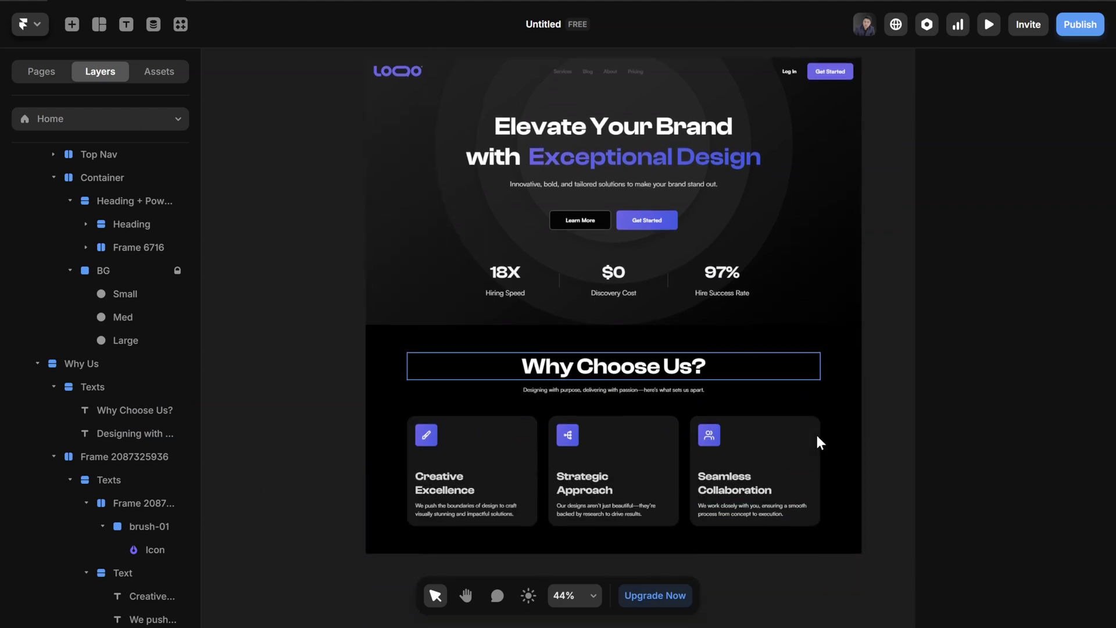
{"action": "scroll", "coordinate": [818, 443], "scroll_direction": "up", "scroll_amount": 1}
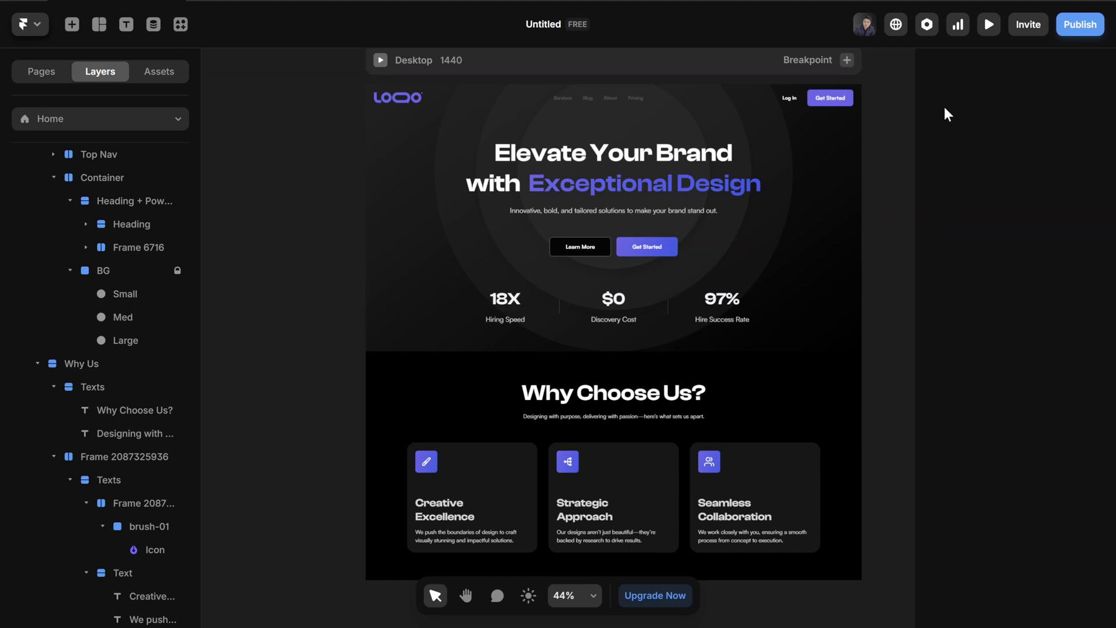
Publish the site to fluid-travel-956542.framer.app and view it live in the browser
{"action": "left_click", "coordinate": [1091, 26]}
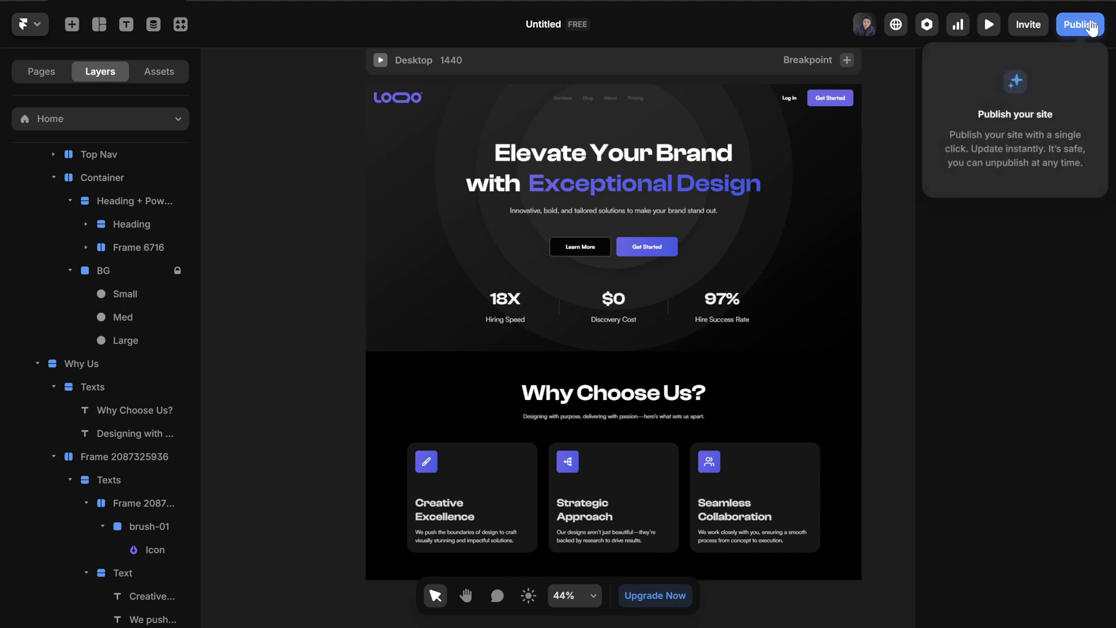
{"action": "left_click", "coordinate": [1091, 26]}
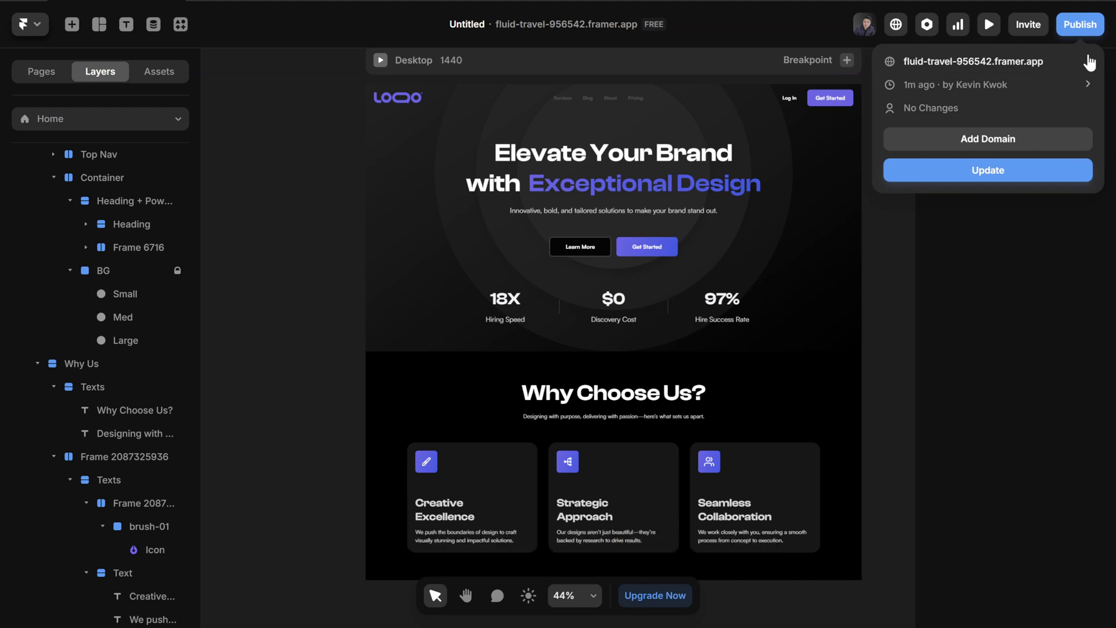
{"action": "left_click", "coordinate": [1015, 69]}
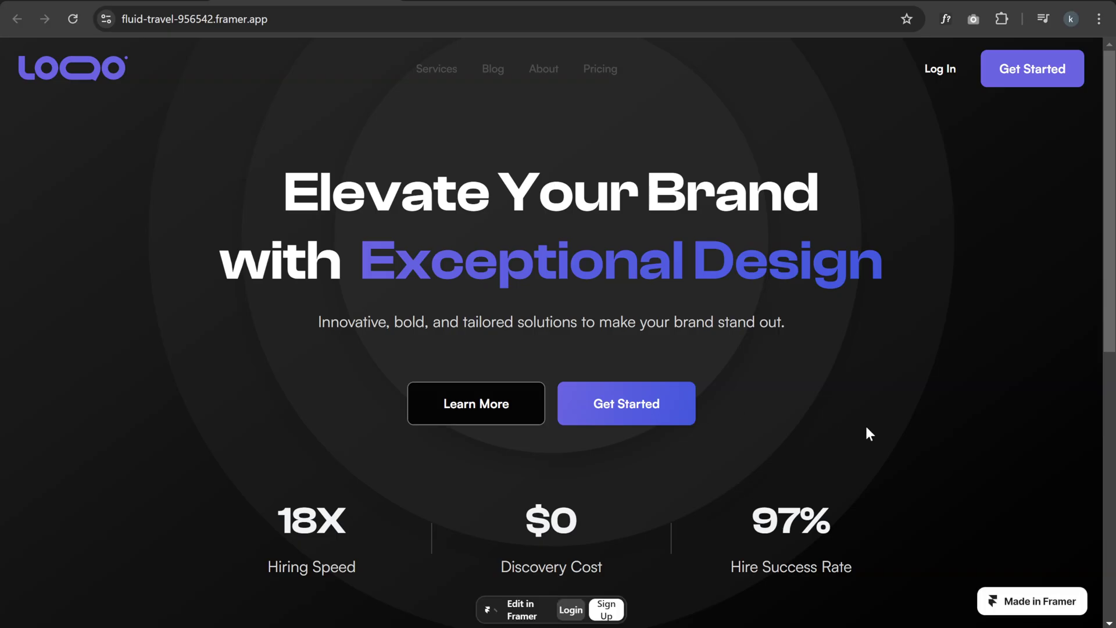
{"action": "scroll", "coordinate": [866, 433], "scroll_direction": "down", "scroll_amount": 4}
{"action": "scroll", "coordinate": [866, 434], "scroll_direction": "down", "scroll_amount": 2}
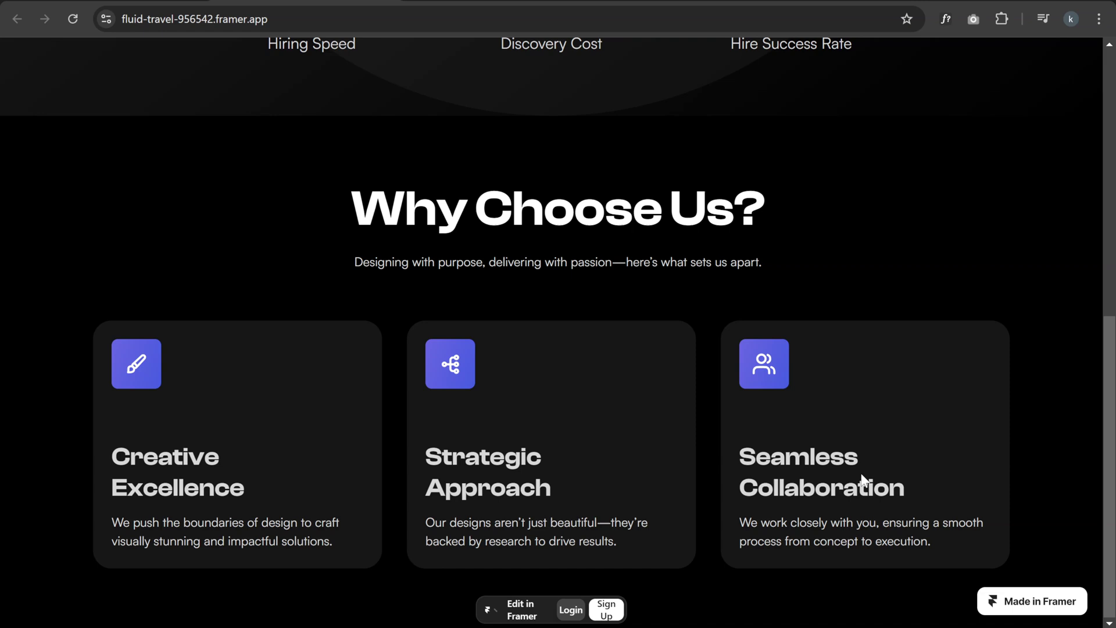
{"action": "scroll", "coordinate": [862, 480], "scroll_direction": "up", "scroll_amount": 4}
{"action": "scroll", "coordinate": [919, 381], "scroll_direction": "up", "scroll_amount": 2}
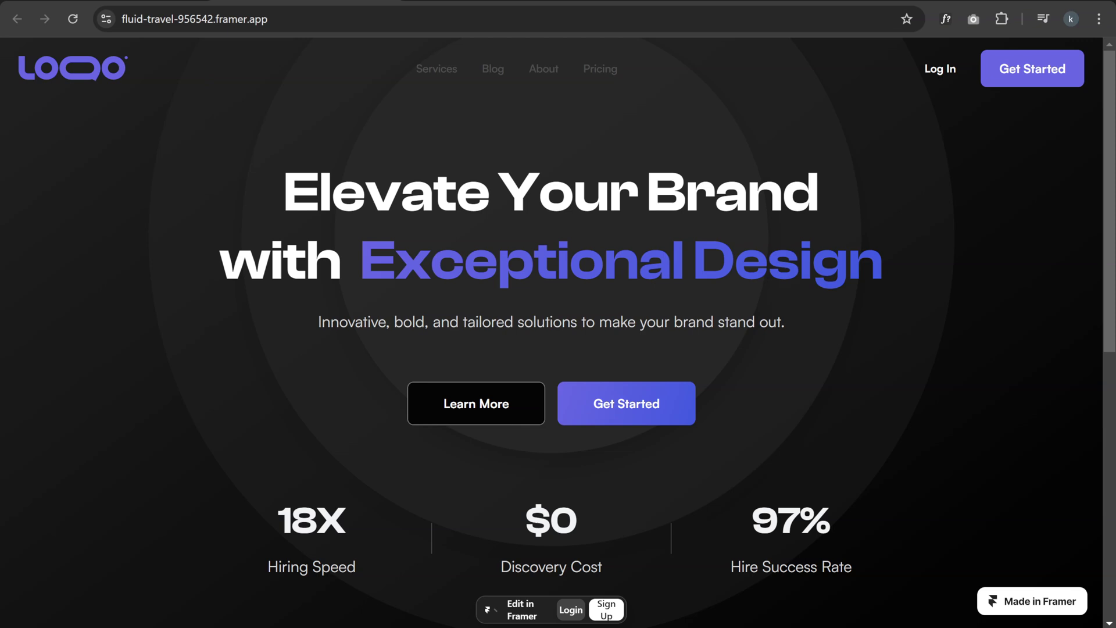
{"action": "scroll", "coordinate": [617, 475], "scroll_direction": "down", "scroll_amount": 6}
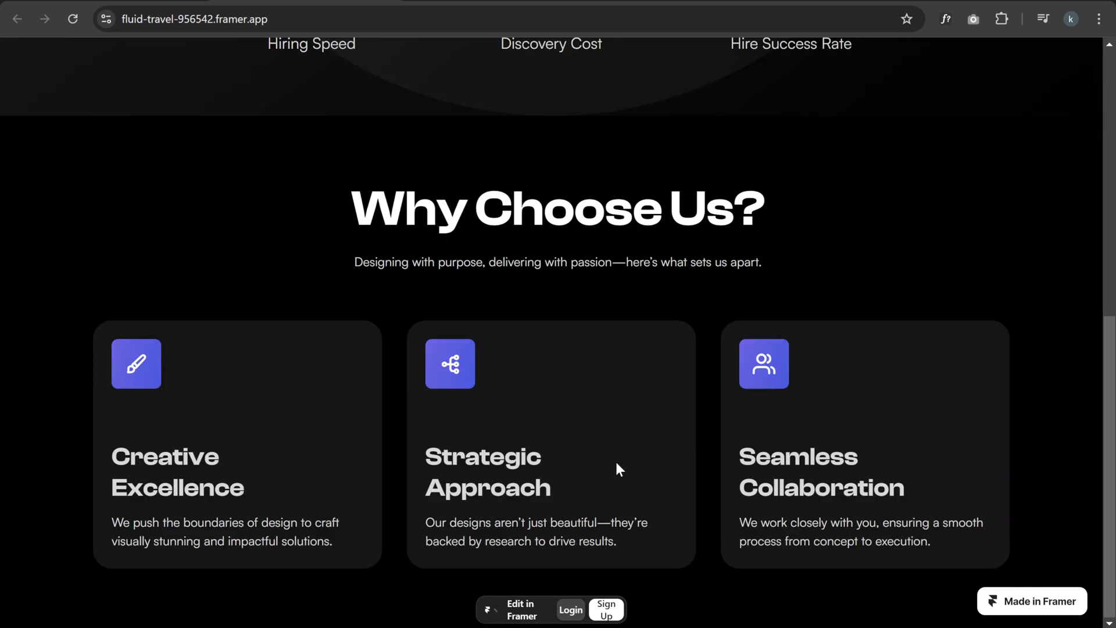
{"action": "scroll", "coordinate": [661, 494], "scroll_direction": "up", "scroll_amount": 6}
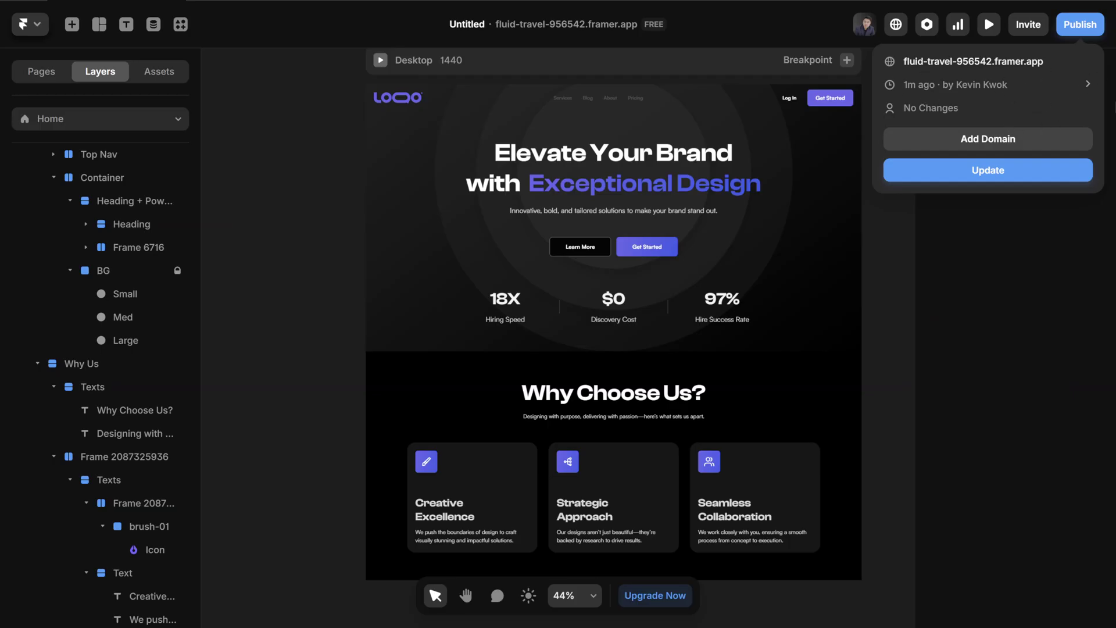
Reach the Domains page of Site Settings from the main menu
{"action": "left_click", "coordinate": [38, 20]}
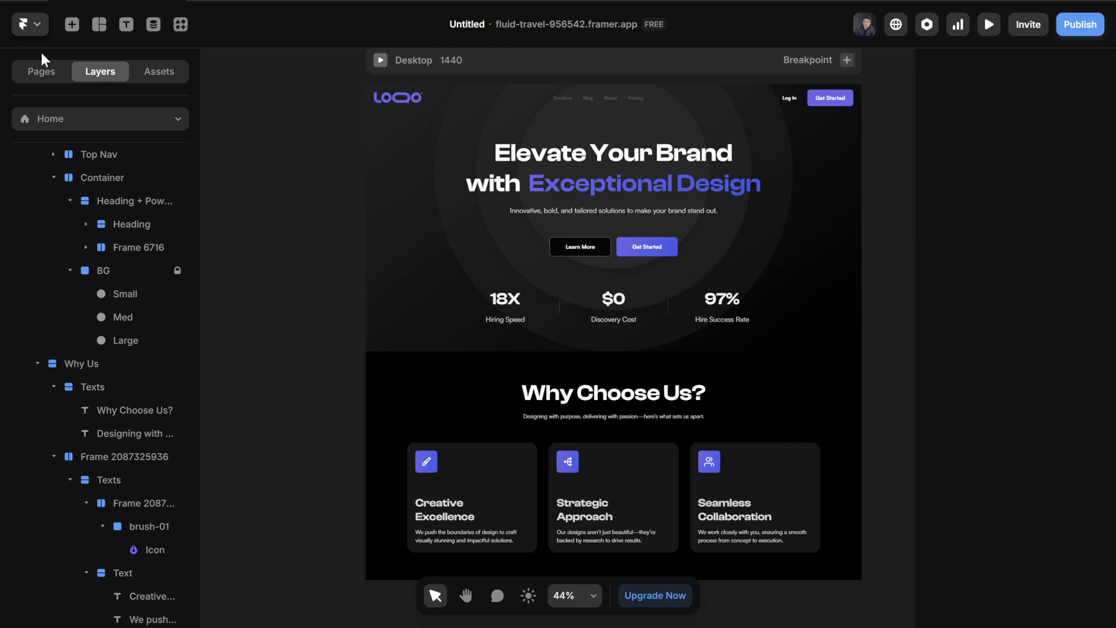
{"action": "left_click", "coordinate": [35, 27]}
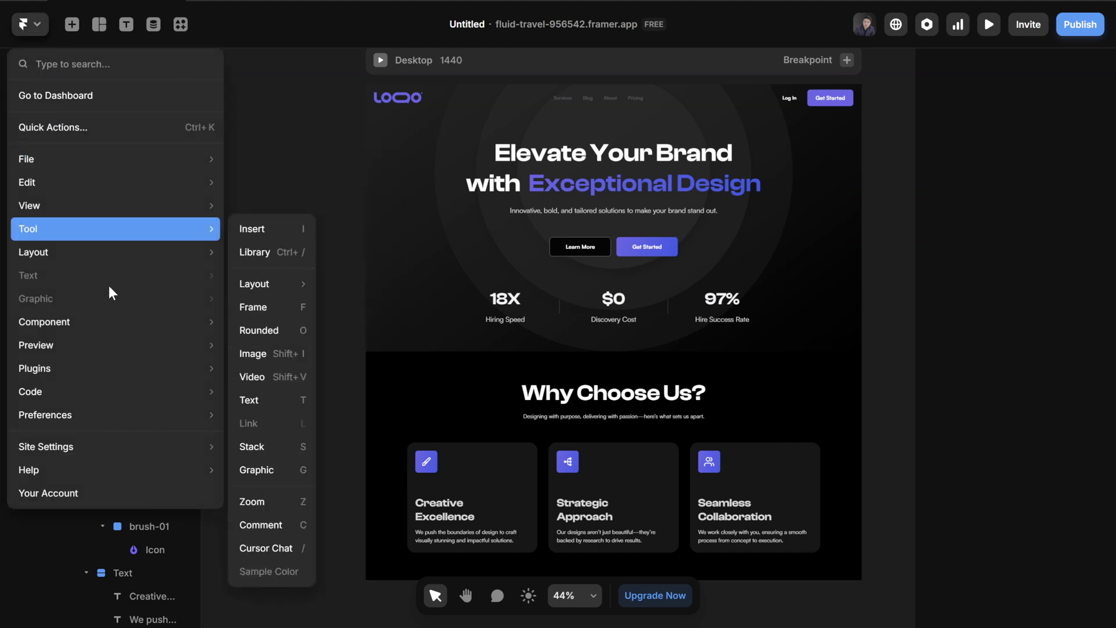
{"action": "mouse_move", "coordinate": [46, 447]}
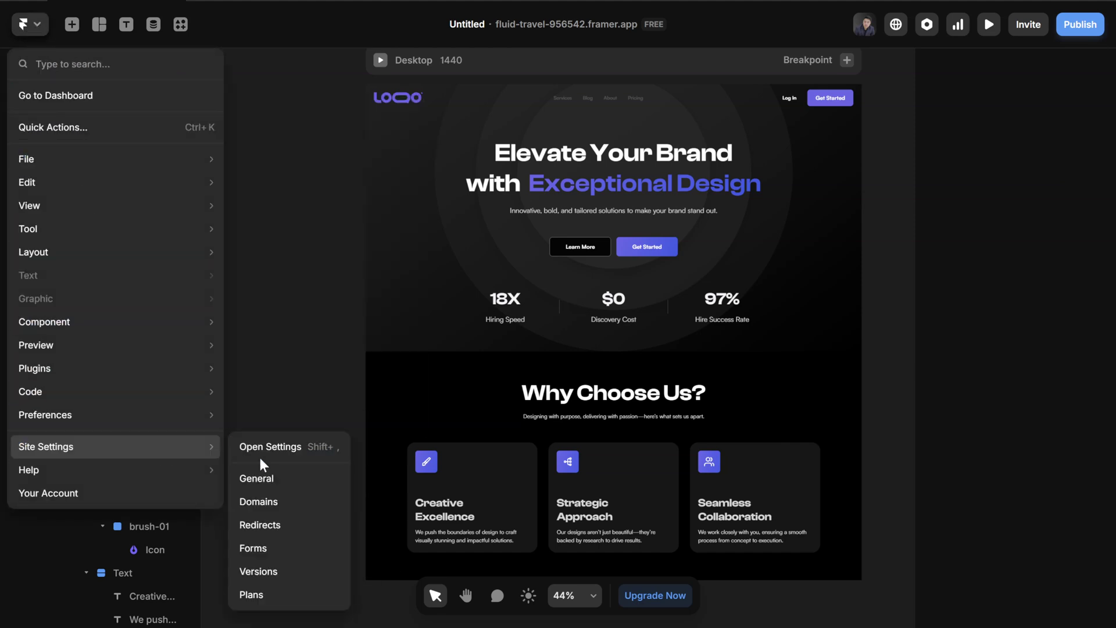
{"action": "left_click", "coordinate": [306, 504]}
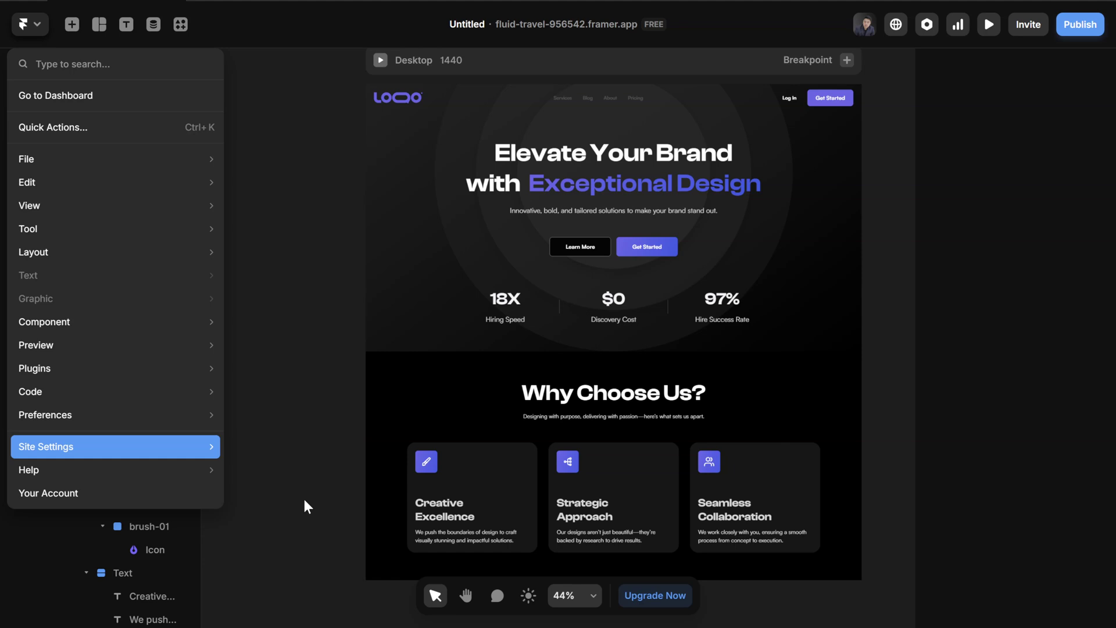
{"action": "scroll", "coordinate": [738, 449], "scroll_direction": "down", "scroll_amount": 2}
{"action": "scroll", "coordinate": [1025, 506], "scroll_direction": "up", "scroll_amount": 1}
{"action": "scroll", "coordinate": [1025, 507], "scroll_direction": "up", "scroll_amount": 1}
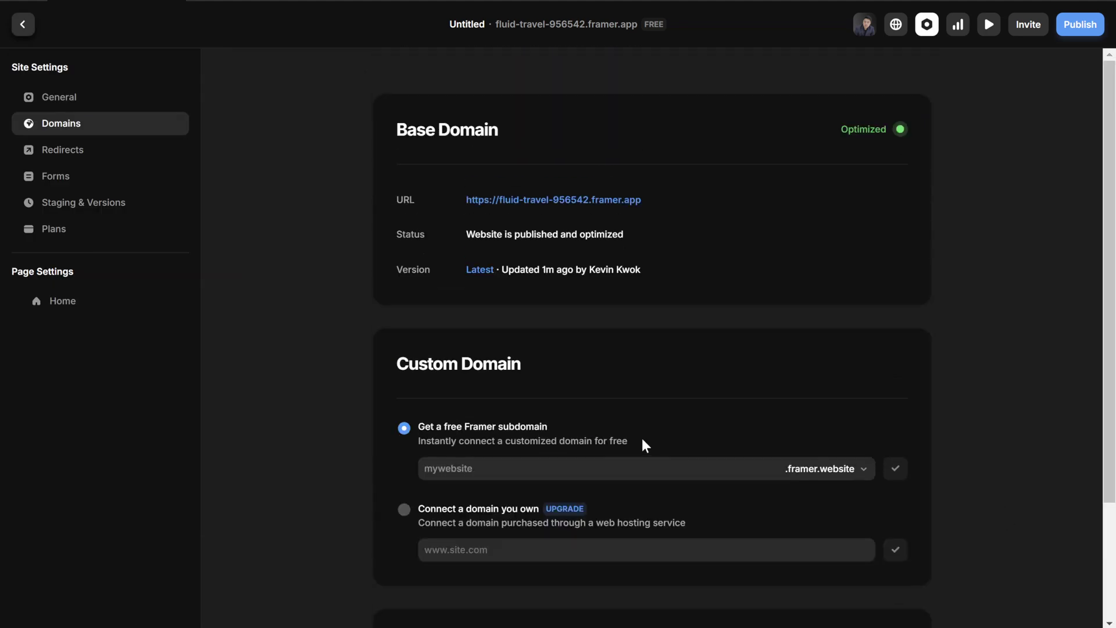
{"action": "scroll", "coordinate": [768, 502], "scroll_direction": "down", "scroll_amount": 1}
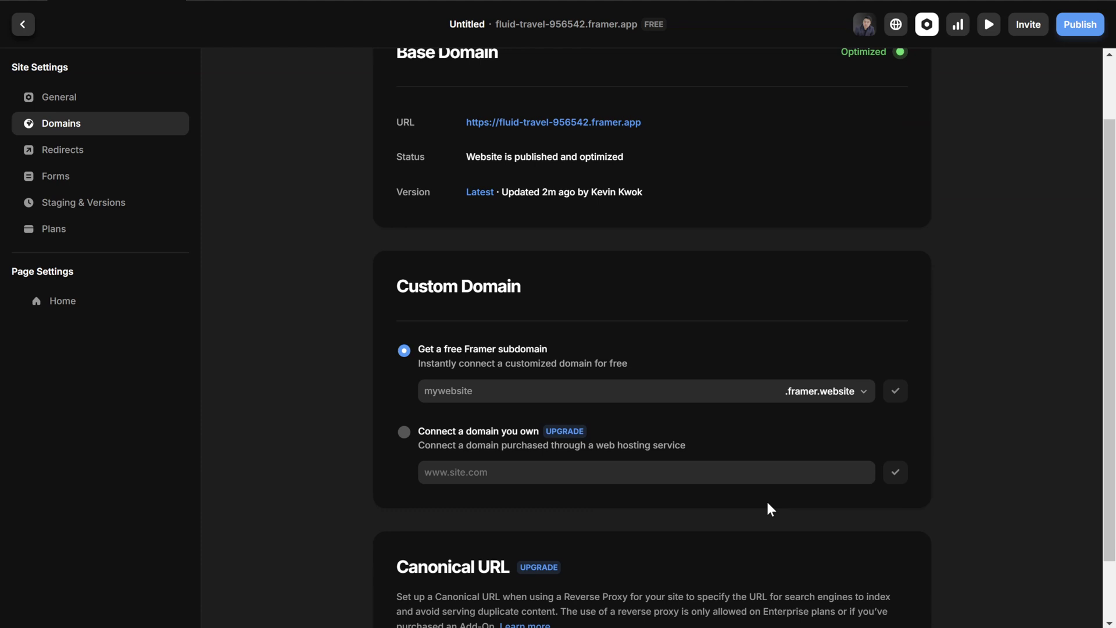
Connect the free subdomain designagencyabc.framer.website and load that address live
{"action": "left_click", "coordinate": [799, 393]}
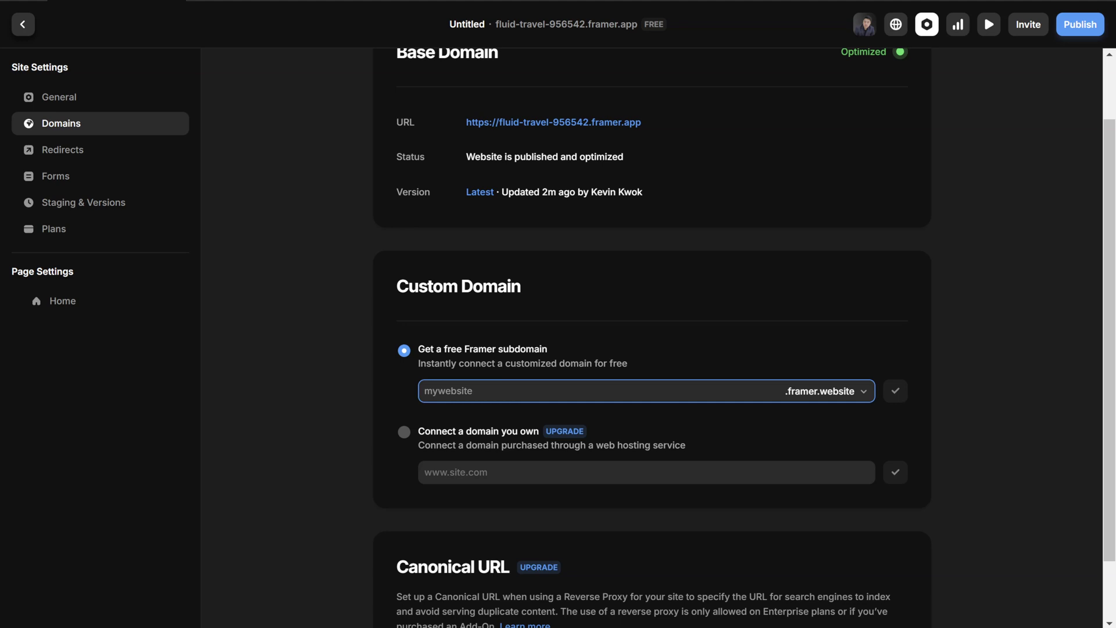
{"action": "type", "text": "dei"}
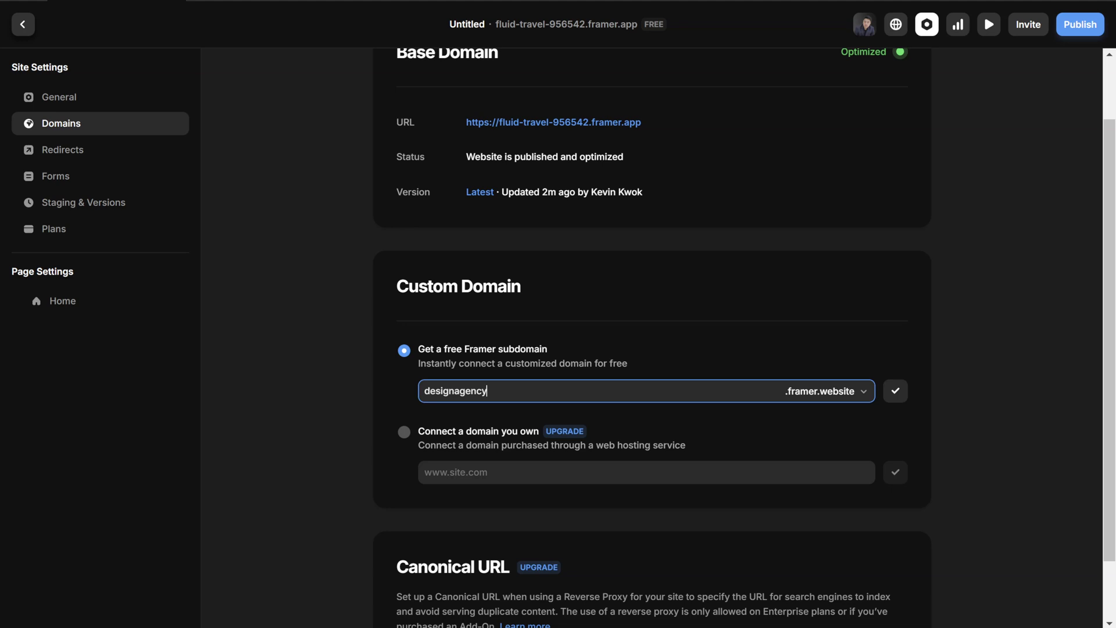
{"action": "left_click", "coordinate": [895, 391]}
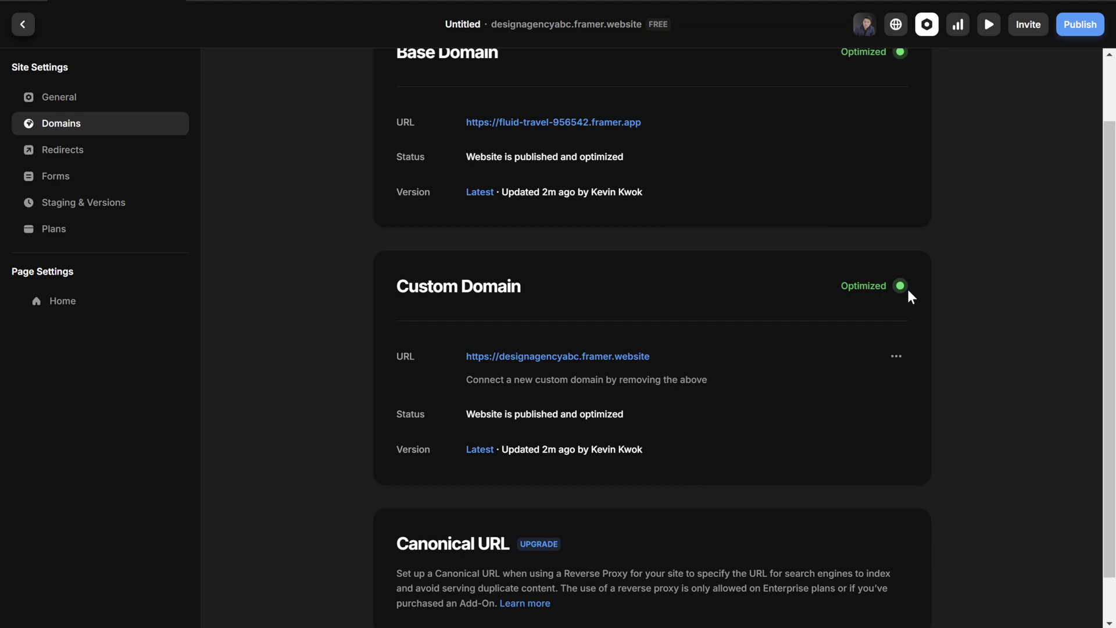
{"action": "scroll", "coordinate": [1006, 270], "scroll_direction": "up", "scroll_amount": 2}
{"action": "scroll", "coordinate": [942, 515], "scroll_direction": "down", "scroll_amount": 2}
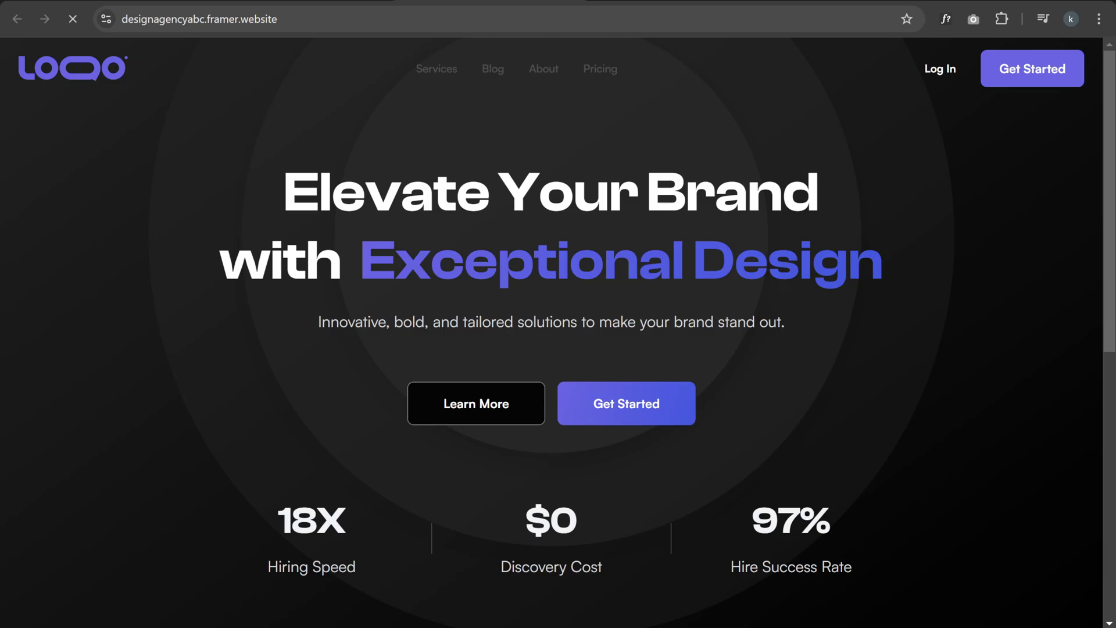
{"action": "left_click", "coordinate": [393, 18]}
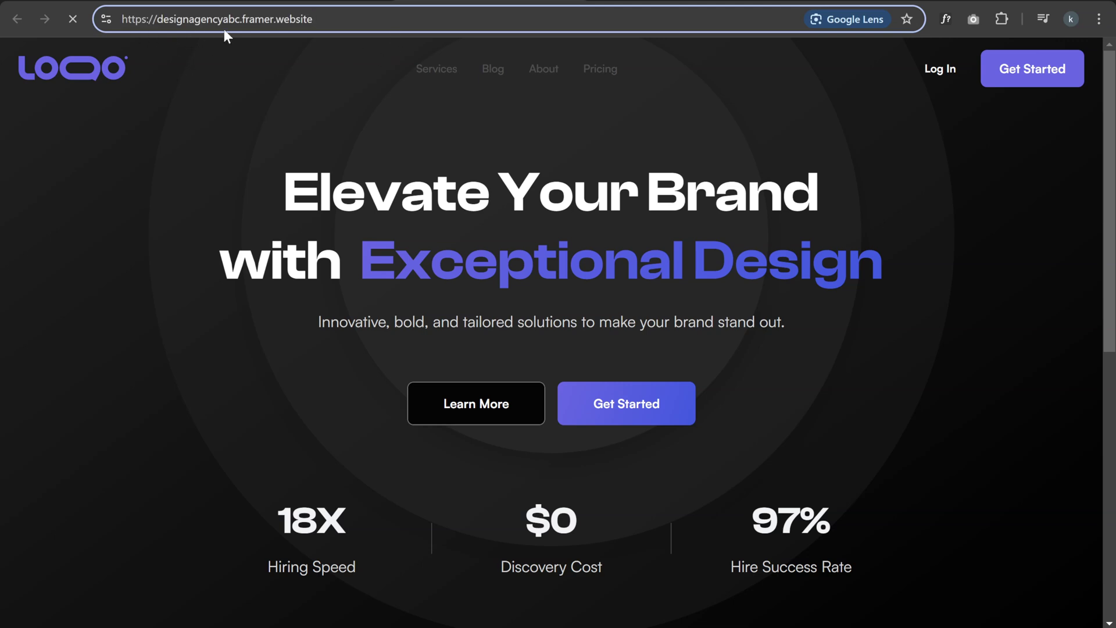
{"action": "scroll", "coordinate": [858, 399], "scroll_direction": "down", "scroll_amount": 4}
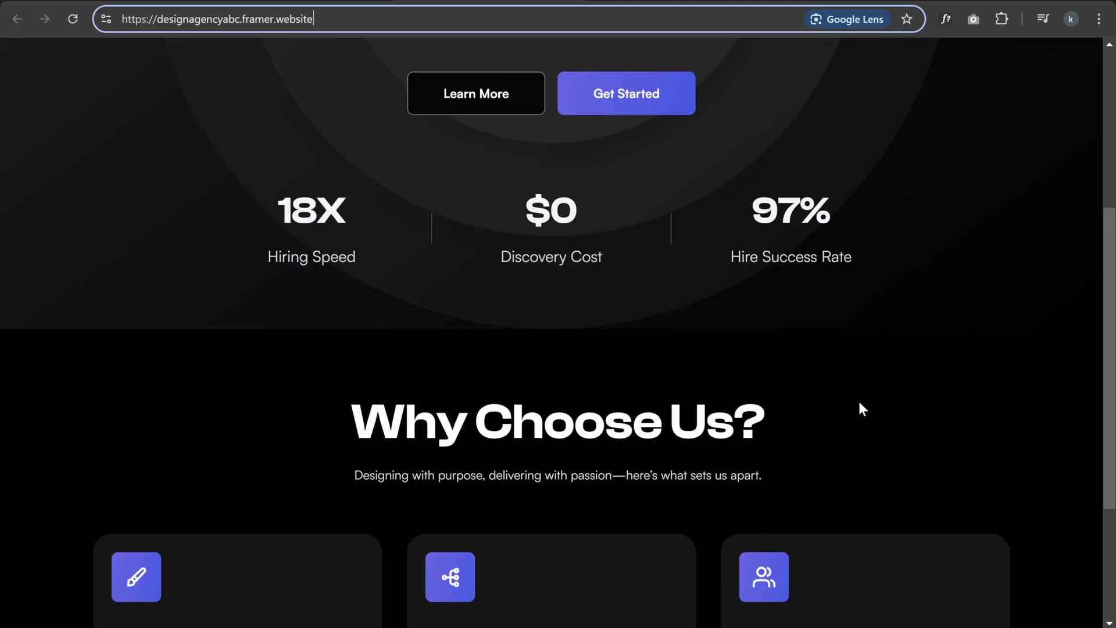
{"action": "scroll", "coordinate": [881, 429], "scroll_direction": "up", "scroll_amount": 4}
{"action": "scroll", "coordinate": [792, 426], "scroll_direction": "down", "scroll_amount": 5}
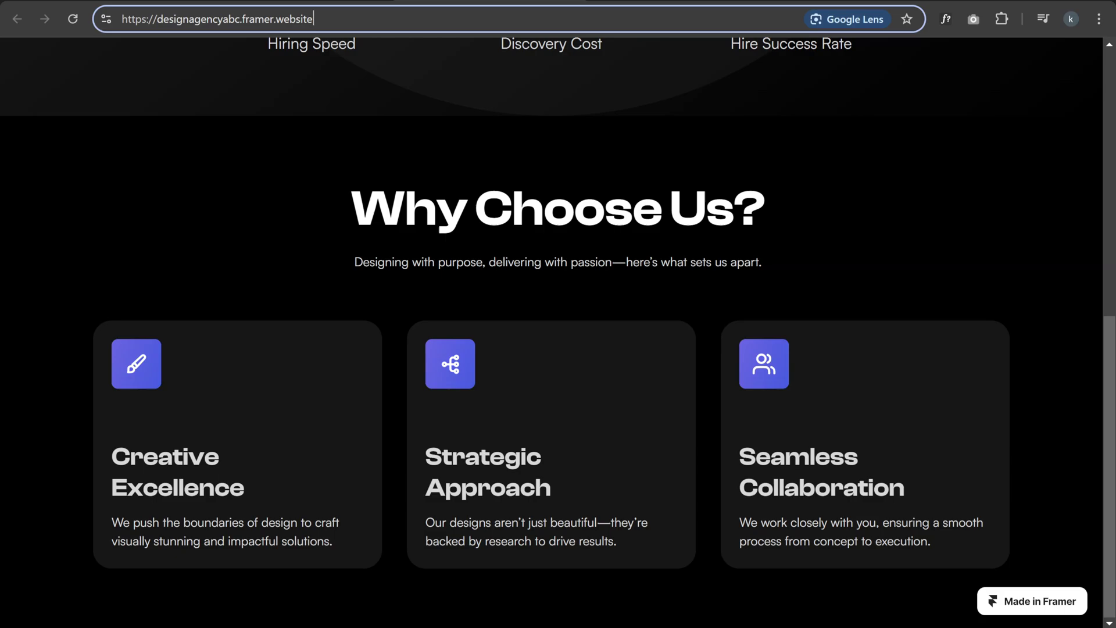
{"action": "scroll", "coordinate": [793, 425], "scroll_direction": "up", "scroll_amount": 5}
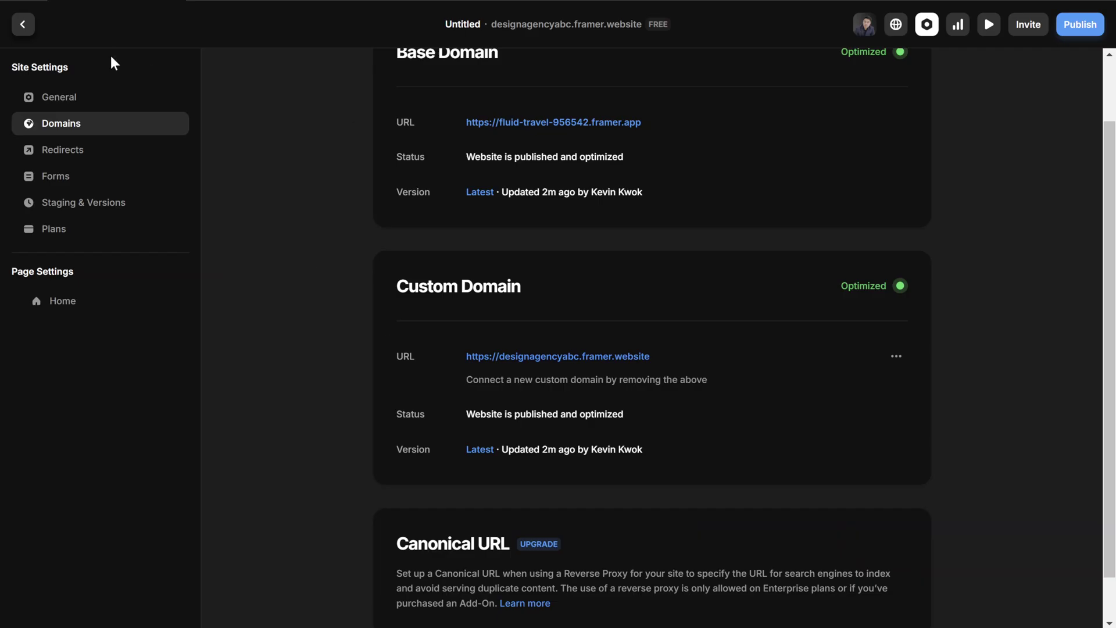
Return to the canvas and select the Top Nav behind the overlapping background circle
{"action": "left_click", "coordinate": [22, 23]}
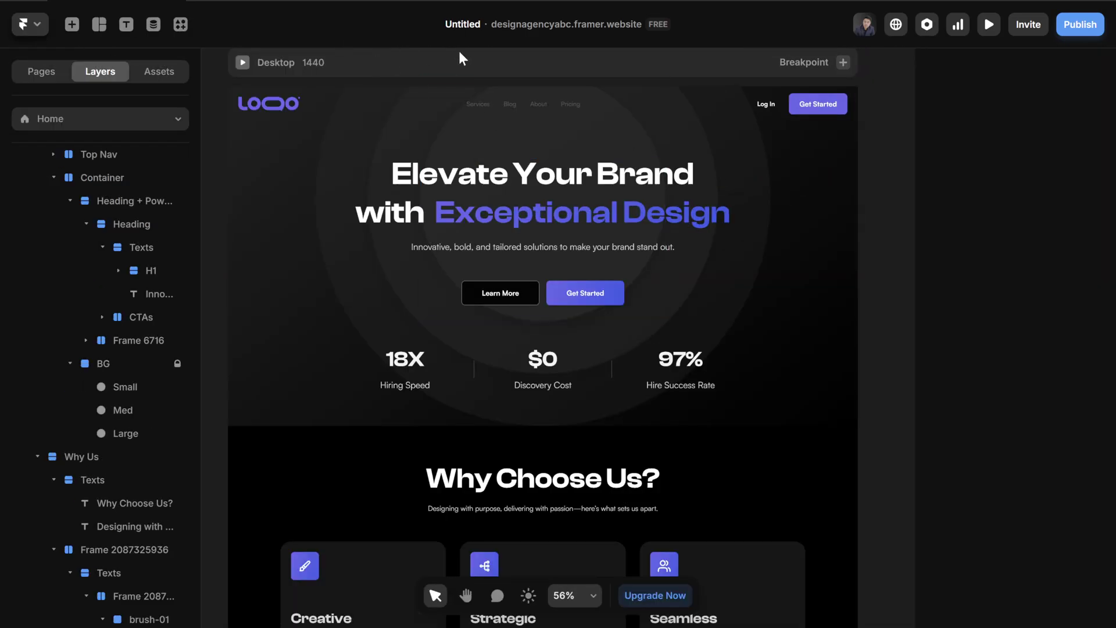
{"action": "scroll", "coordinate": [470, 64], "scroll_direction": "up", "scroll_amount": 3}
{"action": "scroll", "coordinate": [509, 147], "scroll_direction": "up", "scroll_amount": 3}
{"action": "left_click", "coordinate": [470, 158]}
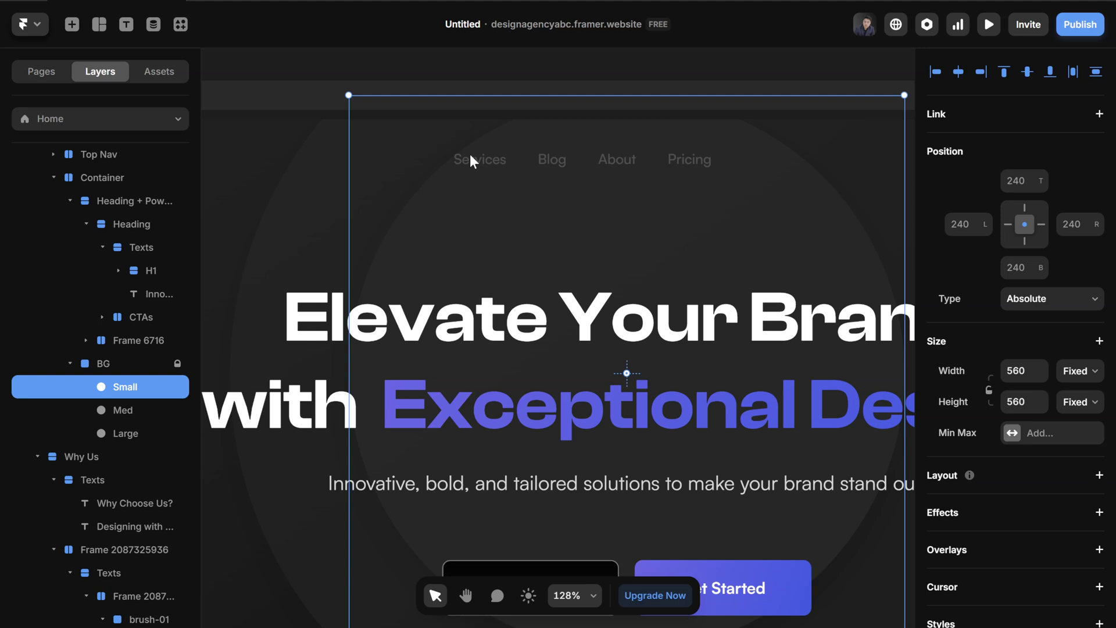
{"action": "scroll", "coordinate": [543, 239], "scroll_direction": "down", "scroll_amount": 1}
{"action": "scroll", "coordinate": [760, 249], "scroll_direction": "down", "scroll_amount": 2}
{"action": "scroll", "coordinate": [338, 137], "scroll_direction": "down", "scroll_amount": 2}
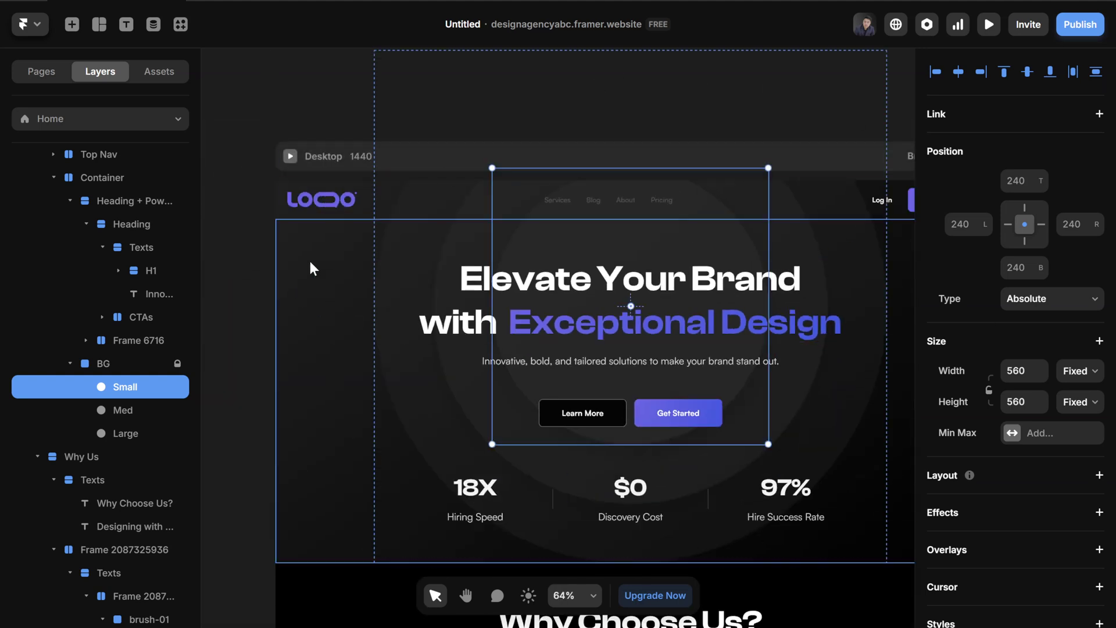
{"action": "left_click", "coordinate": [553, 204]}
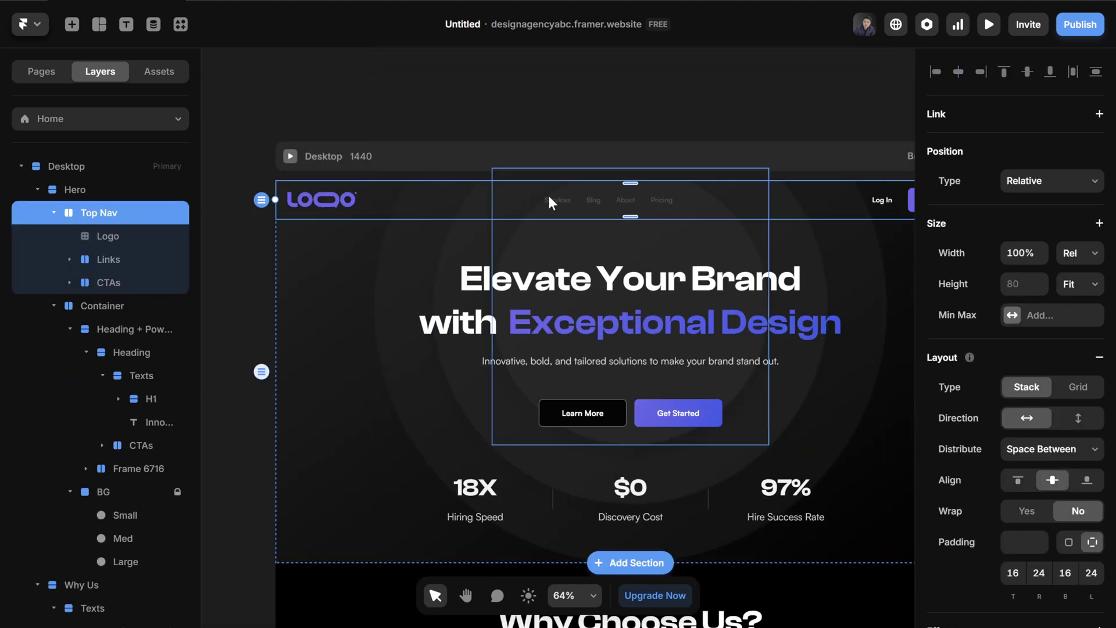
{"action": "scroll", "coordinate": [523, 188], "scroll_direction": "up", "scroll_amount": 2}
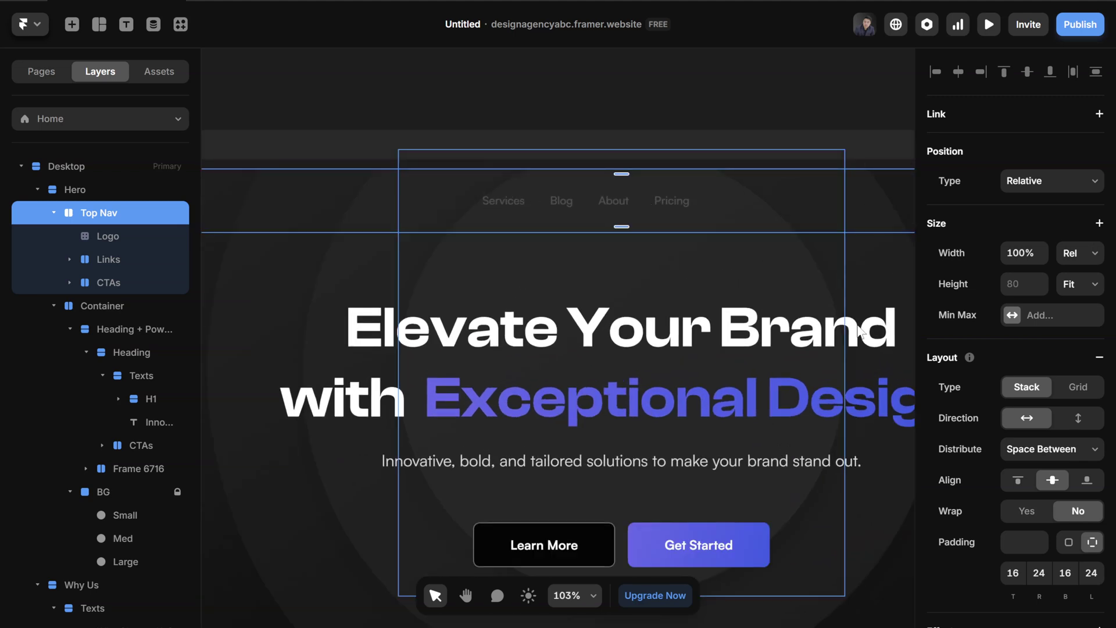
{"action": "scroll", "coordinate": [610, 350], "scroll_direction": "down", "scroll_amount": 2}
{"action": "scroll", "coordinate": [611, 347], "scroll_direction": "down", "scroll_amount": 1}
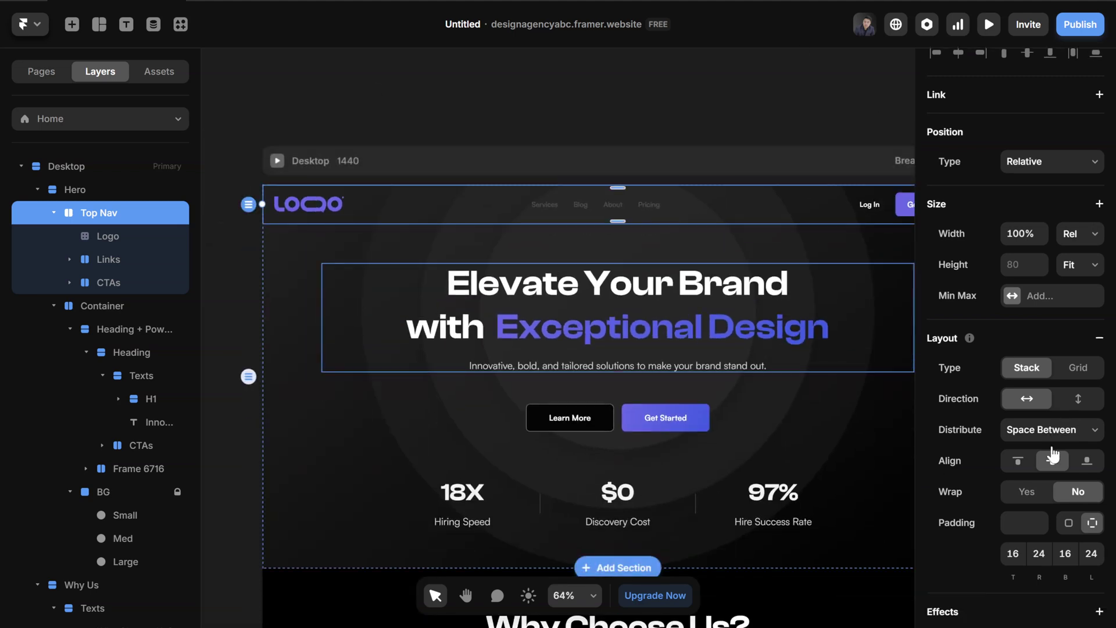
{"action": "scroll", "coordinate": [1050, 451], "scroll_direction": "down", "scroll_amount": 3}
{"action": "scroll", "coordinate": [1037, 456], "scroll_direction": "down", "scroll_amount": 3}
{"action": "scroll", "coordinate": [1038, 458], "scroll_direction": "down", "scroll_amount": 3}
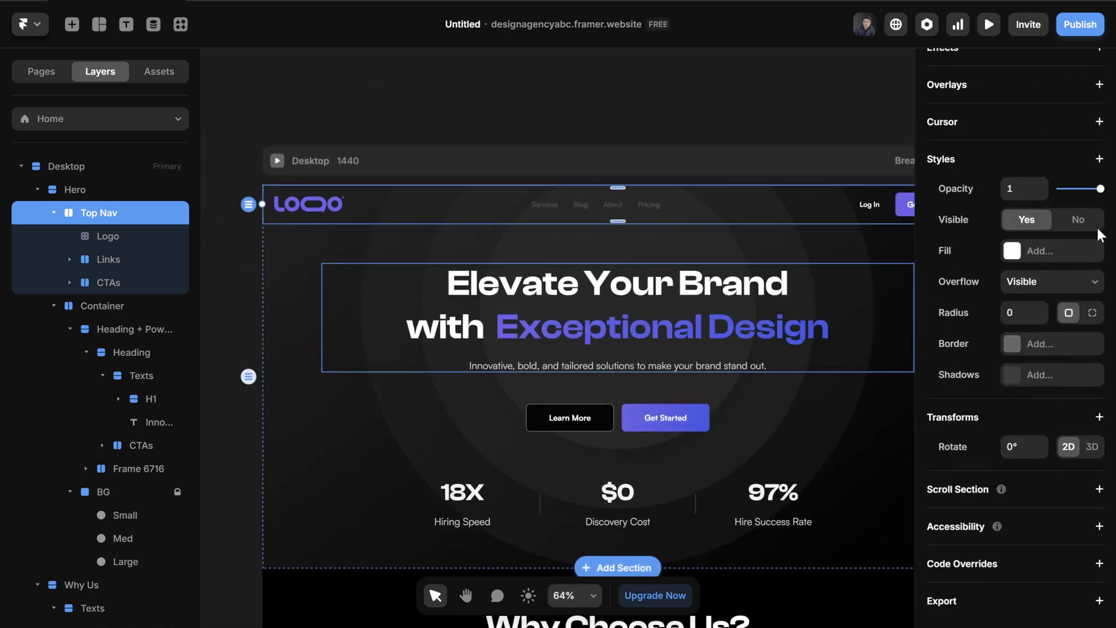
Add a Z Index style of 3 to the Top Nav so its links sit above the circles
{"action": "left_click", "coordinate": [1098, 159]}
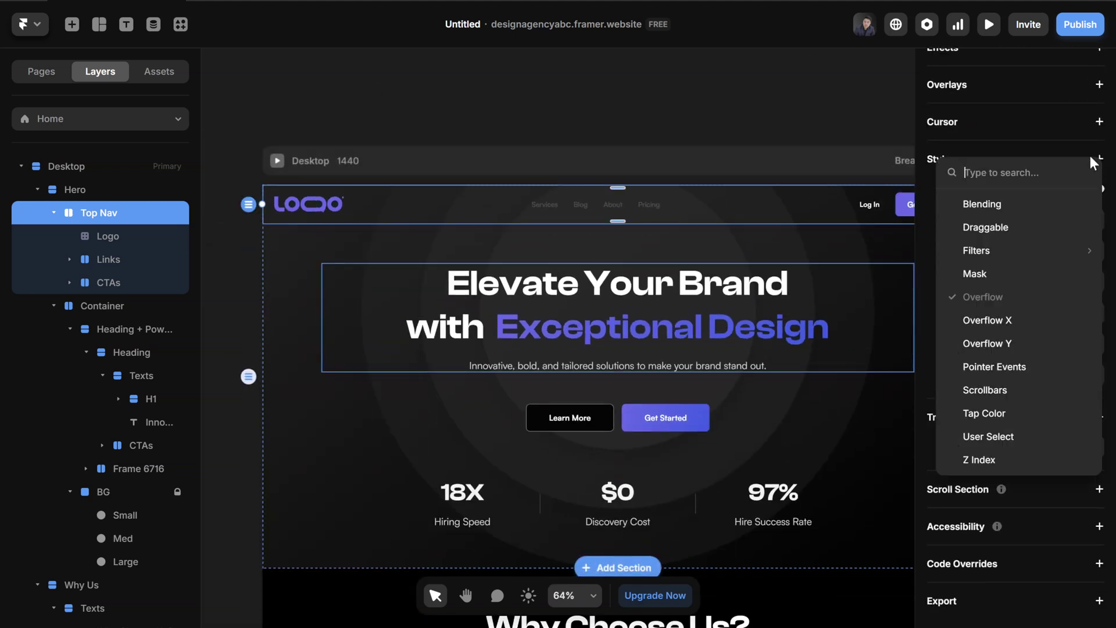
{"action": "left_click", "coordinate": [1013, 460]}
{"action": "left_click", "coordinate": [1020, 405]}
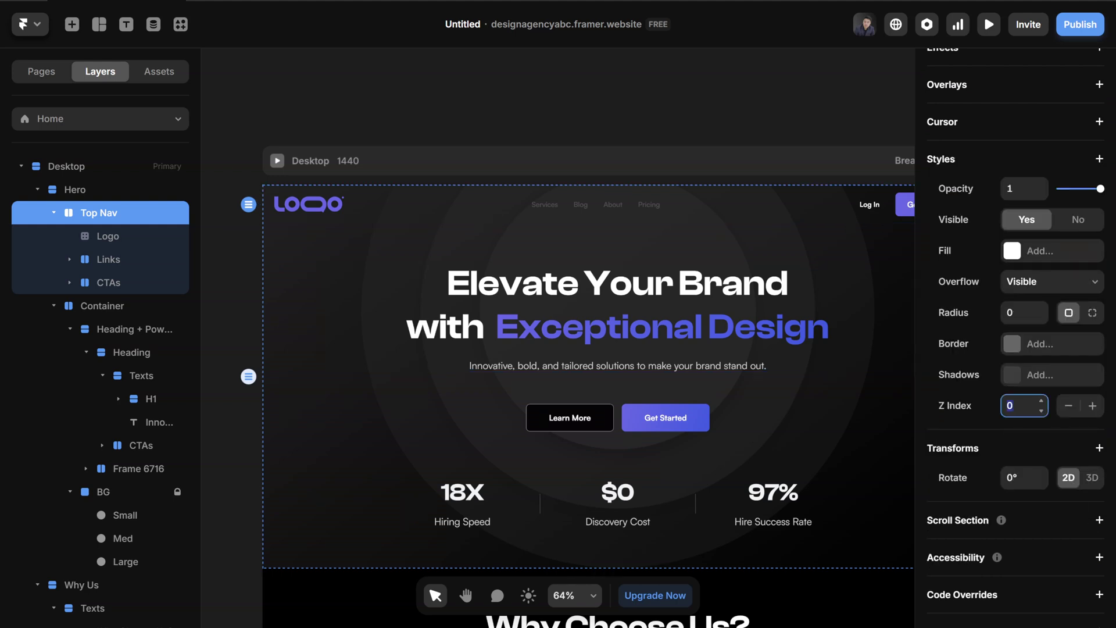
{"action": "key", "text": "Return"}
Edit the Hire Success Rate stat text from 97% to 99%
{"action": "left_click", "coordinate": [781, 177]}
{"action": "scroll", "coordinate": [722, 254], "scroll_direction": "down", "scroll_amount": 3}
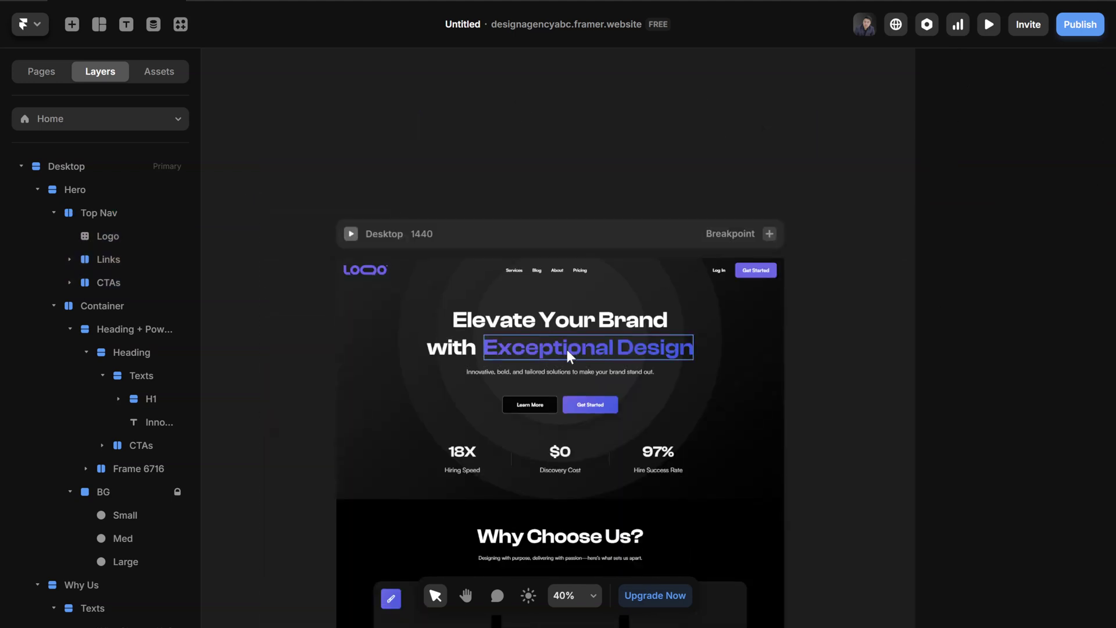
{"action": "scroll", "coordinate": [565, 480], "scroll_direction": "up", "scroll_amount": 1}
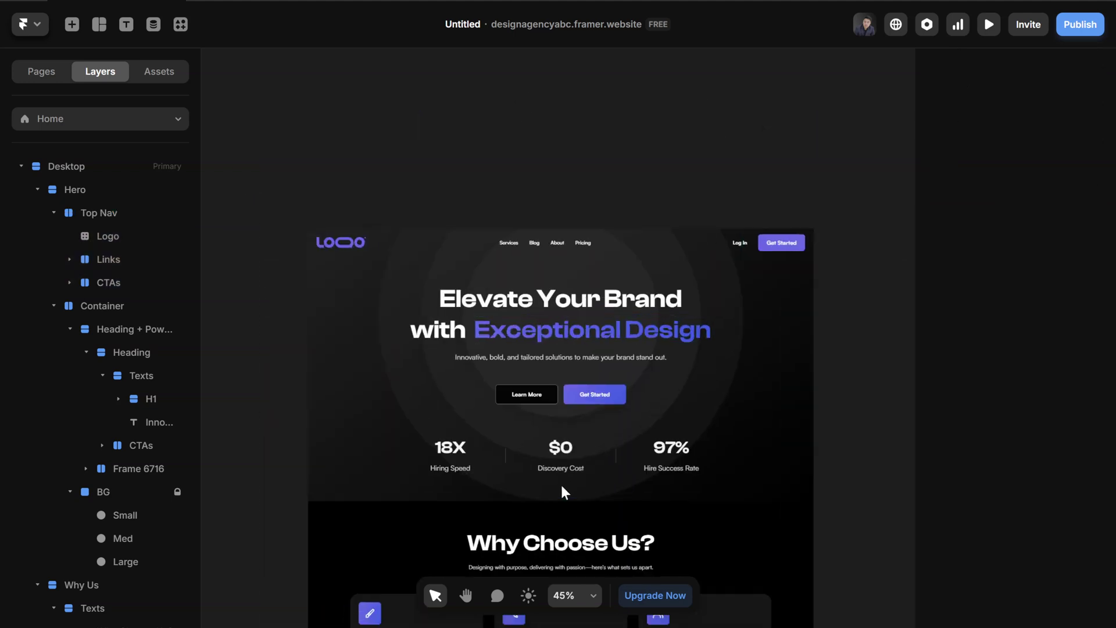
{"action": "scroll", "coordinate": [560, 483], "scroll_direction": "up", "scroll_amount": 4}
{"action": "left_click", "coordinate": [717, 428]}
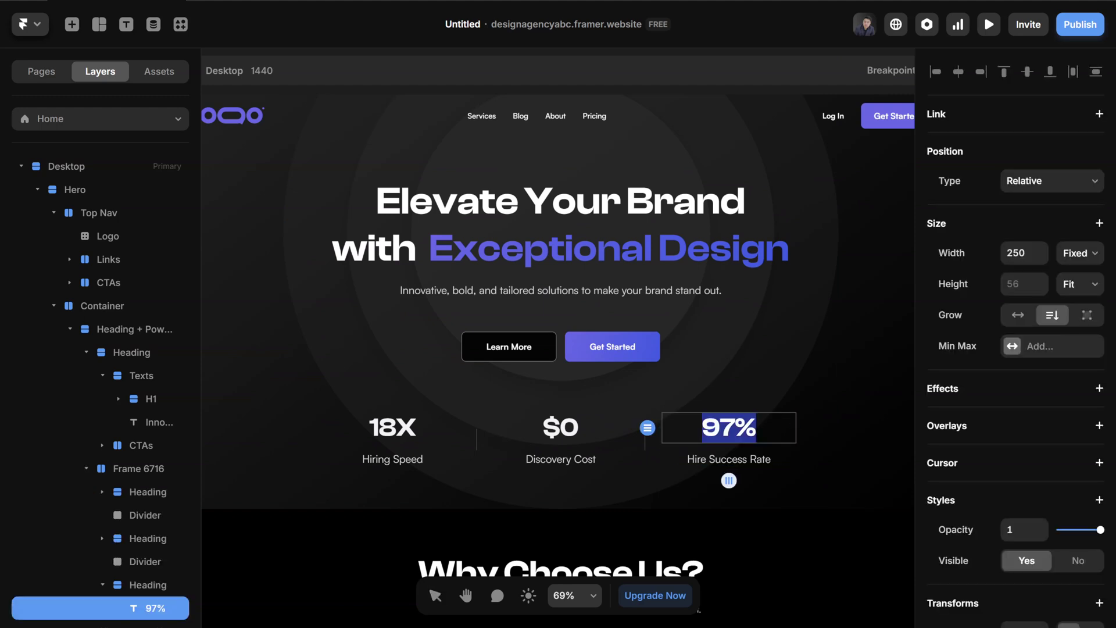
{"action": "key", "text": "BackSpace"}
{"action": "type", "text": "9"}
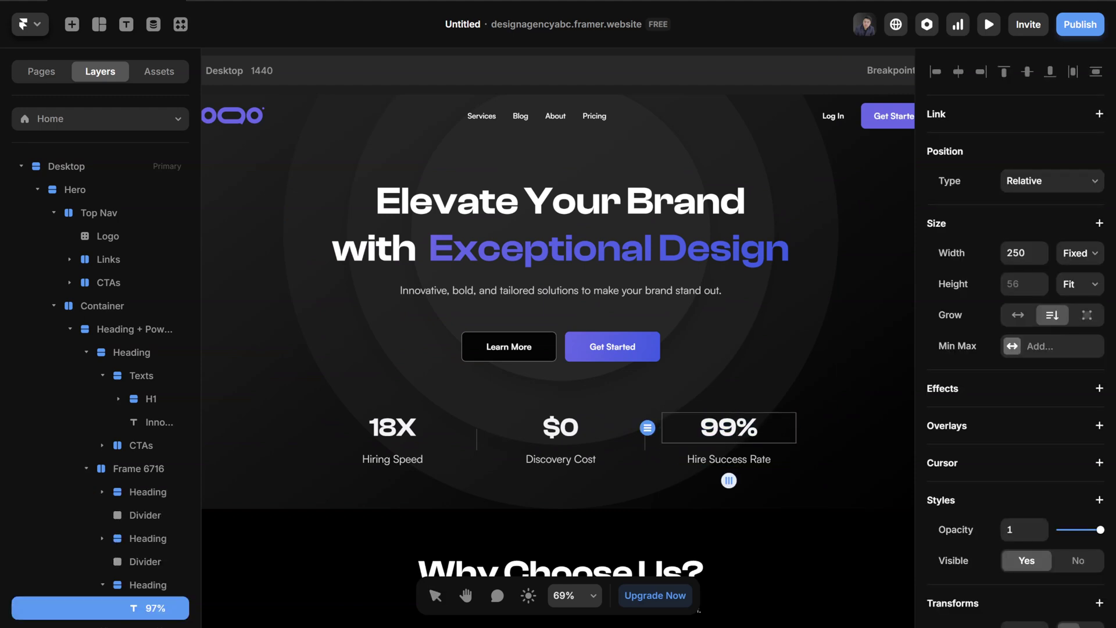
{"action": "scroll", "coordinate": [801, 477], "scroll_direction": "down", "scroll_amount": 2}
{"action": "left_click", "coordinate": [770, 110]}
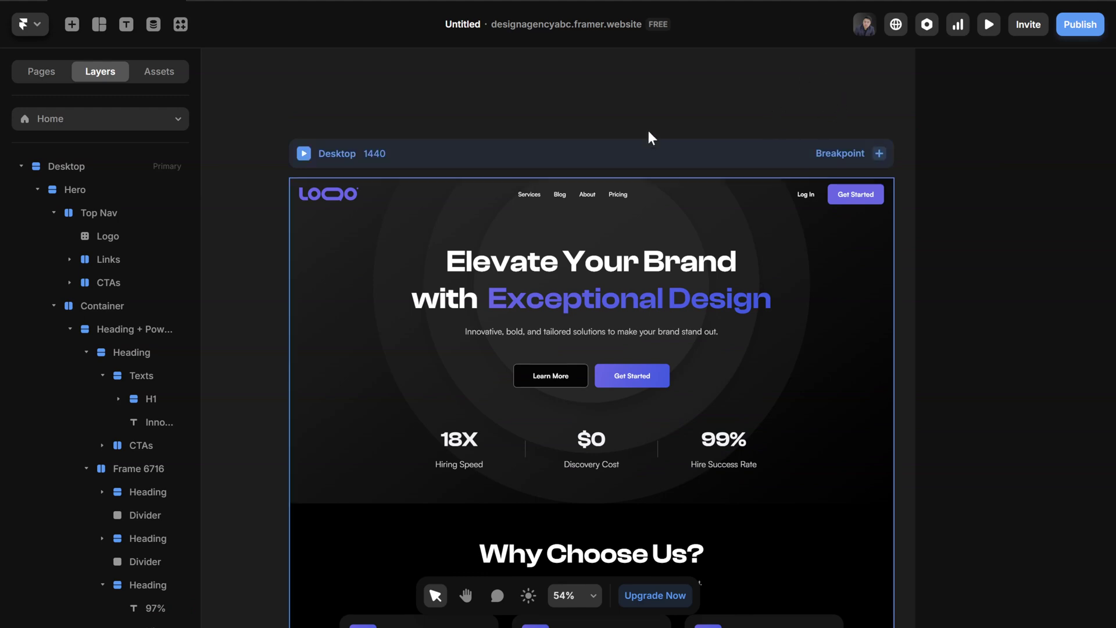
Update the published site with the pending stat change
{"action": "left_click", "coordinate": [1073, 24]}
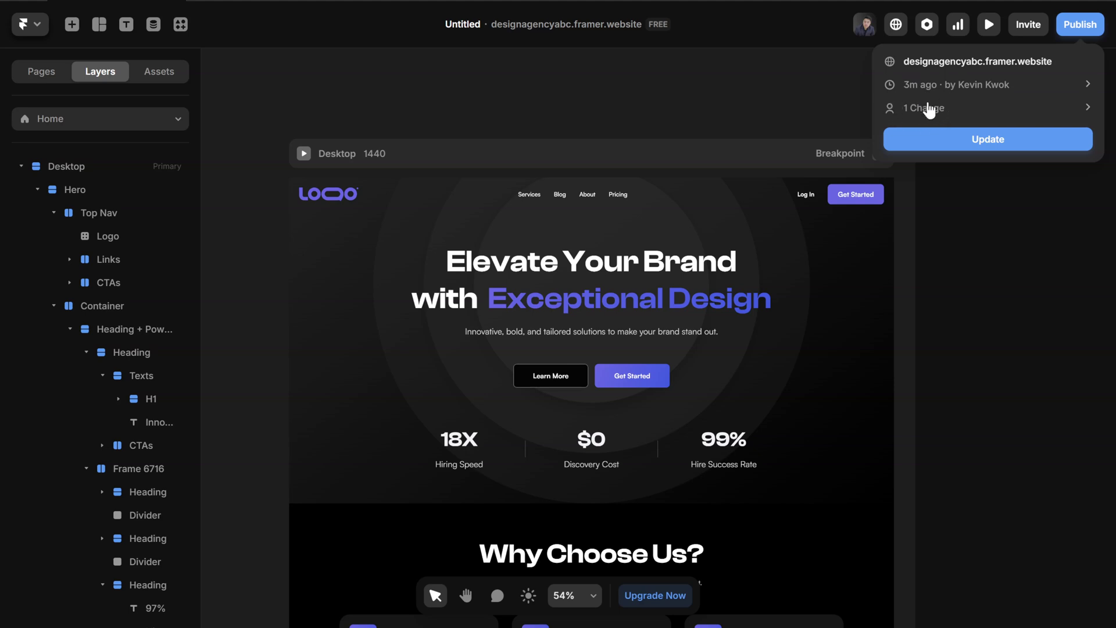
{"action": "left_click", "coordinate": [1004, 139]}
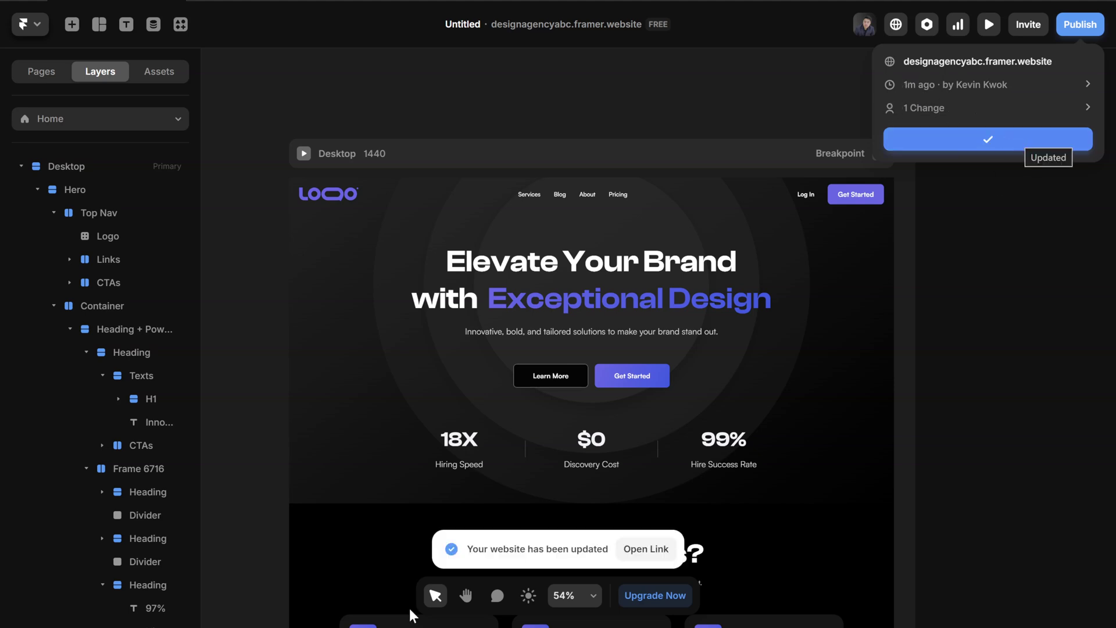
Reload the live designagencyabc.framer.website page in Chrome to show the 99% Hire Success Rate
{"action": "left_click", "coordinate": [716, 575]}
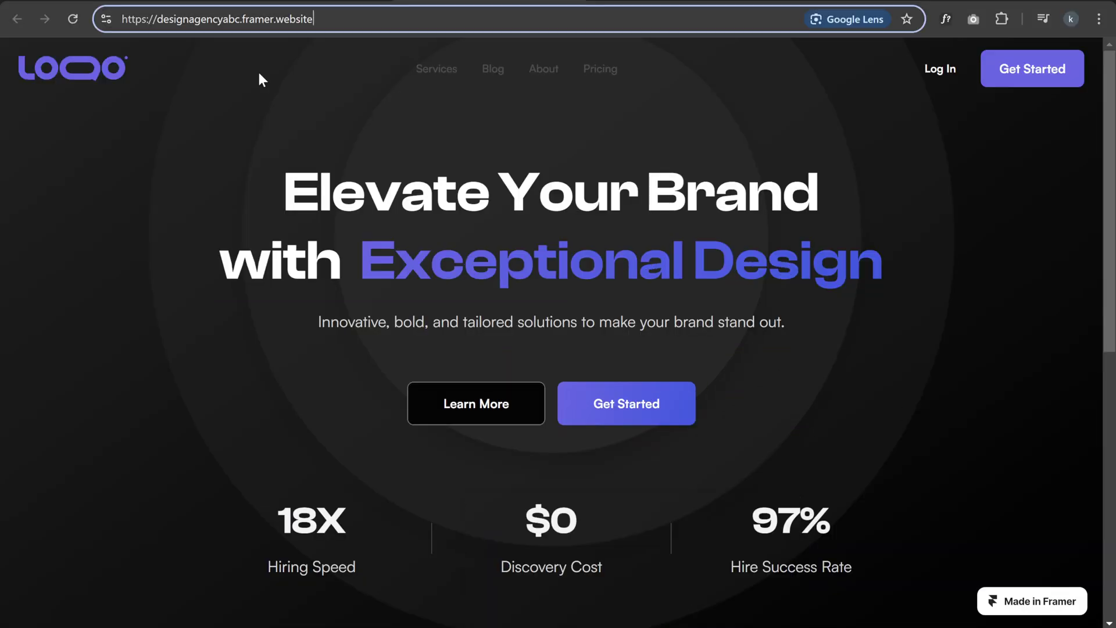
{"action": "left_click", "coordinate": [72, 20]}
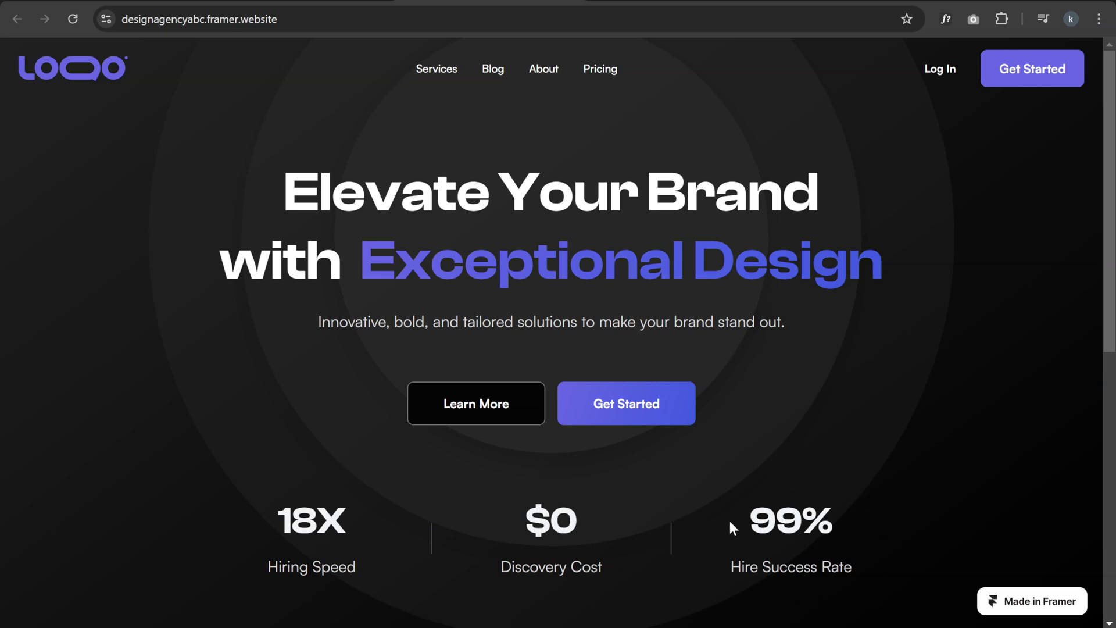
{"action": "scroll", "coordinate": [893, 514], "scroll_direction": "down", "scroll_amount": 2}
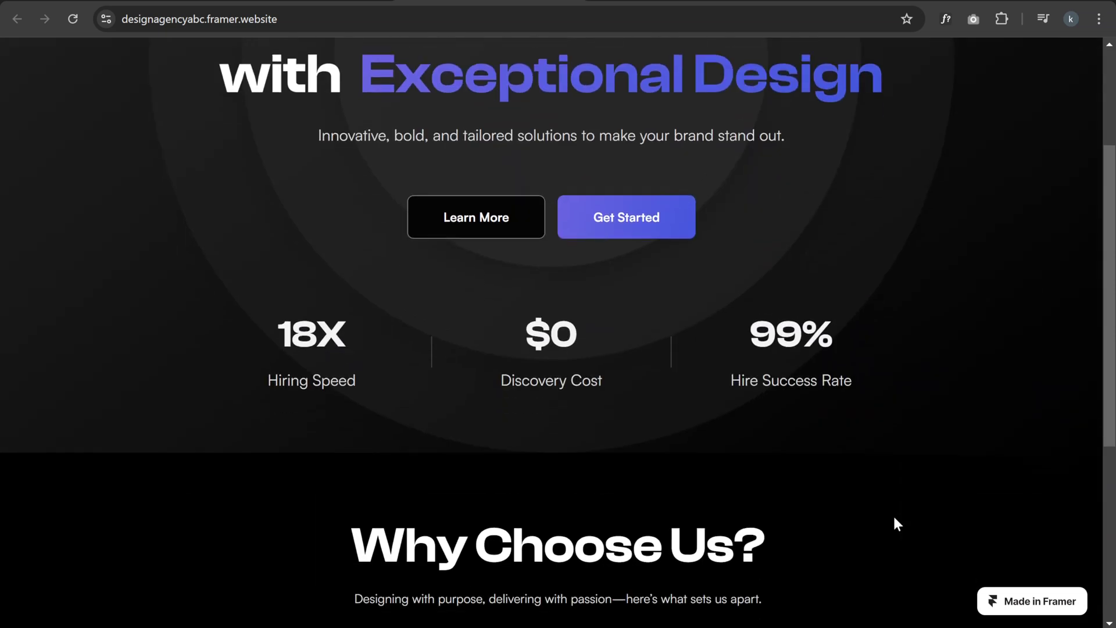
{"action": "scroll", "coordinate": [898, 384], "scroll_direction": "up", "scroll_amount": 3}
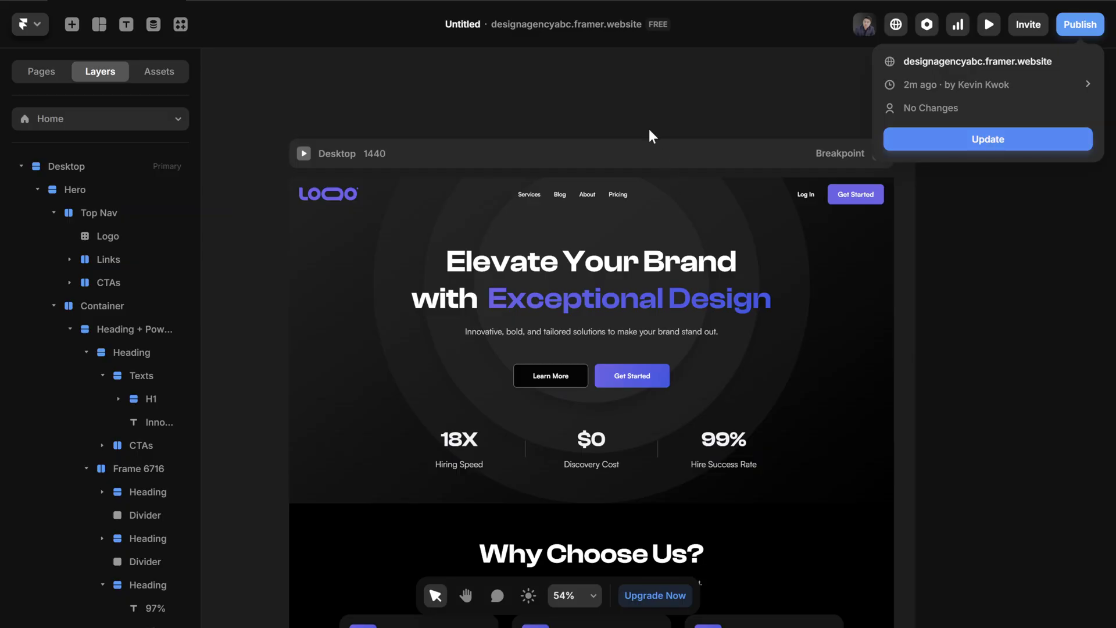
Add Tablet and Phone 390 breakpoints to the Framer page
{"action": "left_click", "coordinate": [650, 136]}
{"action": "scroll", "coordinate": [406, 373], "scroll_direction": "down", "scroll_amount": 2}
{"action": "scroll", "coordinate": [659, 232], "scroll_direction": "up", "scroll_amount": 3}
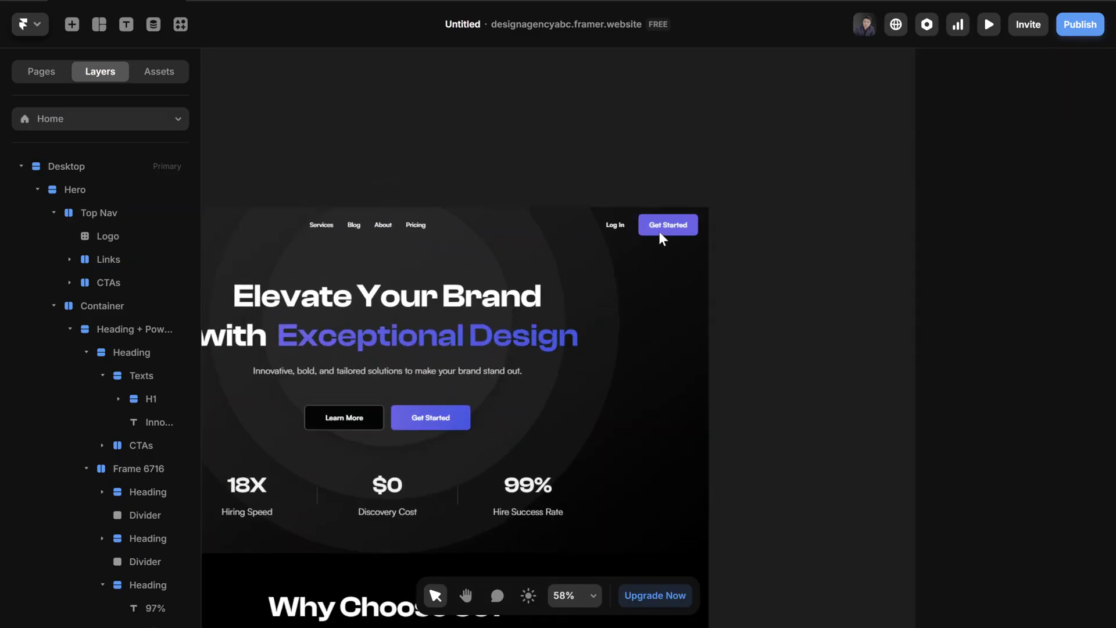
{"action": "left_click", "coordinate": [693, 183]}
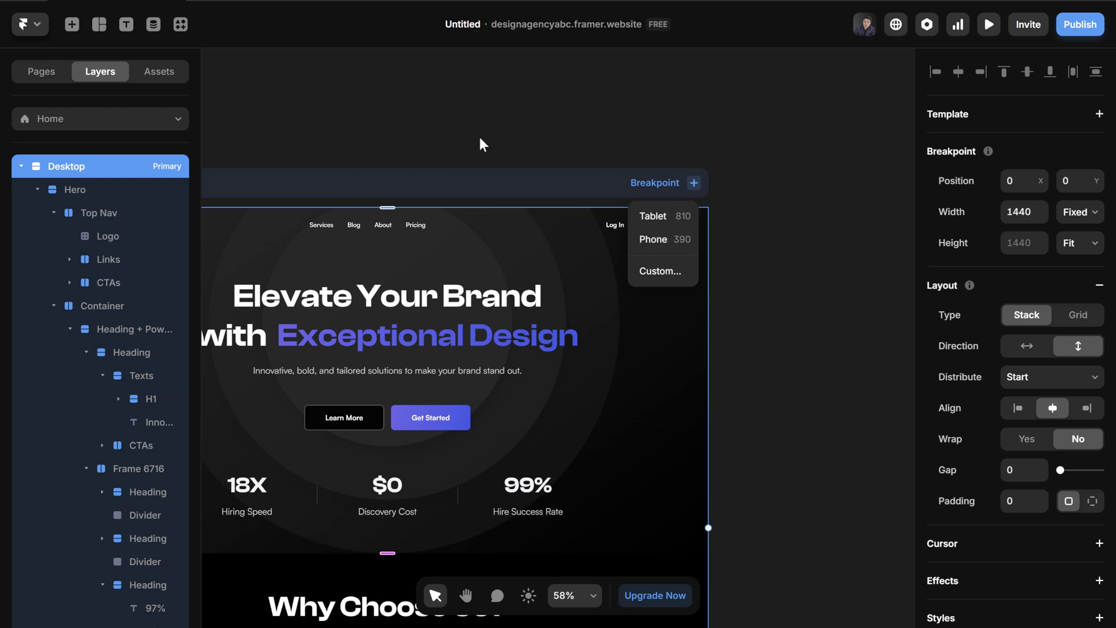
{"action": "left_click", "coordinate": [664, 218]}
{"action": "scroll", "coordinate": [659, 417], "scroll_direction": "down", "scroll_amount": 2}
{"action": "scroll", "coordinate": [659, 416], "scroll_direction": "up", "scroll_amount": 3}
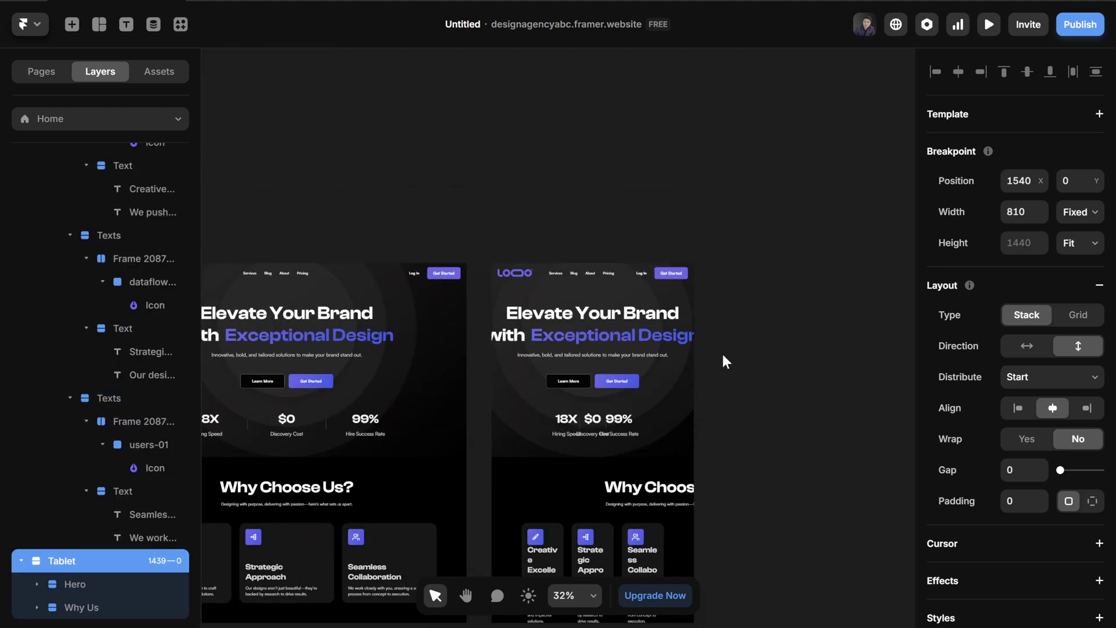
{"action": "left_click", "coordinate": [681, 253]}
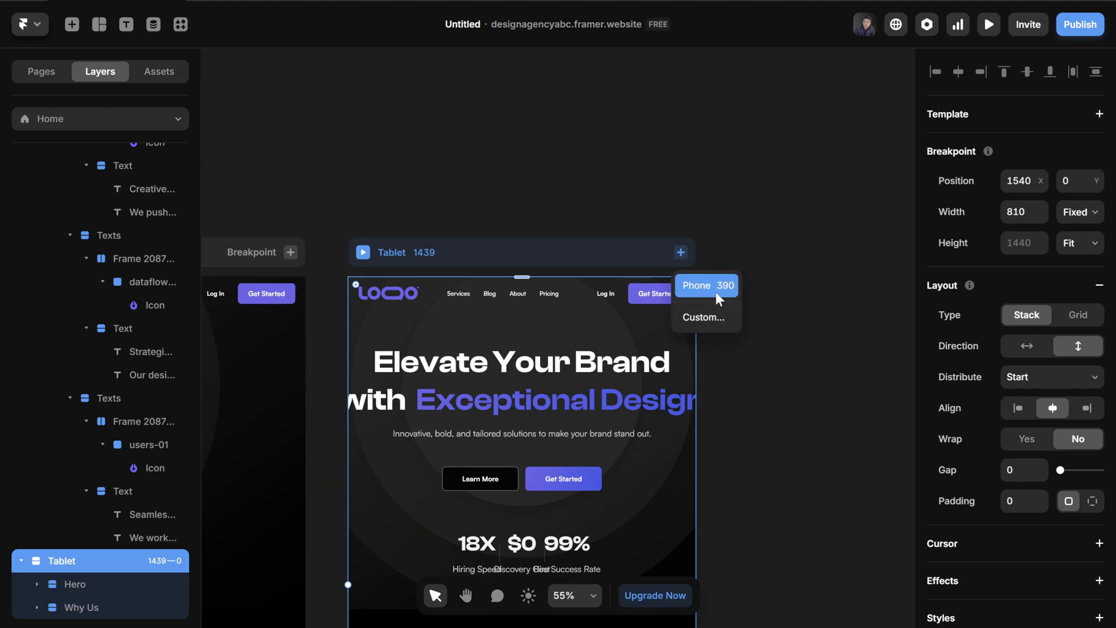
{"action": "left_click", "coordinate": [717, 292]}
{"action": "left_click", "coordinate": [777, 303]}
{"action": "scroll", "coordinate": [750, 485], "scroll_direction": "down", "scroll_amount": 2}
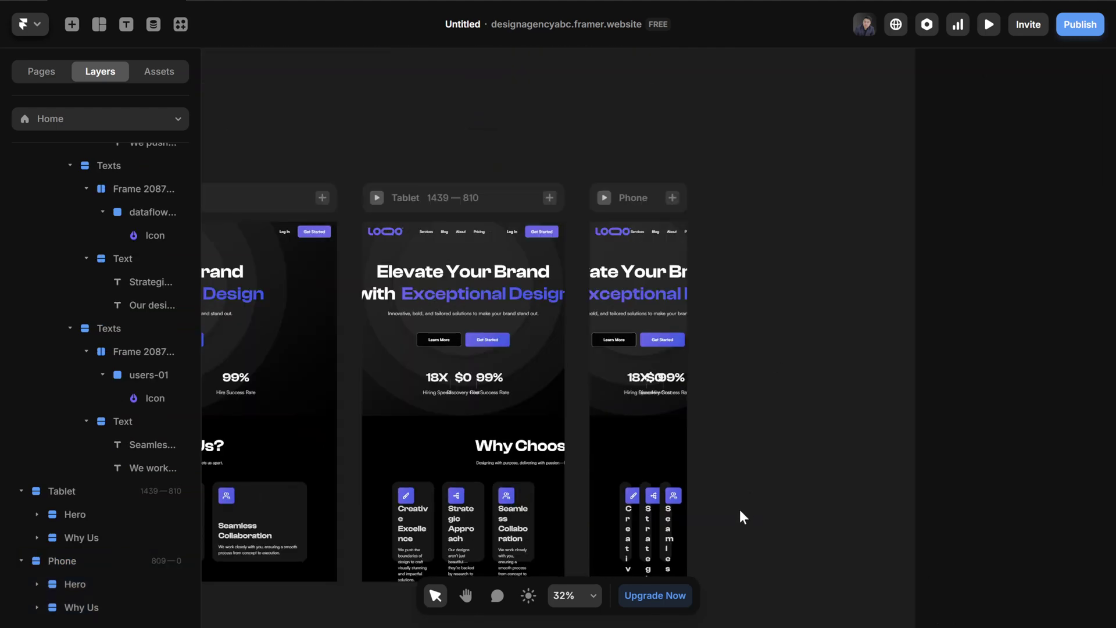
{"action": "scroll", "coordinate": [796, 262], "scroll_direction": "up", "scroll_amount": 3}
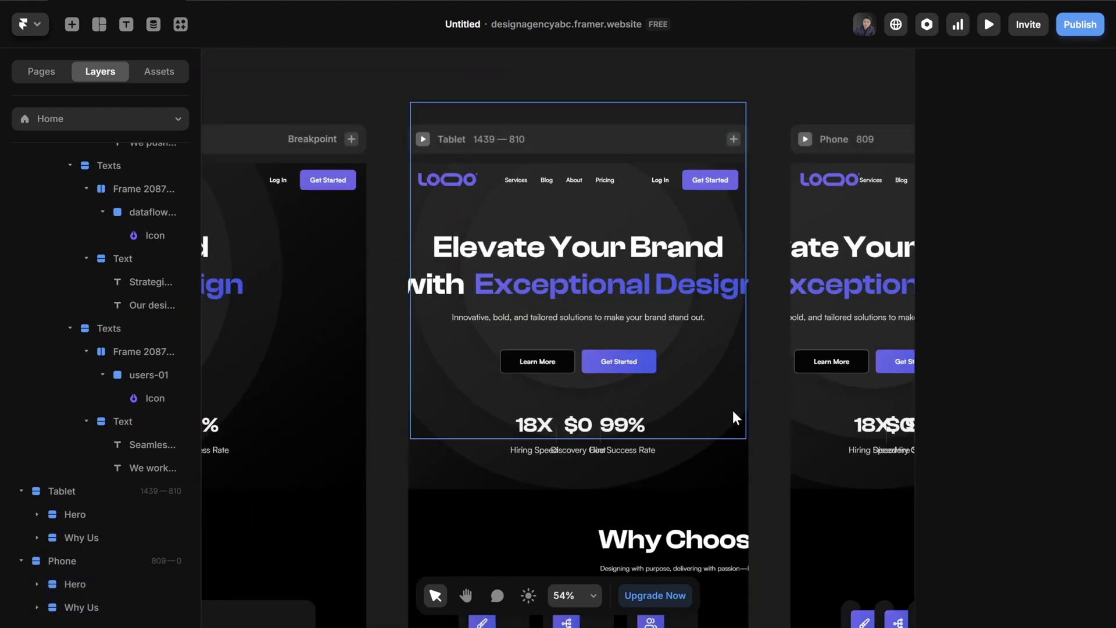
Reduce the hero H1 font size to 40 and adjust the phone navigation's Get Started button
{"action": "left_click", "coordinate": [744, 429]}
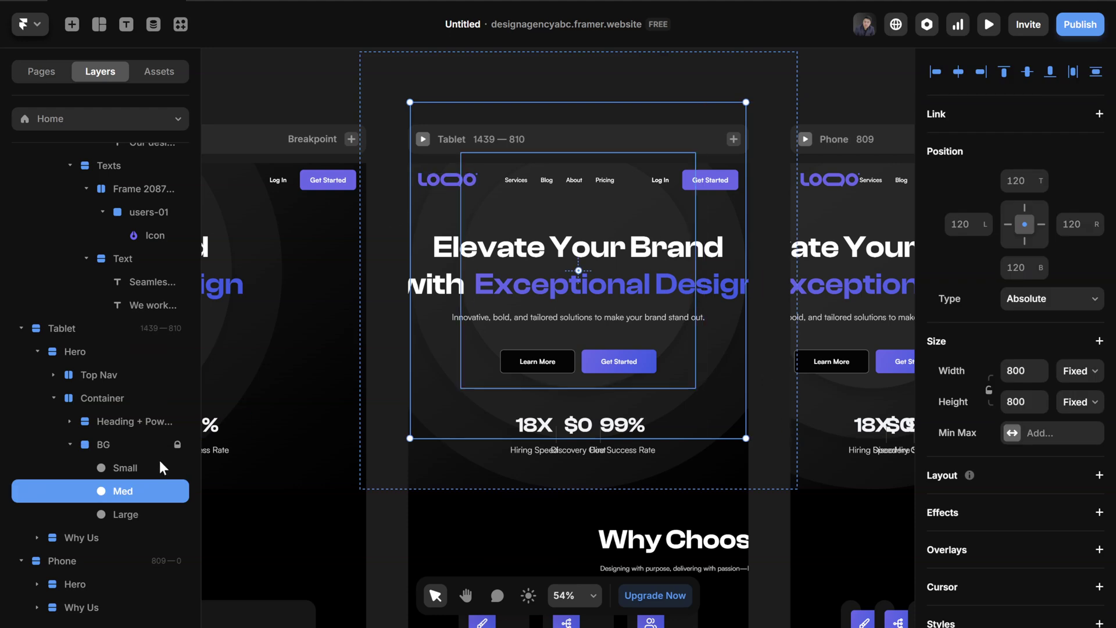
{"action": "left_click", "coordinate": [116, 413]}
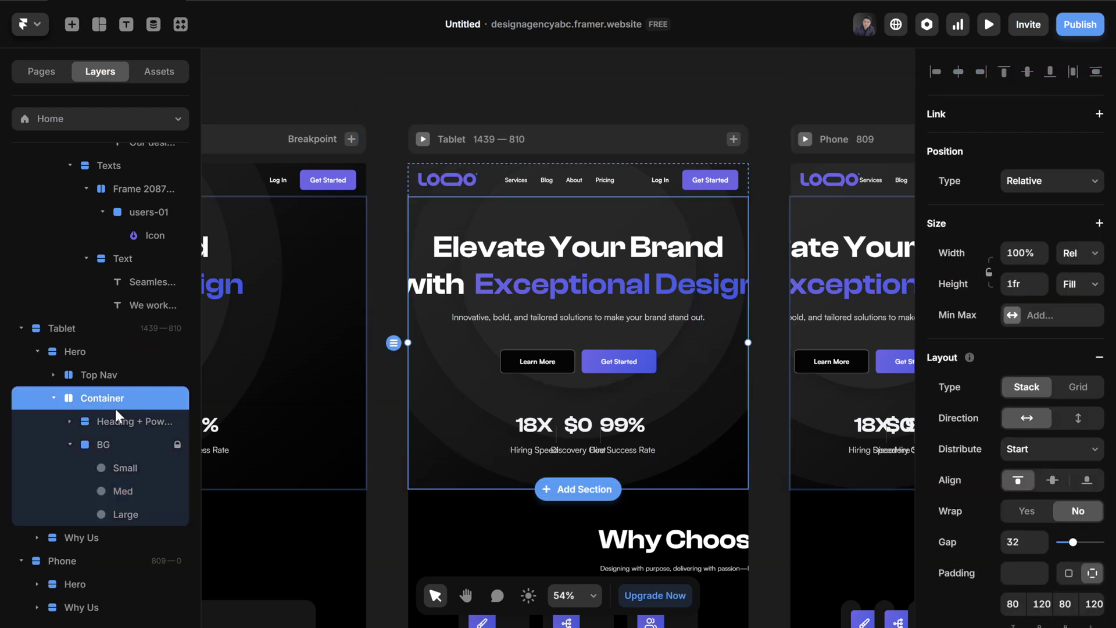
{"action": "left_click", "coordinate": [1051, 379]}
{"action": "type", "text": "clas"}
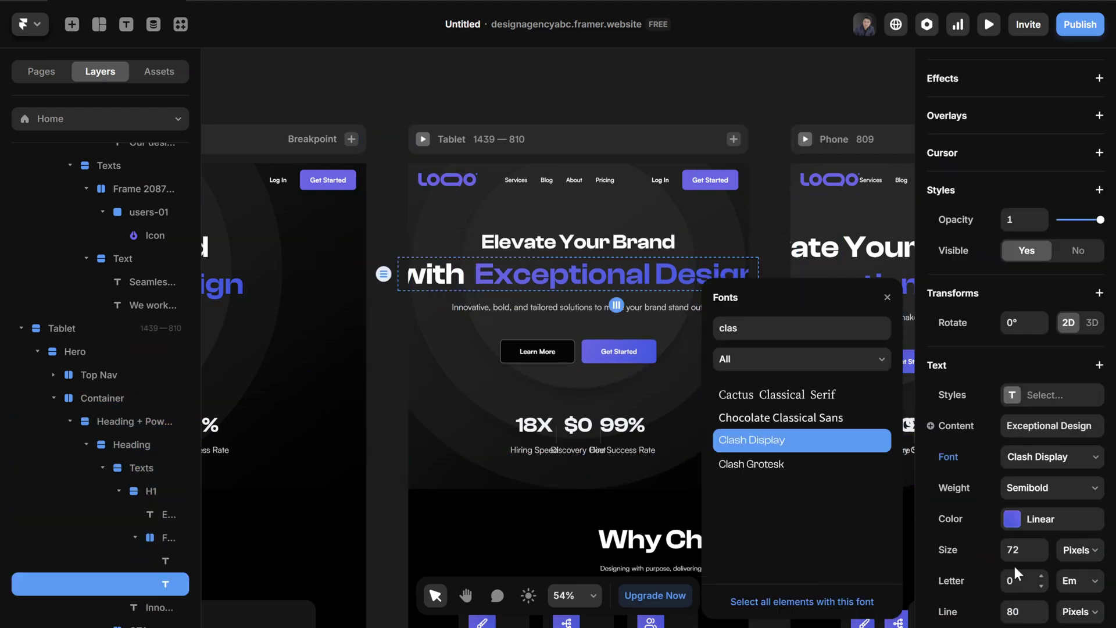
{"action": "left_click", "coordinate": [1022, 472]}
{"action": "type", "text": "4"}
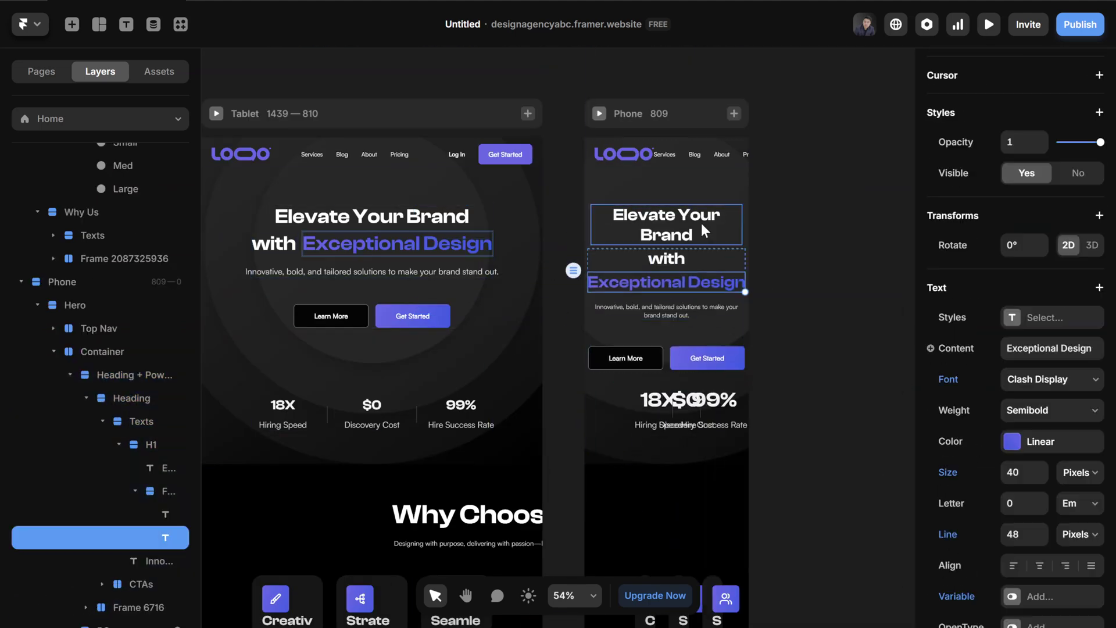
{"action": "left_click", "coordinate": [668, 157]}
{"action": "double_click", "coordinate": [720, 155]}
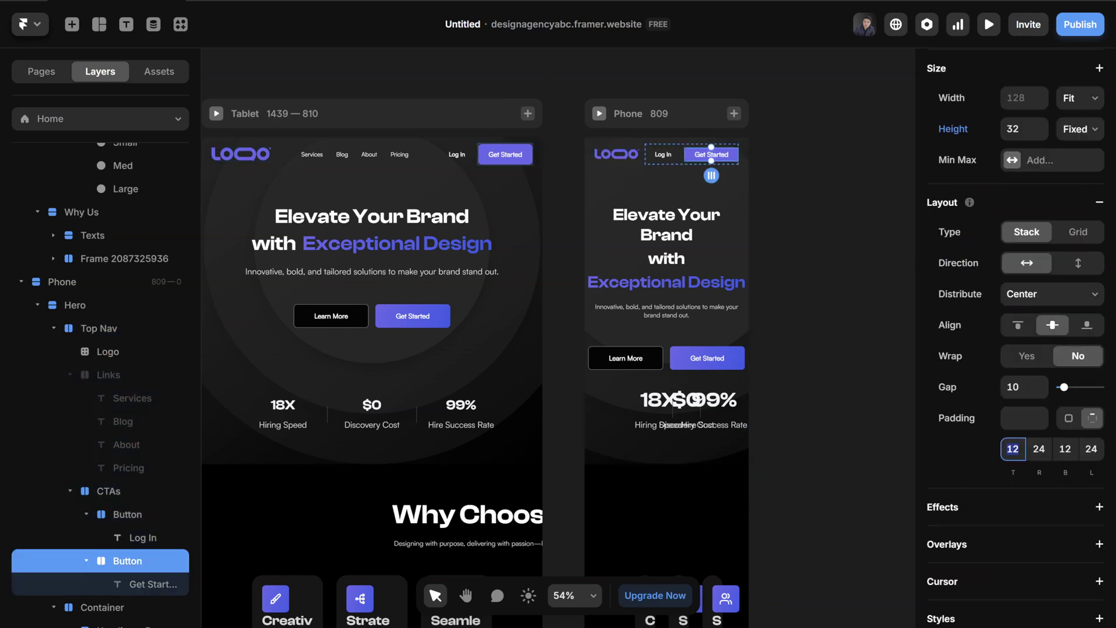
{"action": "scroll", "coordinate": [797, 175], "scroll_direction": "up", "scroll_amount": 5}
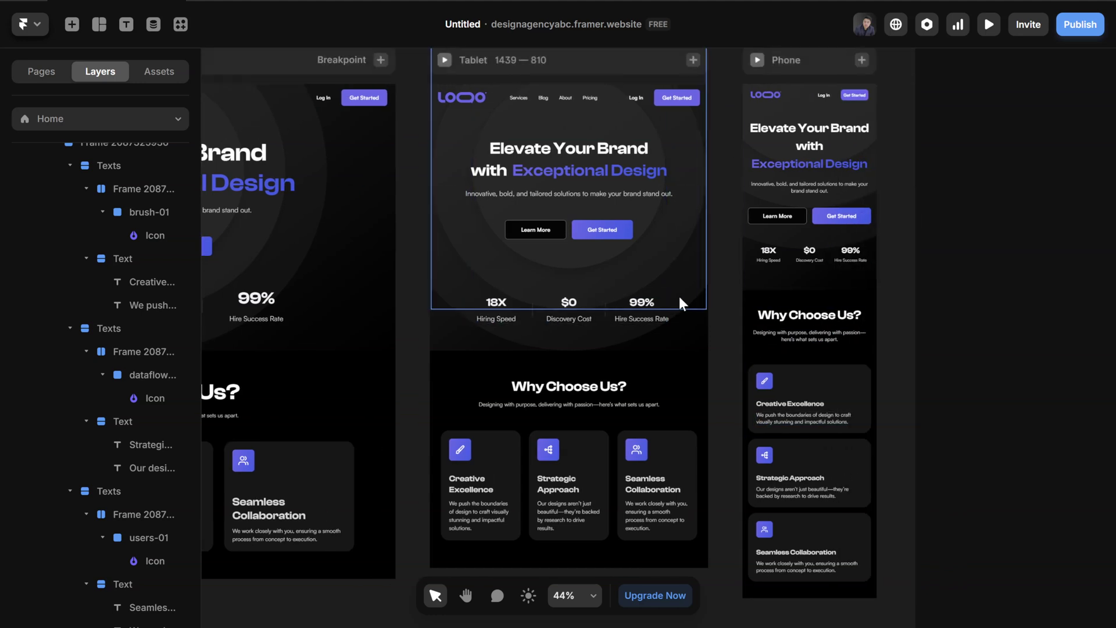
{"action": "scroll", "coordinate": [868, 294], "scroll_direction": "down", "scroll_amount": 2}
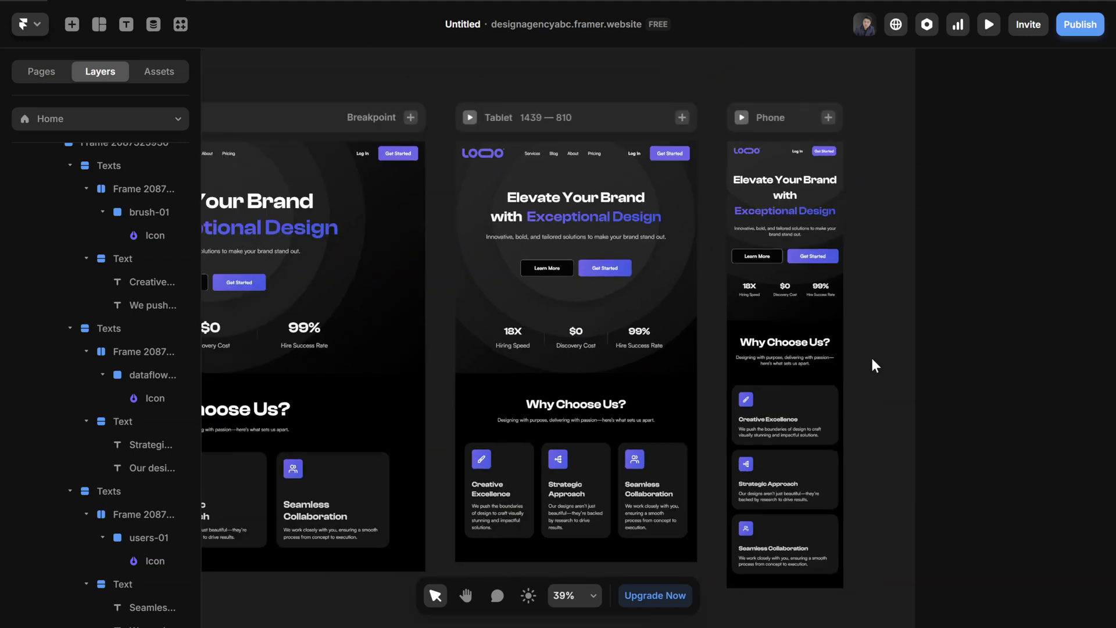
{"action": "scroll", "coordinate": [569, 234], "scroll_direction": "left", "scroll_amount": 2}
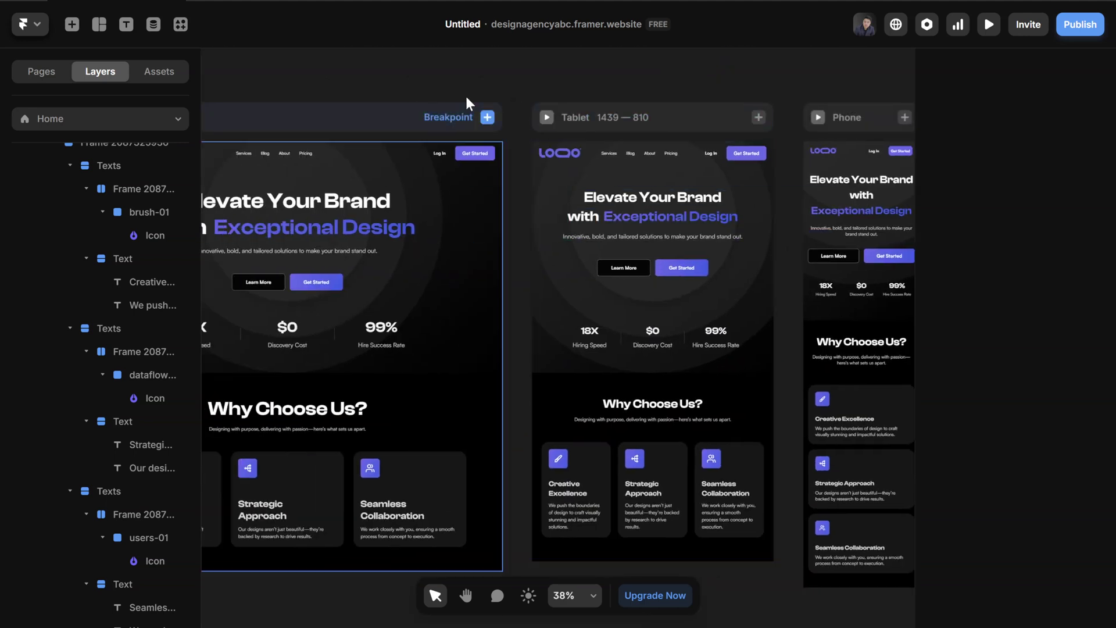
Preview the site, try fullscreen, then switch the preview device to Phone (390×702)
{"action": "left_click", "coordinate": [990, 25]}
{"action": "scroll", "coordinate": [729, 197], "scroll_direction": "down", "scroll_amount": 2}
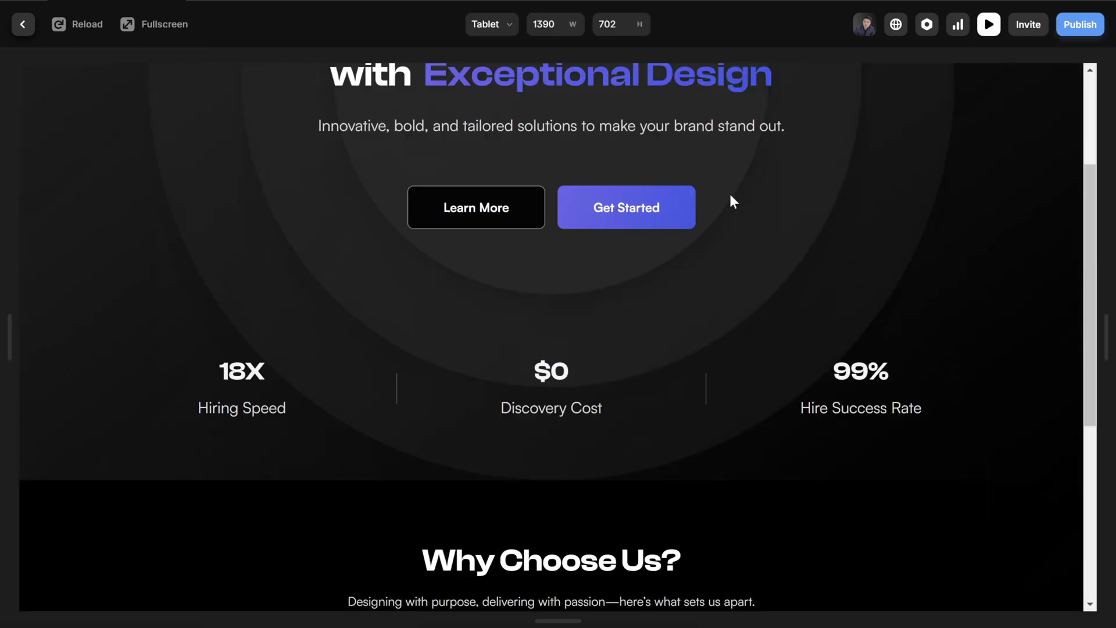
{"action": "scroll", "coordinate": [729, 196], "scroll_direction": "down", "scroll_amount": 4}
{"action": "scroll", "coordinate": [807, 353], "scroll_direction": "up", "scroll_amount": 5}
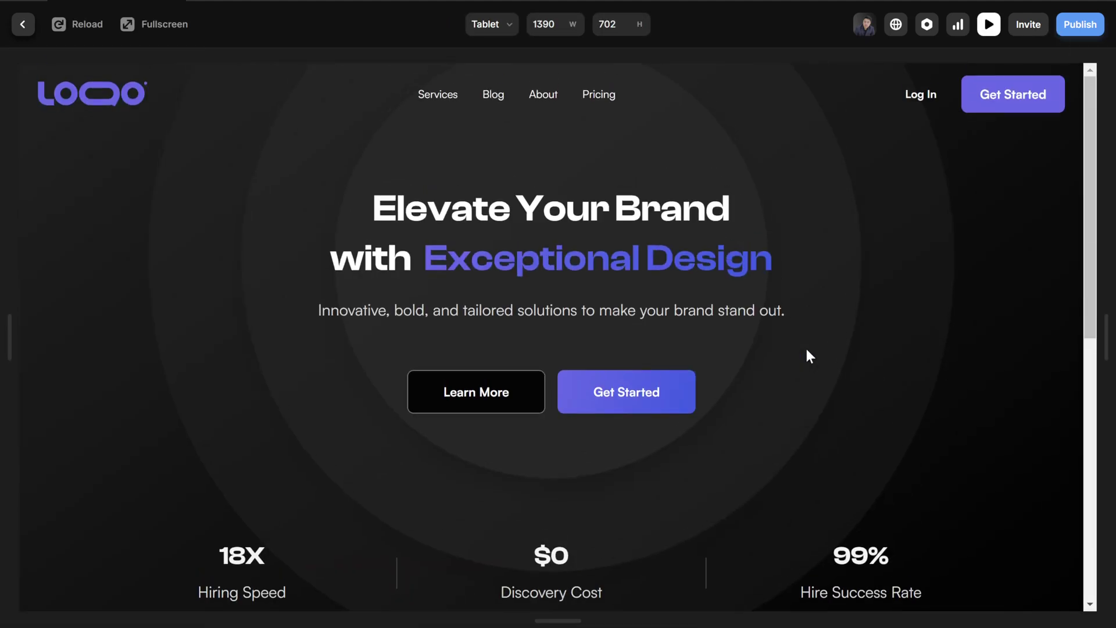
{"action": "left_click", "coordinate": [148, 29]}
{"action": "key", "text": "Escape"}
{"action": "left_click", "coordinate": [510, 25]}
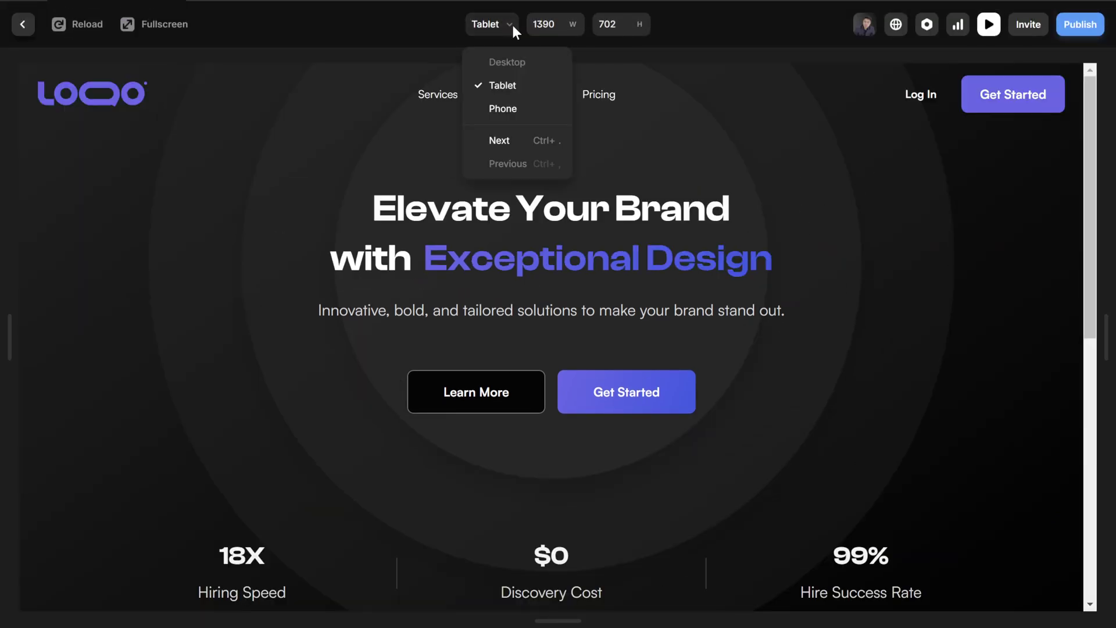
{"action": "left_click", "coordinate": [521, 108]}
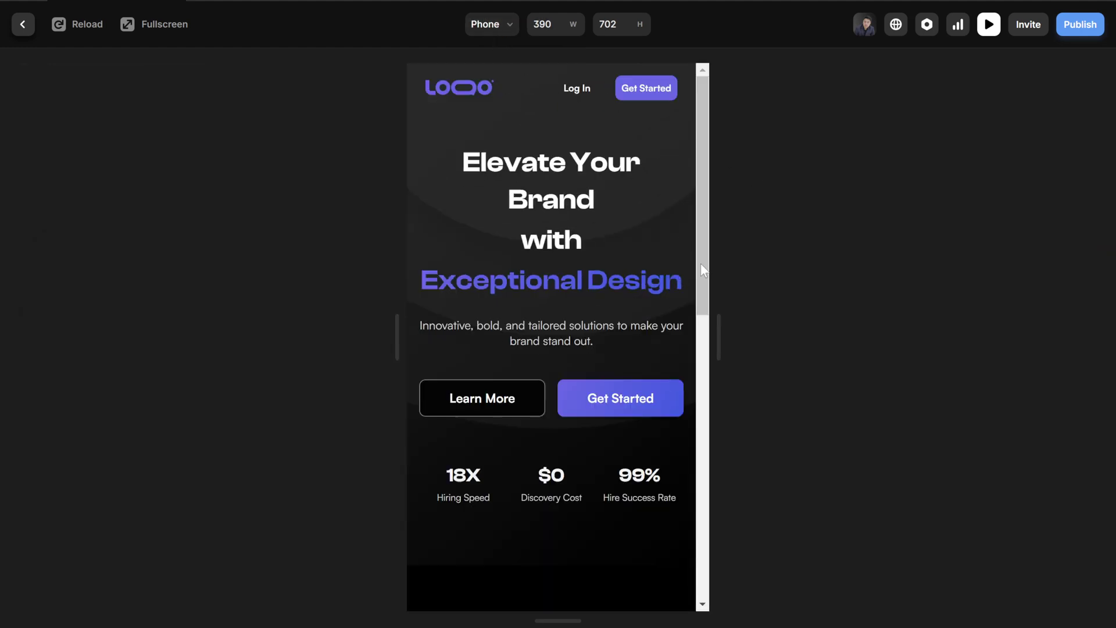
{"action": "scroll", "coordinate": [559, 288], "scroll_direction": "down", "scroll_amount": 1}
{"action": "scroll", "coordinate": [559, 287], "scroll_direction": "down", "scroll_amount": 4}
{"action": "scroll", "coordinate": [592, 371], "scroll_direction": "down", "scroll_amount": 4}
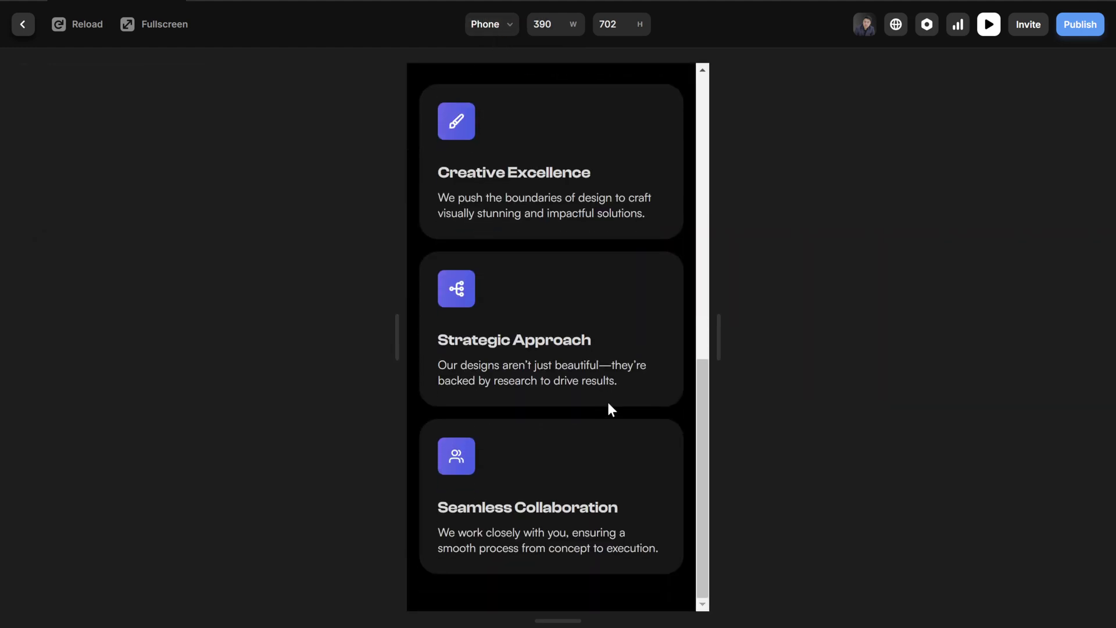
{"action": "scroll", "coordinate": [611, 418], "scroll_direction": "up", "scroll_amount": 5}
{"action": "scroll", "coordinate": [615, 446], "scroll_direction": "up", "scroll_amount": 4}
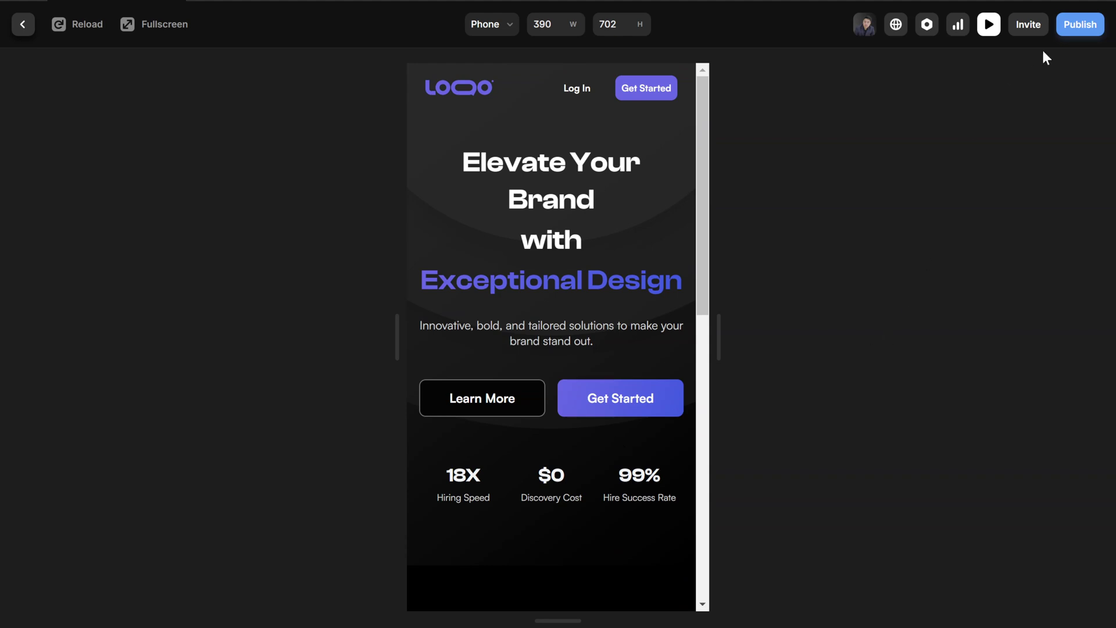
Publish an Update of the site and return from the preview to the editor
{"action": "left_click", "coordinate": [1080, 25]}
{"action": "left_click", "coordinate": [1005, 142]}
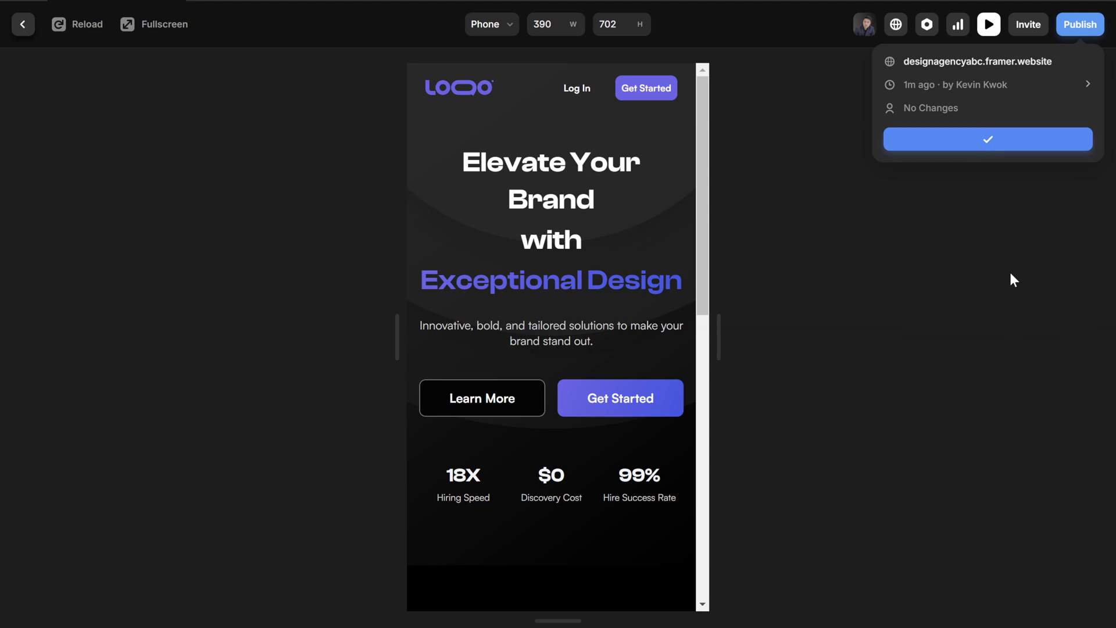
{"action": "key", "text": "Escape"}
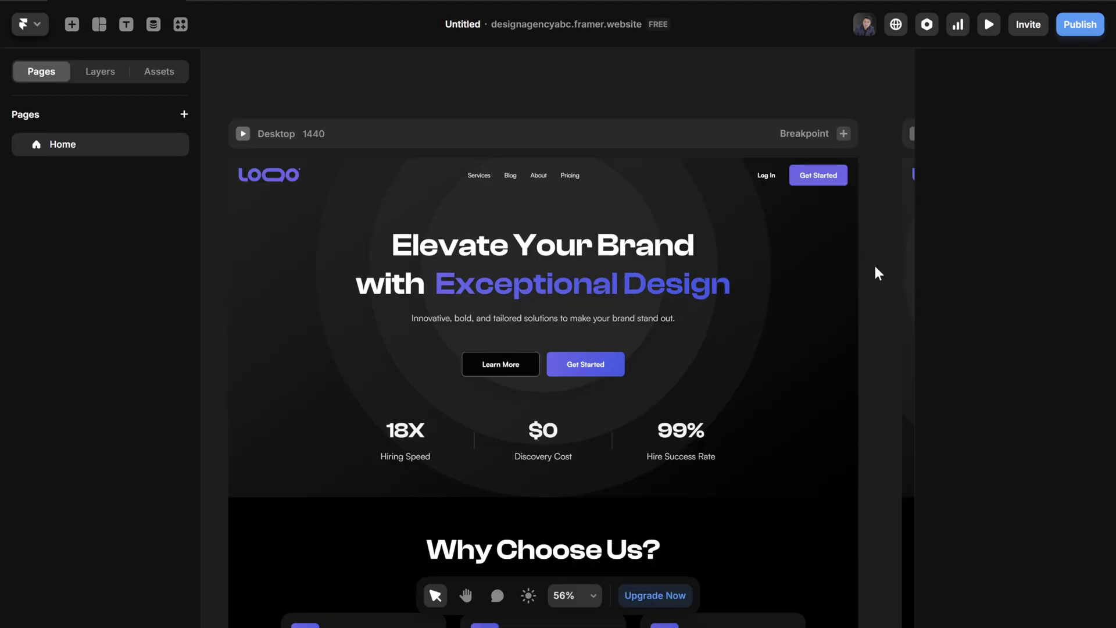
{"action": "scroll", "coordinate": [337, 294], "scroll_direction": "up", "scroll_amount": 3}
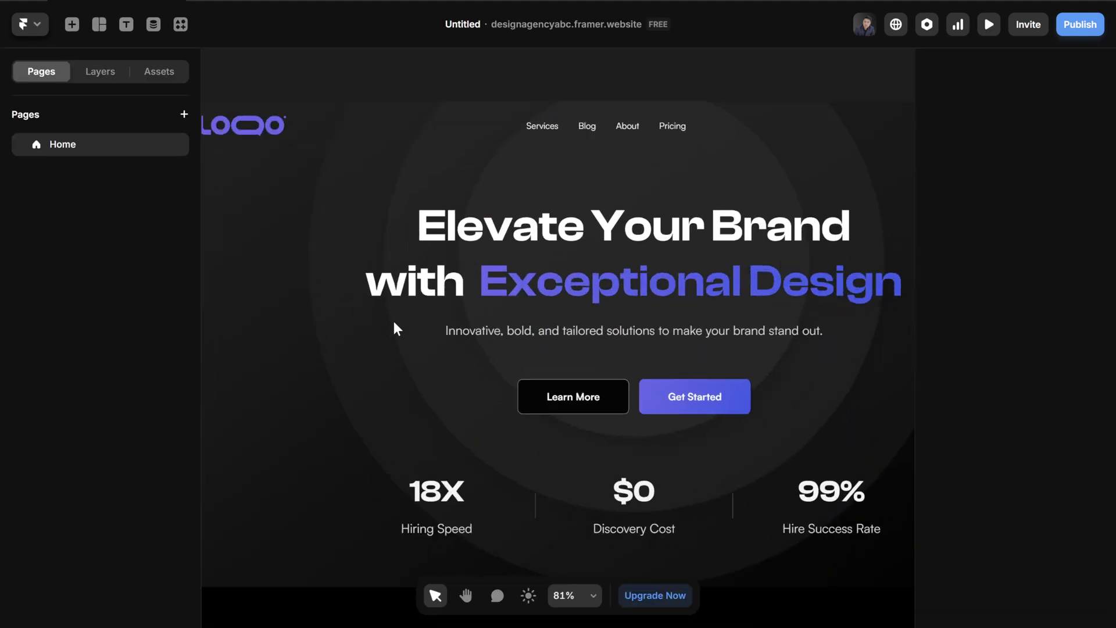
{"action": "scroll", "coordinate": [358, 367], "scroll_direction": "down", "scroll_amount": 2}
{"action": "scroll", "coordinate": [524, 389], "scroll_direction": "left", "scroll_amount": 1}
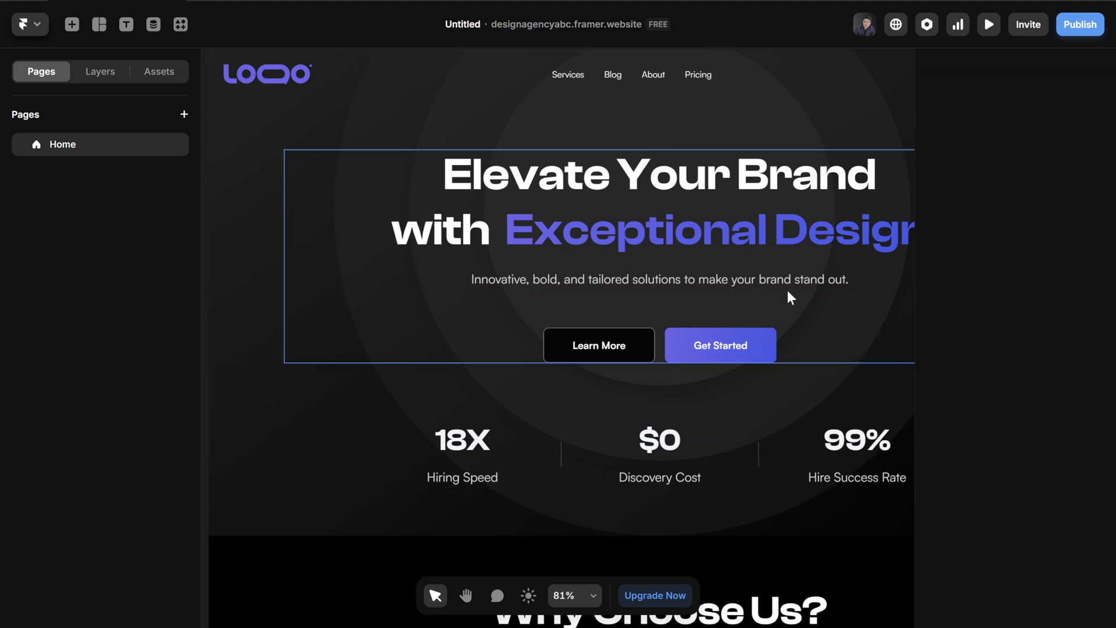
Turn the hero Get Started button into a Button component via Ctrl+Alt+K
{"action": "left_click", "coordinate": [775, 357]}
{"action": "left_click", "coordinate": [95, 72]}
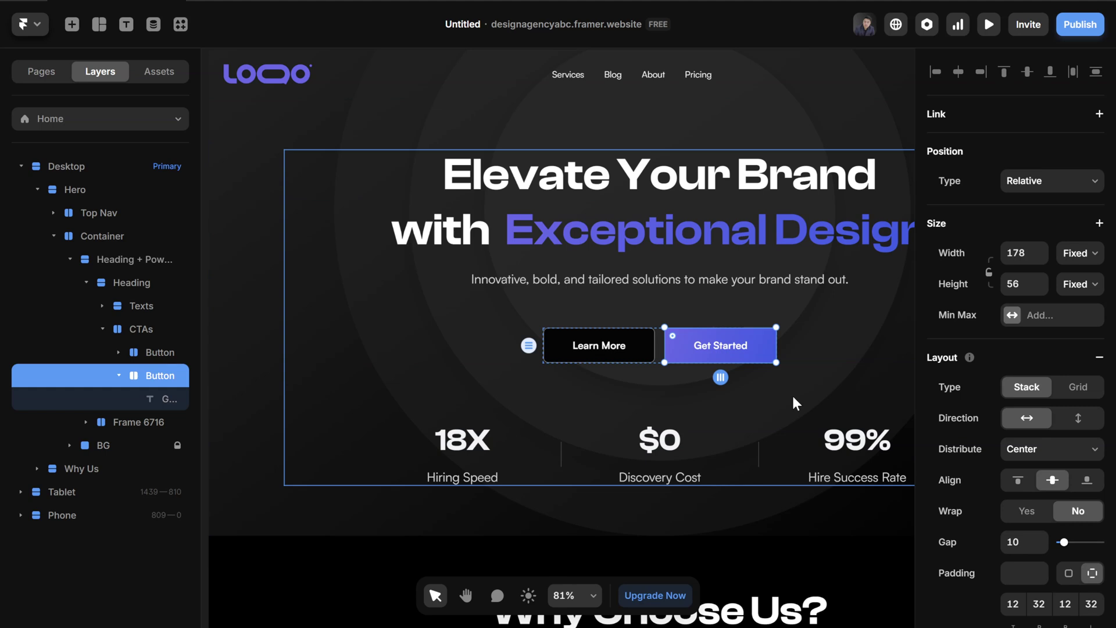
{"action": "key", "text": "ctrl+k"}
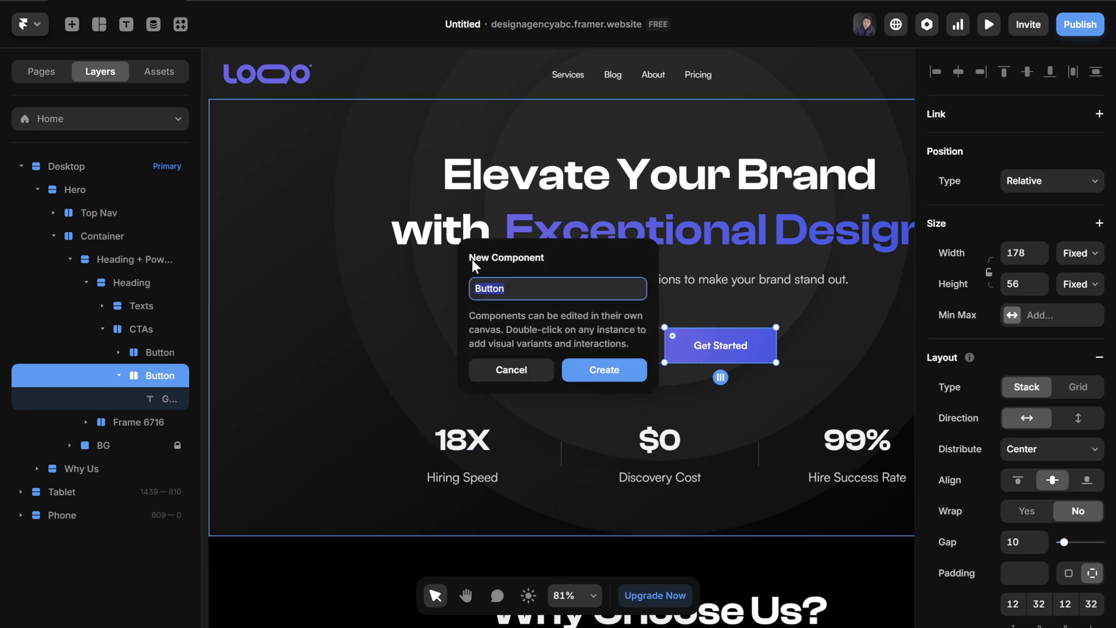
{"action": "left_click", "coordinate": [599, 370]}
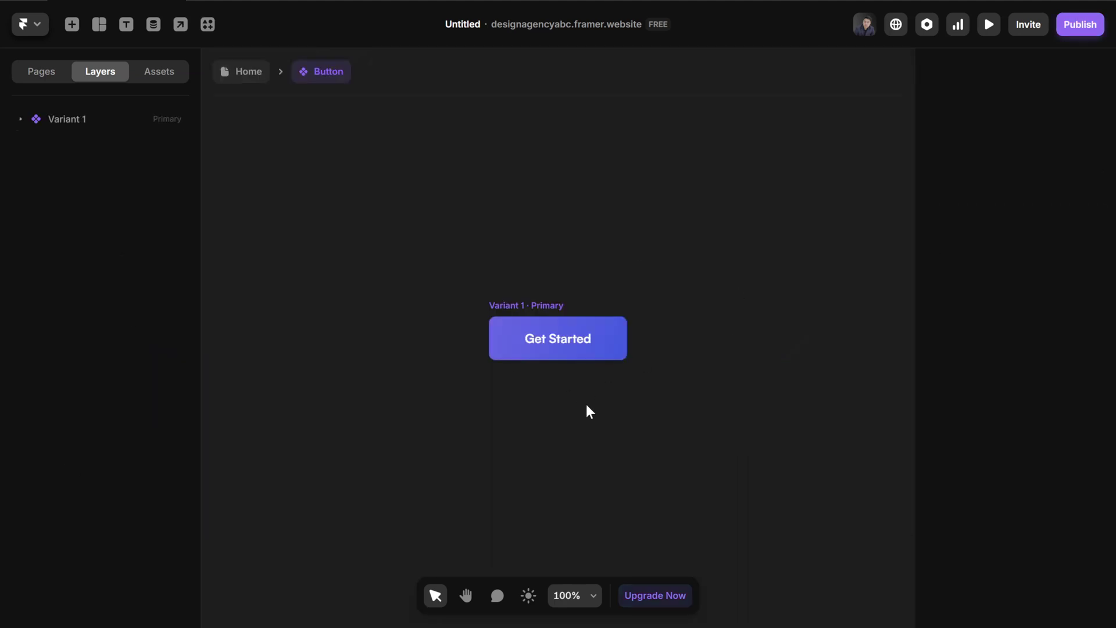
Add a Hover variant with a solid darker blue #2328C2 fill instead of the gradient
{"action": "left_click", "coordinate": [526, 304]}
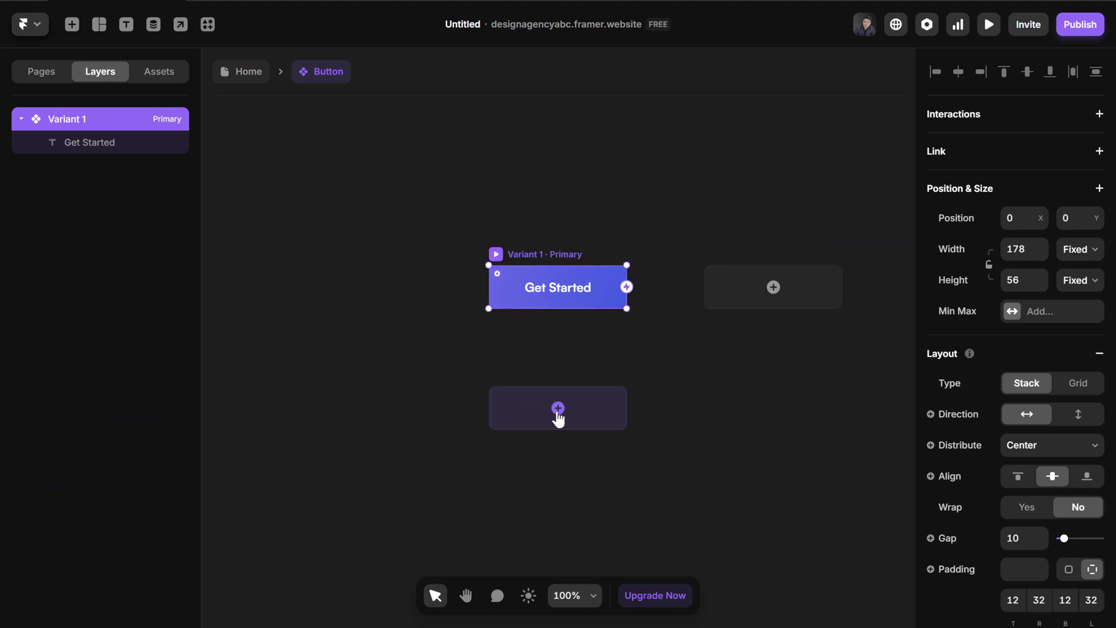
{"action": "left_click", "coordinate": [559, 409]}
{"action": "left_click", "coordinate": [577, 429]}
{"action": "scroll", "coordinate": [997, 442], "scroll_direction": "down", "scroll_amount": 1}
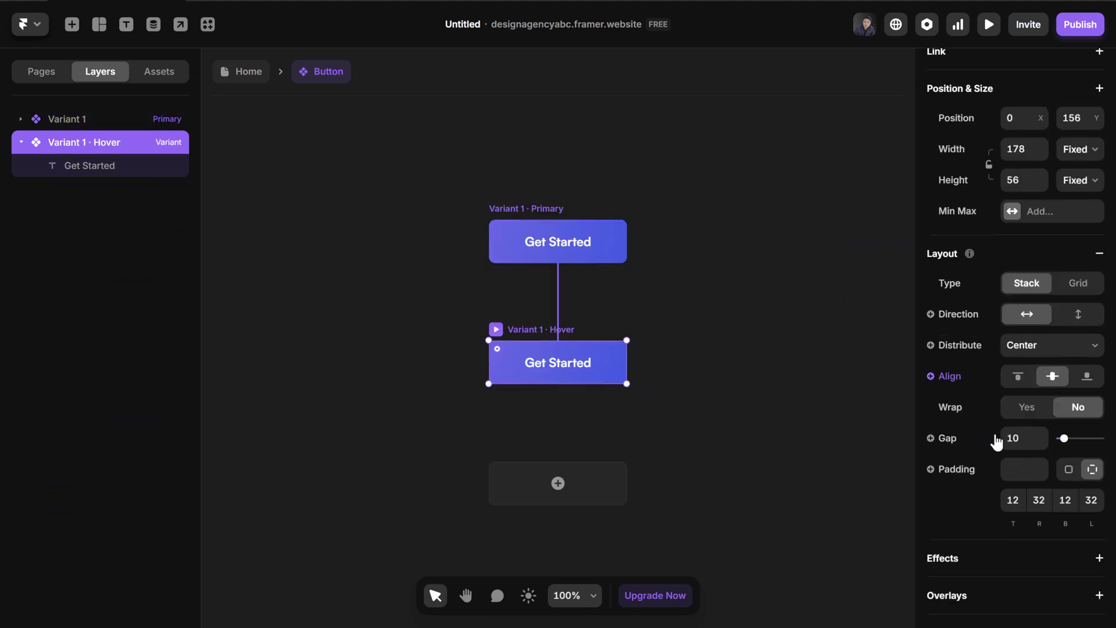
{"action": "scroll", "coordinate": [1004, 489], "scroll_direction": "down", "scroll_amount": 4}
{"action": "left_click", "coordinate": [1012, 515]}
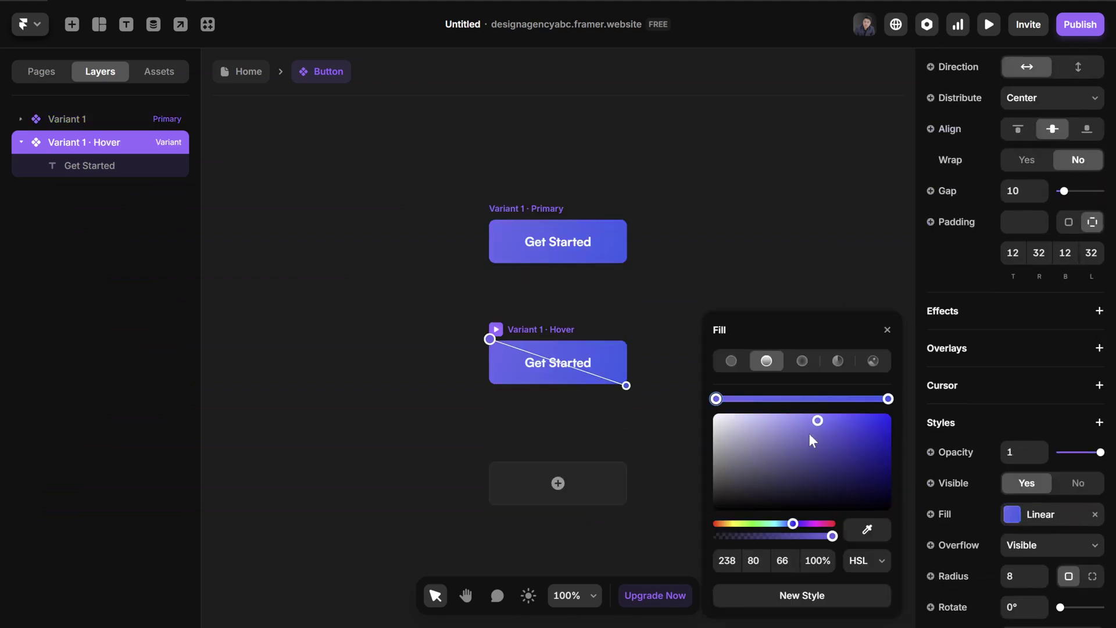
{"action": "left_click", "coordinate": [731, 360]}
{"action": "mouse_move", "coordinate": [863, 464]}
{"action": "left_mouse_down"}
{"action": "mouse_move", "coordinate": [873, 449]}
{"action": "mouse_move", "coordinate": [859, 437]}
{"action": "left_mouse_up"}
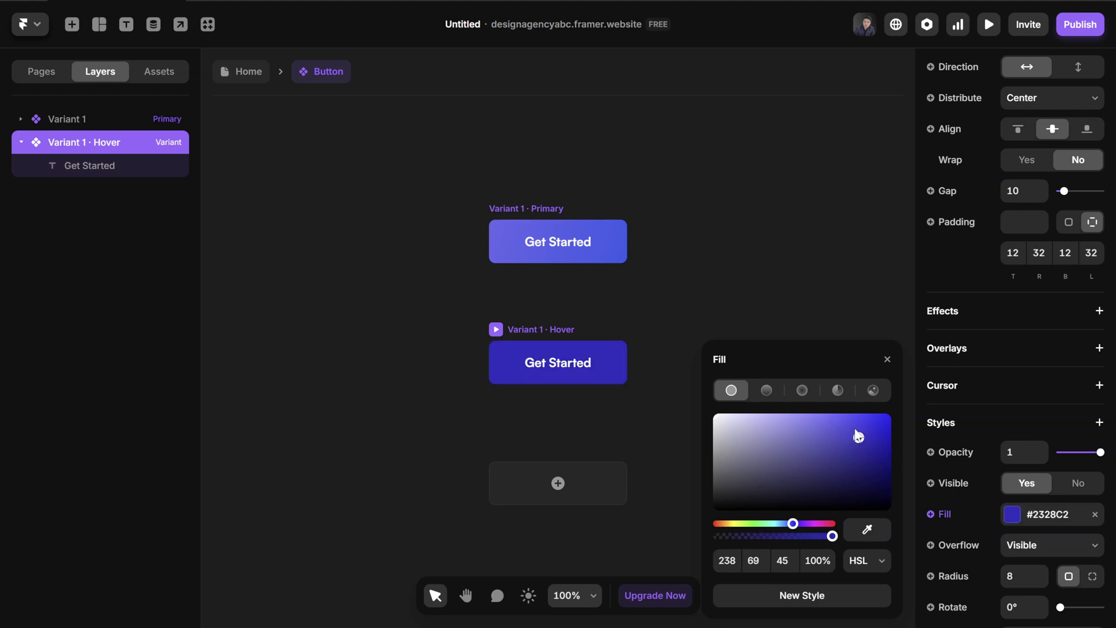
Add a Link property to the primary variant, then remove it again
{"action": "left_click", "coordinate": [515, 213]}
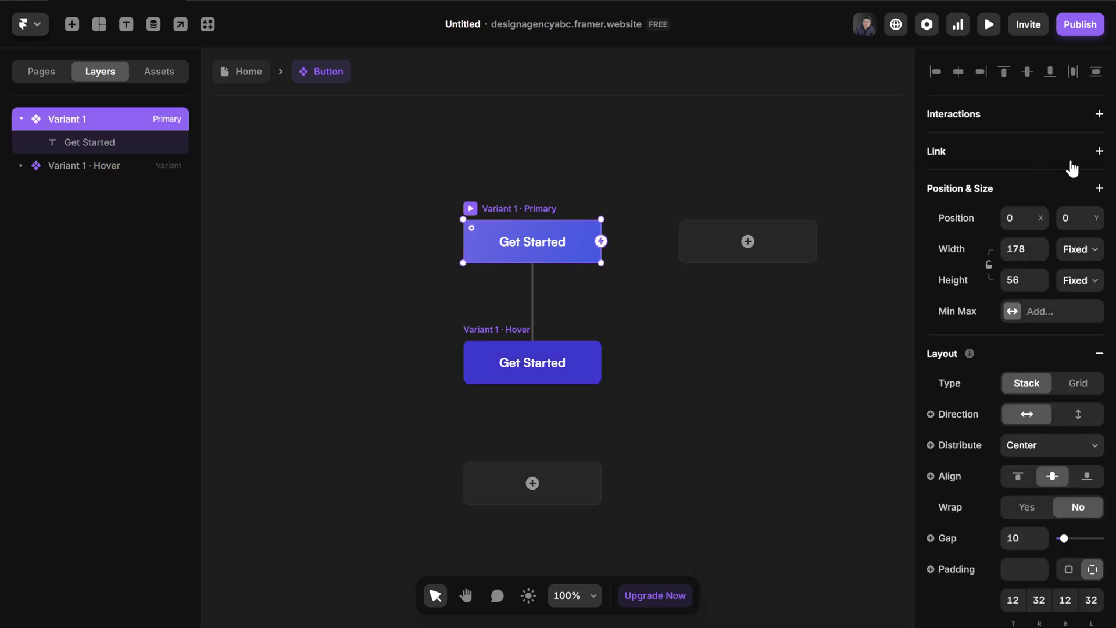
{"action": "left_click", "coordinate": [1100, 152]}
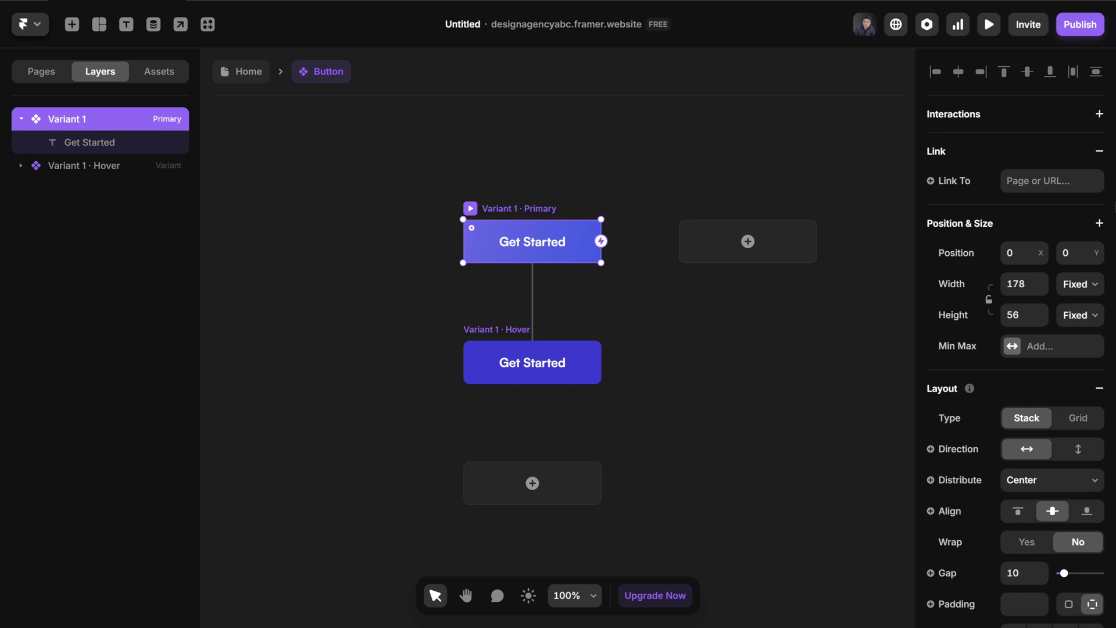
{"action": "left_click", "coordinate": [1052, 181]}
{"action": "left_click", "coordinate": [1016, 151]}
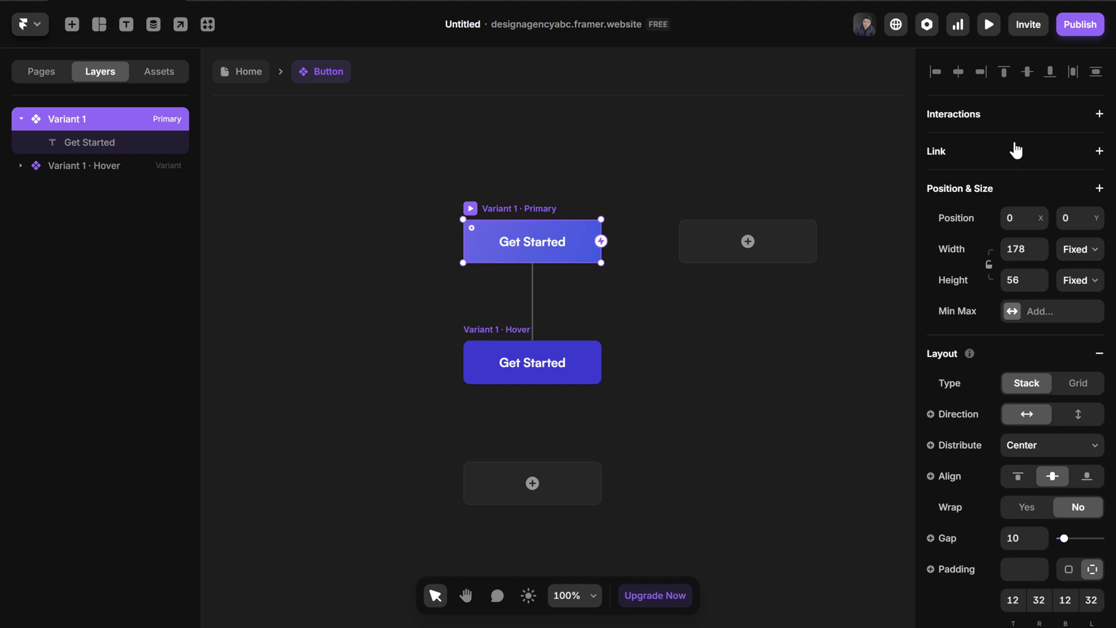
Re-add the Link and attach it as a Create Variable, then start the page preview
{"action": "left_click", "coordinate": [1099, 151]}
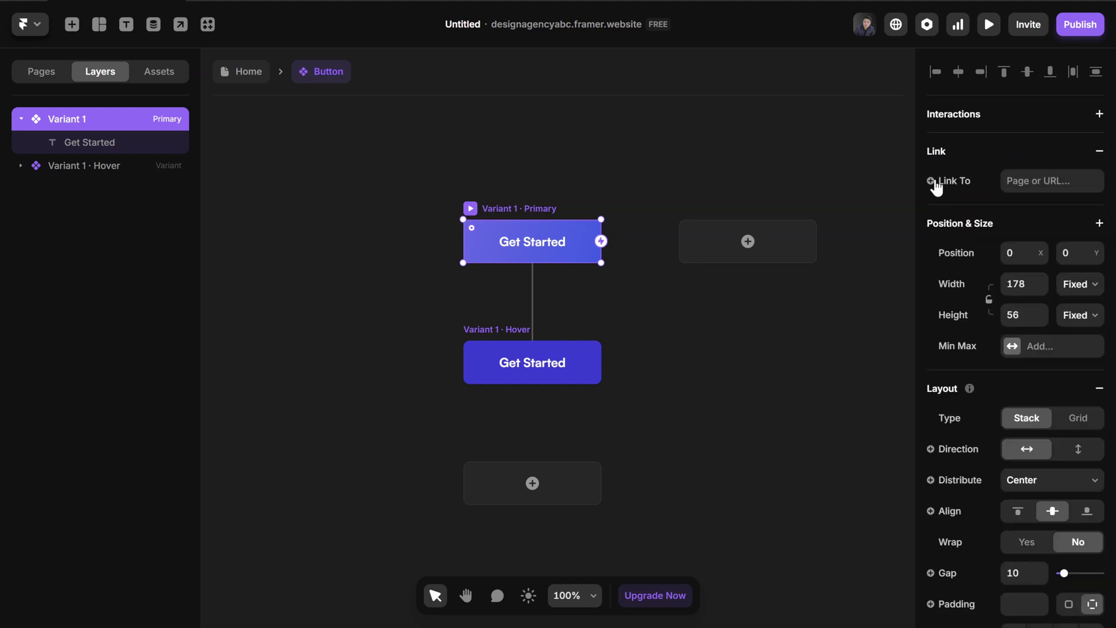
{"action": "left_click", "coordinate": [932, 180]}
{"action": "left_click", "coordinate": [968, 211]}
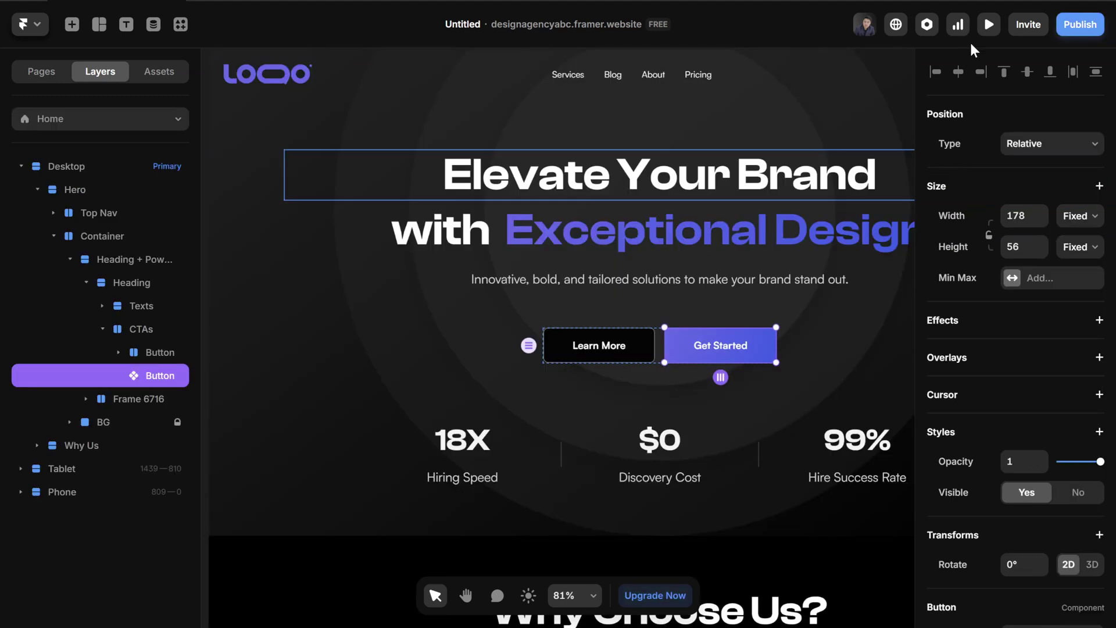
{"action": "left_click", "coordinate": [990, 23]}
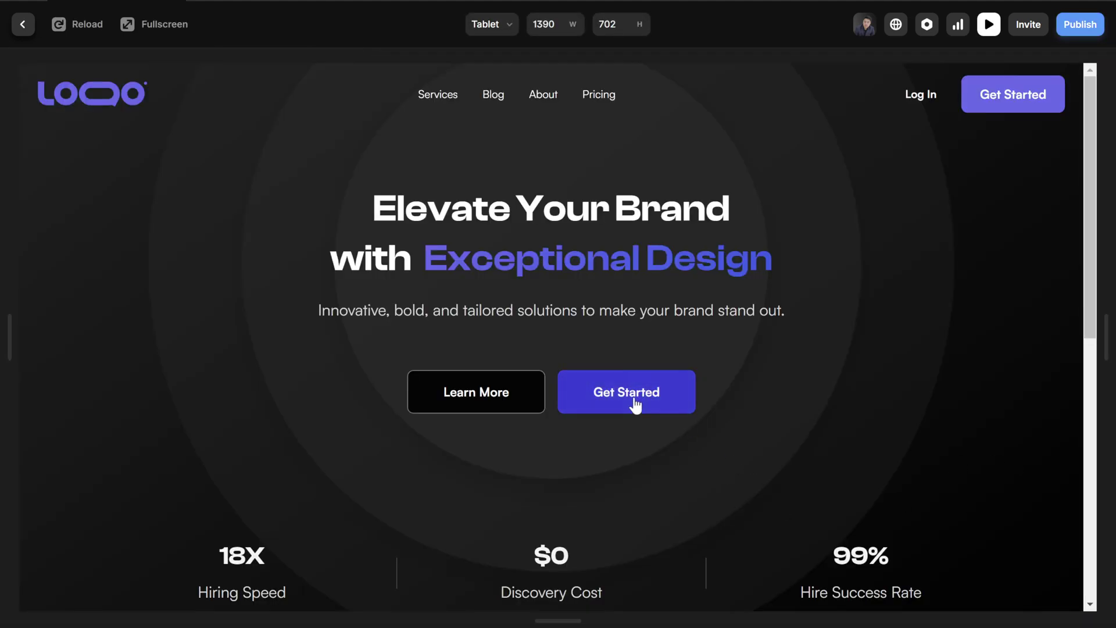
{"action": "scroll", "coordinate": [700, 468], "scroll_direction": "down", "scroll_amount": 5}
Close the preview after checking the hover and bring the live site's Chrome window forward
{"action": "left_click", "coordinate": [23, 24]}
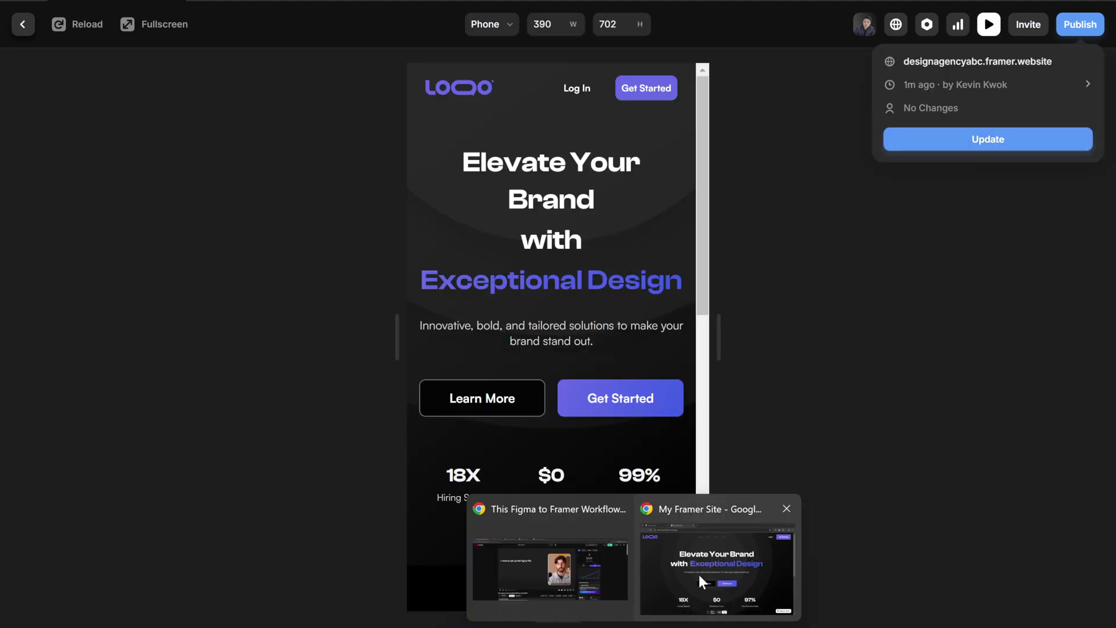
{"action": "left_click", "coordinate": [699, 575]}
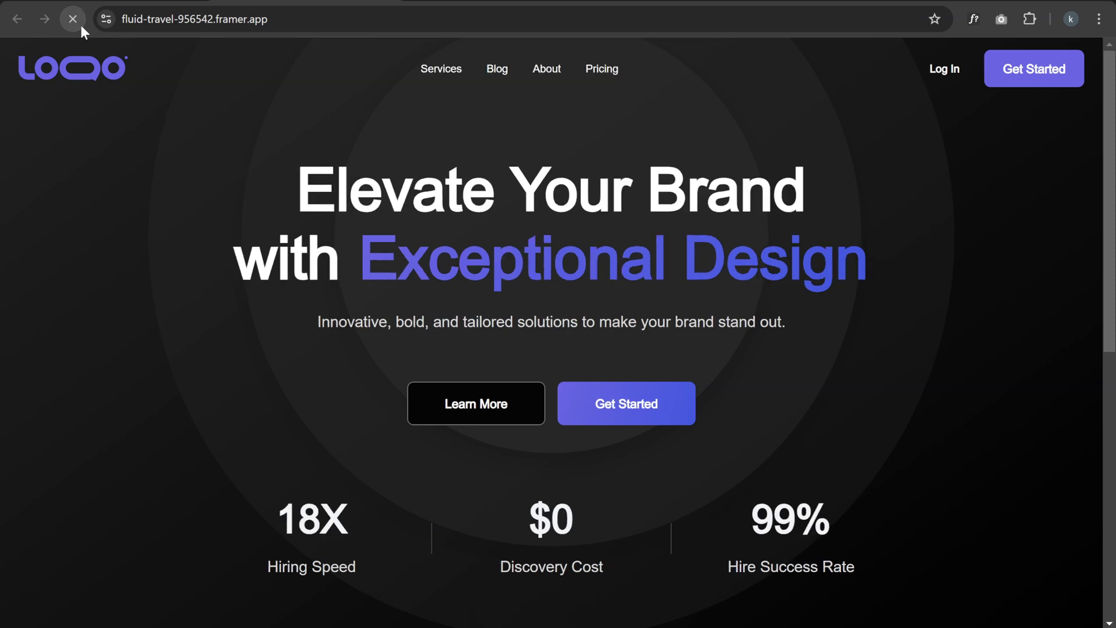
Resize the second Chrome window to a narrow, tall phone width and move it toward the centre-right
{"action": "left_click_drag", "start_coordinate": [1020, 118], "coordinate": [407, 117]}
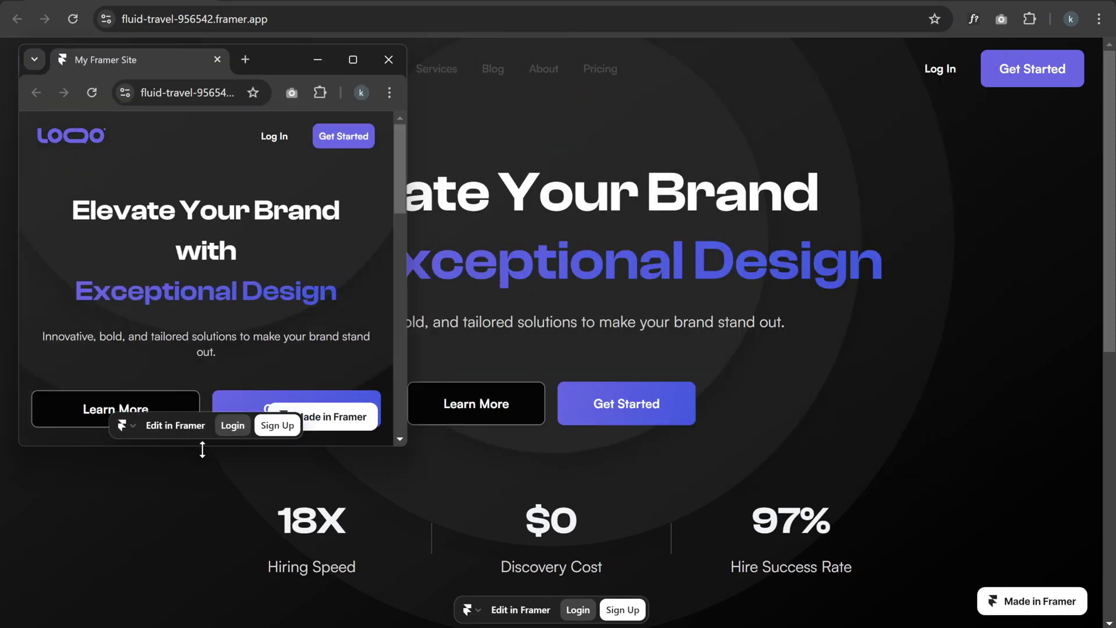
{"action": "left_click_drag", "start_coordinate": [200, 445], "coordinate": [199, 617]}
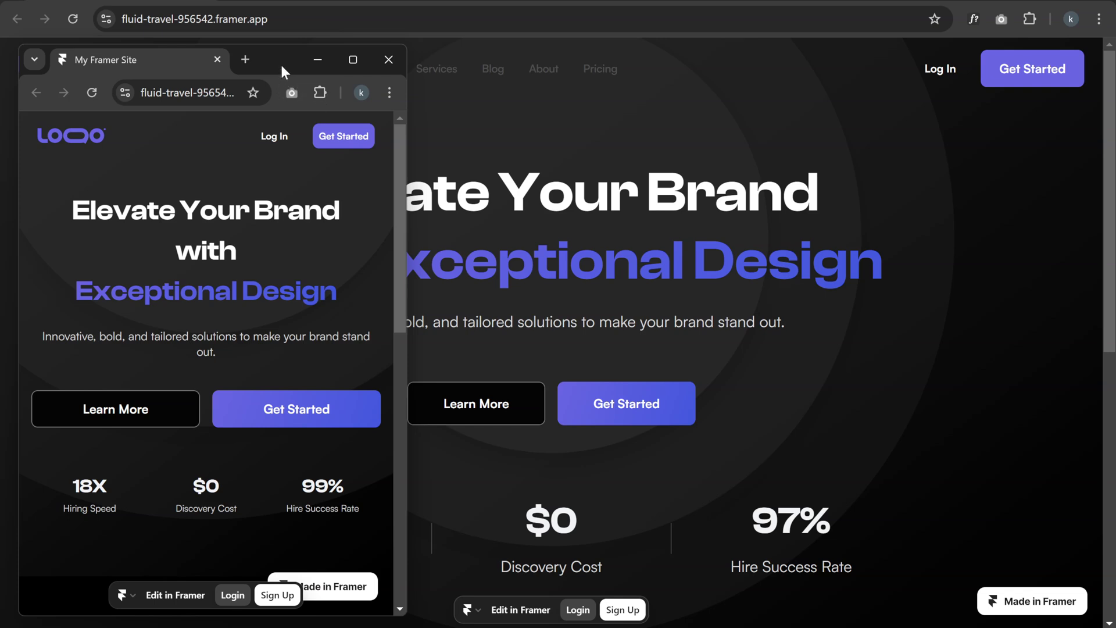
{"action": "left_click_drag", "start_coordinate": [281, 63], "coordinate": [738, 26]}
{"action": "scroll", "coordinate": [760, 483], "scroll_direction": "down", "scroll_amount": 3}
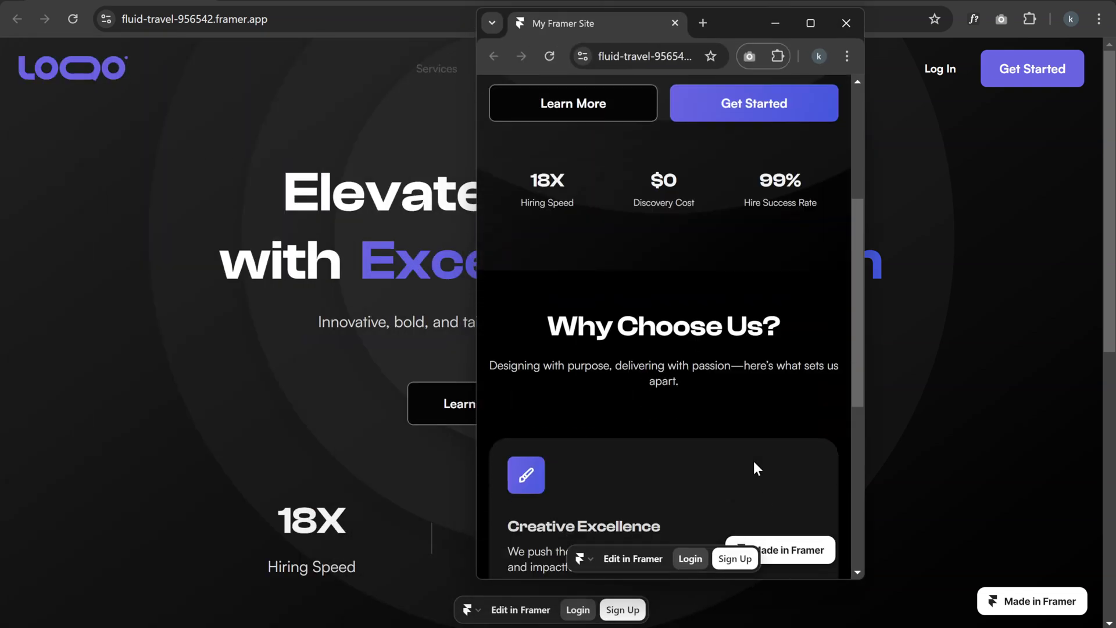
{"action": "scroll", "coordinate": [755, 463], "scroll_direction": "down", "scroll_amount": 4}
{"action": "scroll", "coordinate": [754, 453], "scroll_direction": "up", "scroll_amount": 10}
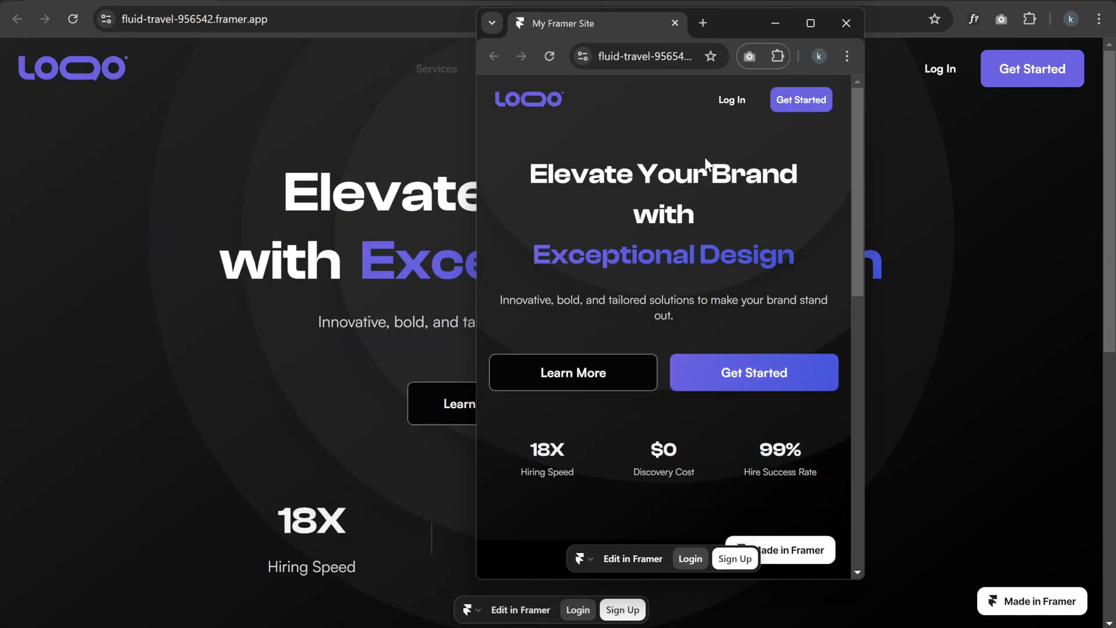